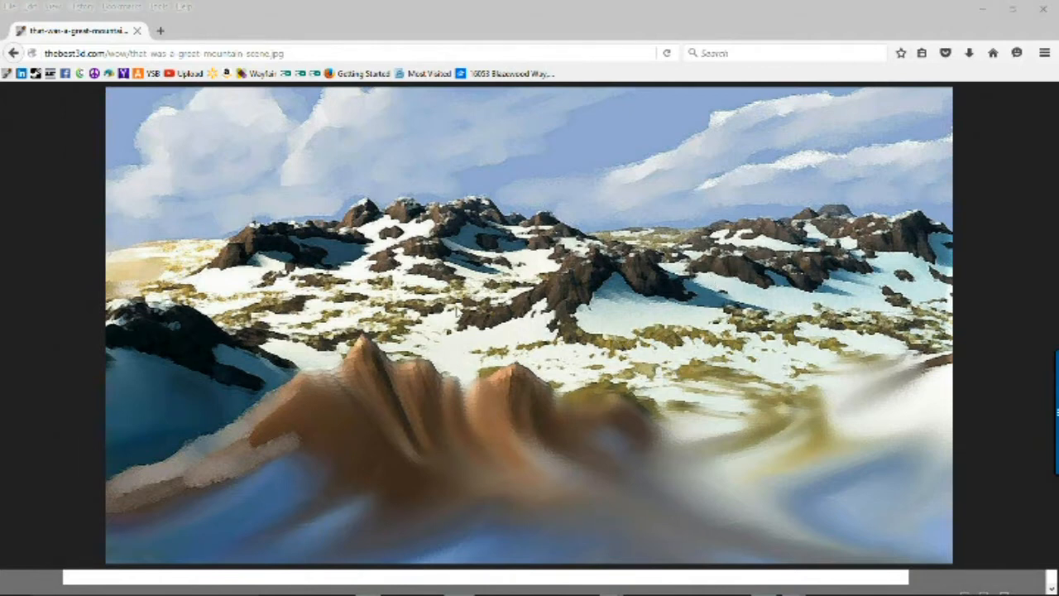
# Switch to Howler 10 and pin the Particle settings panel open over the blank canvas
pyautogui.press('super+Tab')
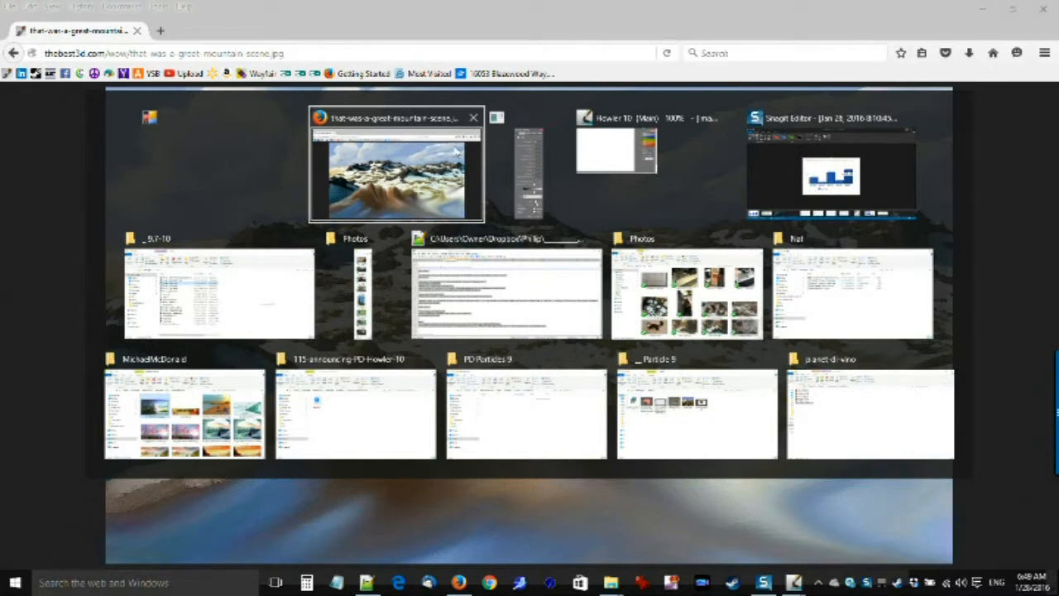
pyautogui.click(693, 168)
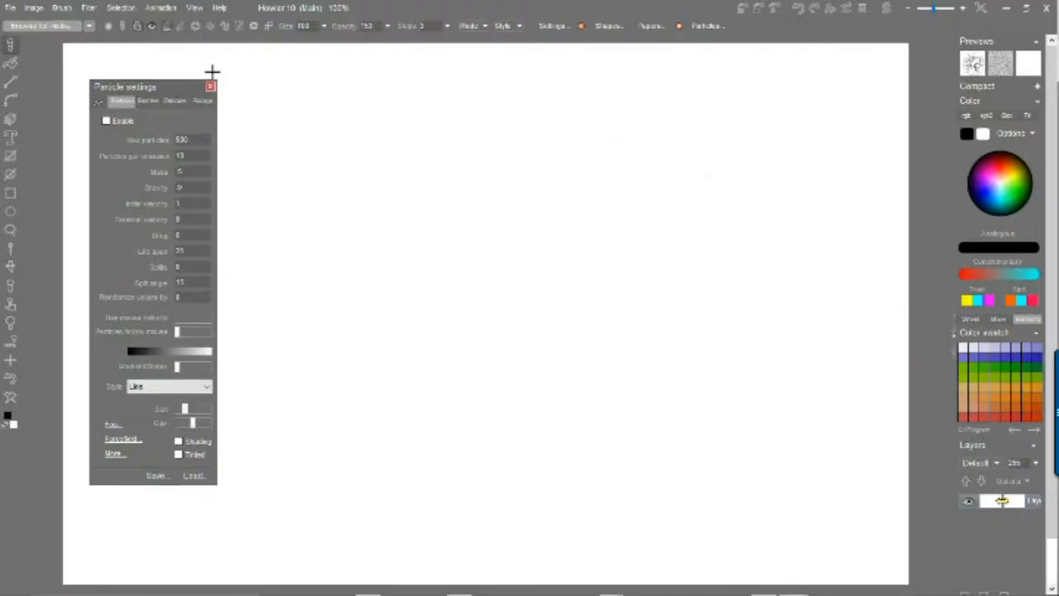
pyautogui.moveTo(175, 91); pyautogui.dragTo(218, 88)
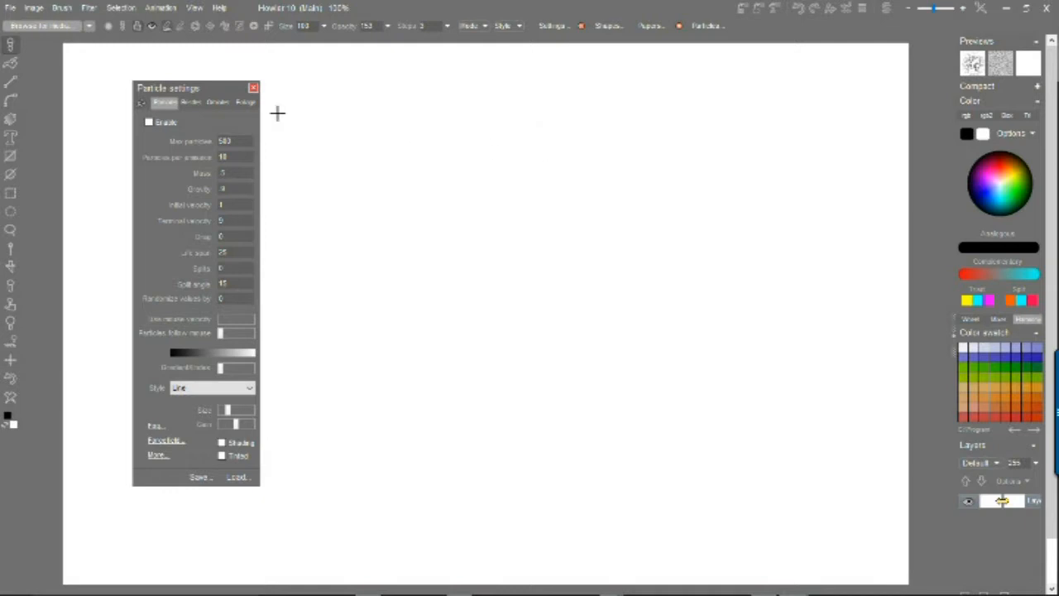
pyautogui.moveTo(217, 93); pyautogui.dragTo(230, 98)
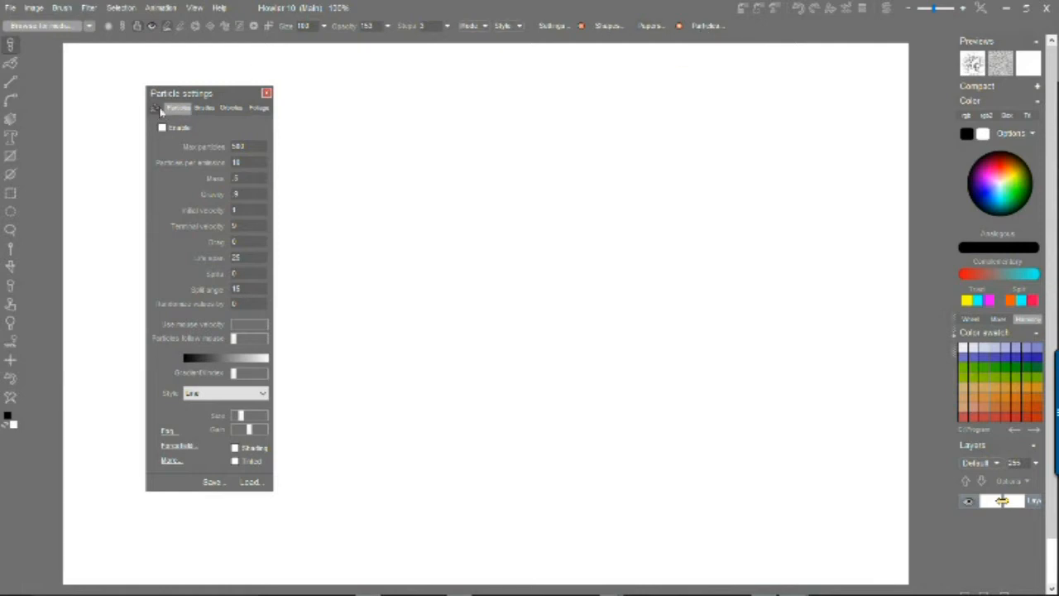
pyautogui.click(154, 111)
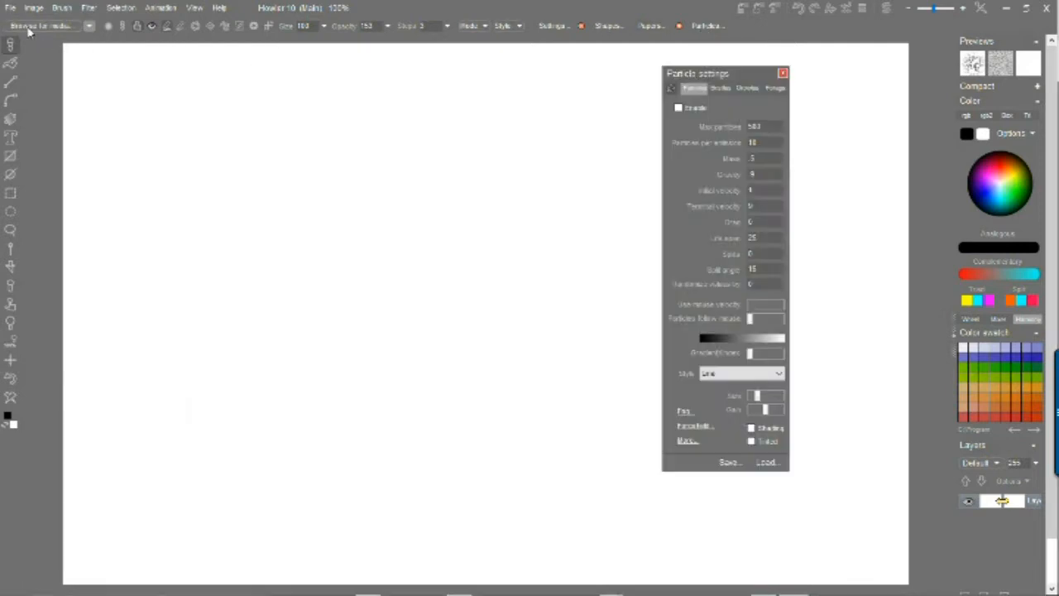
# Open the media browser, move it over the canvas and widen it to fit two columns of presets
pyautogui.click(33, 26)
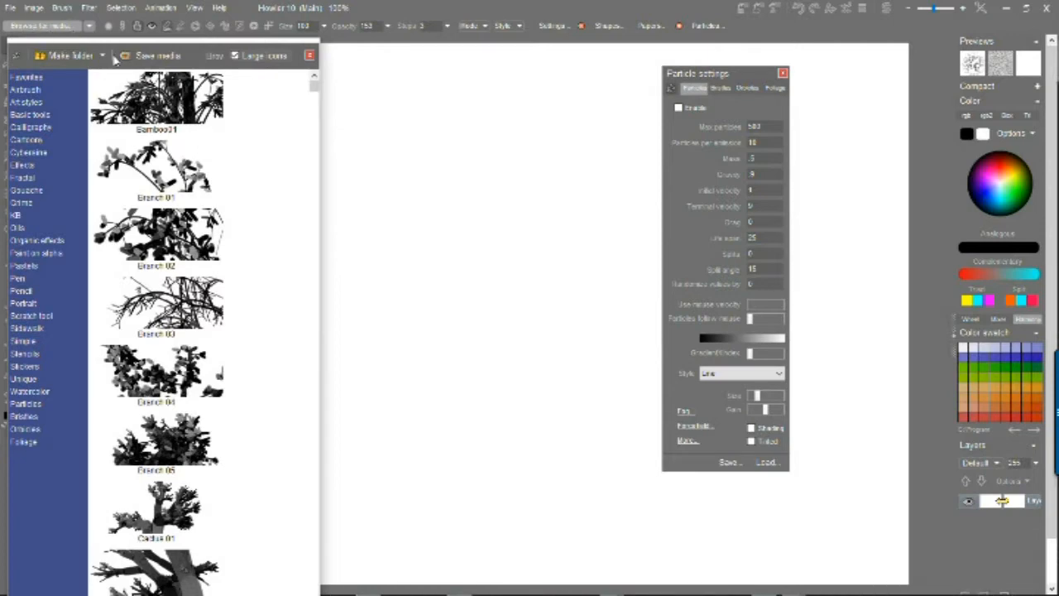
pyautogui.moveTo(116, 53); pyautogui.dragTo(154, 48)
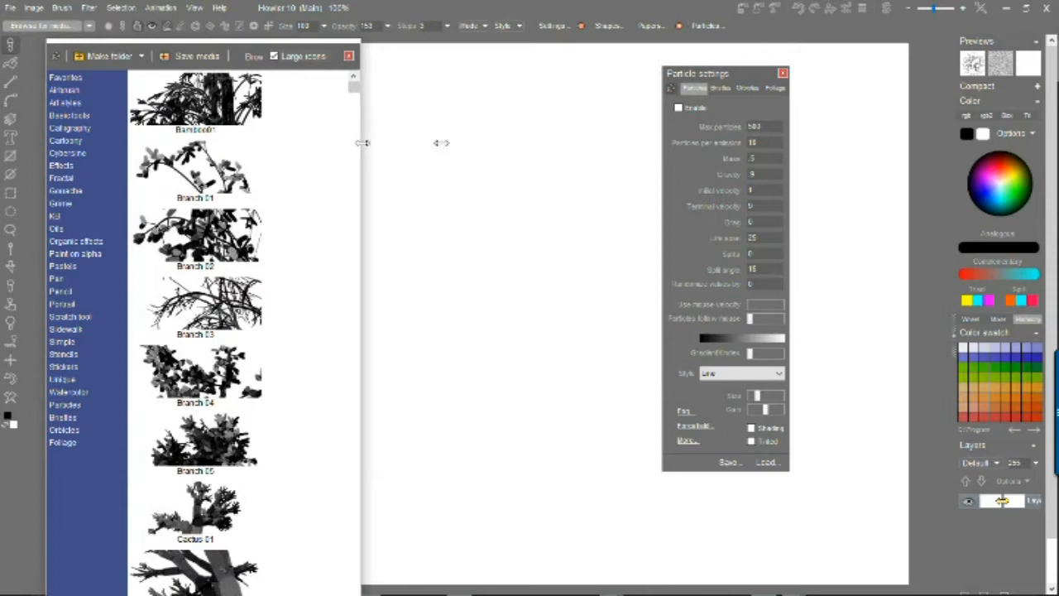
pyautogui.moveTo(360, 142); pyautogui.dragTo(516, 142)
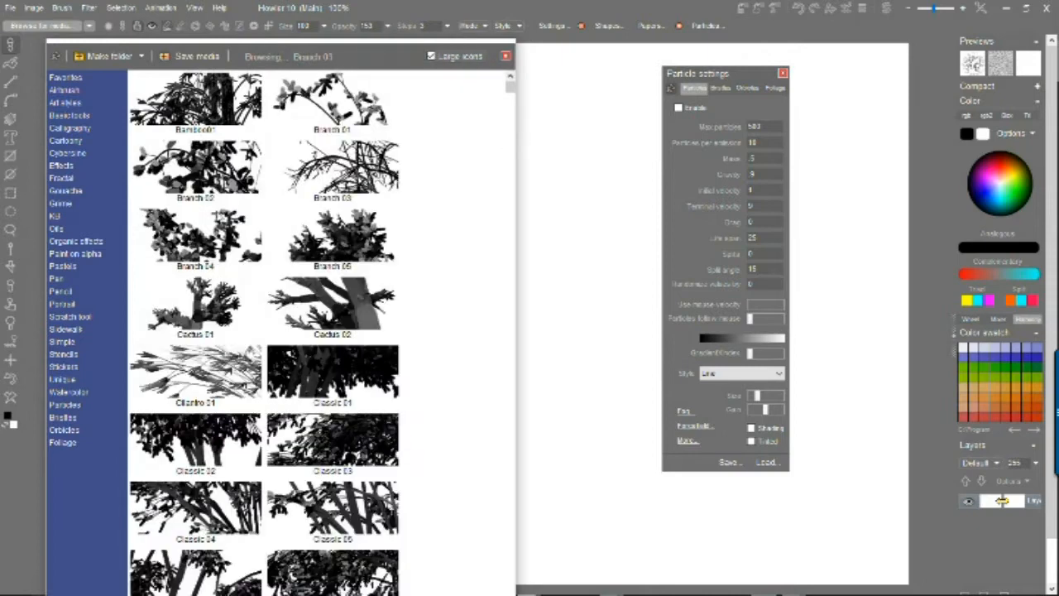
# Look through the Bristles, Particles, Orbicles and Foliage preset categories in the media browser
pyautogui.click(64, 420)
pyautogui.click(67, 407)
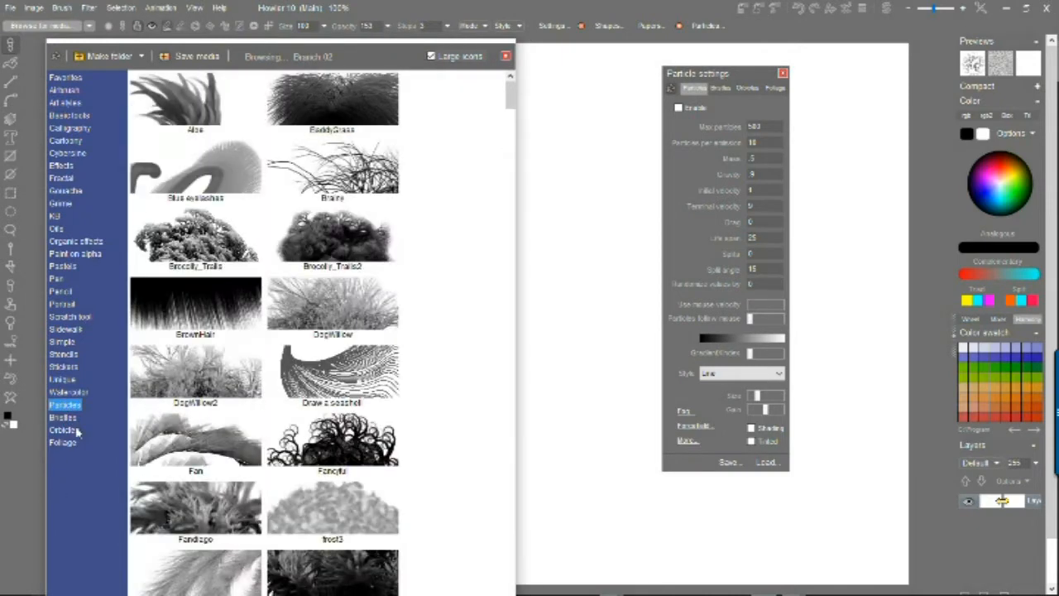
pyautogui.click(70, 431)
pyautogui.click(67, 445)
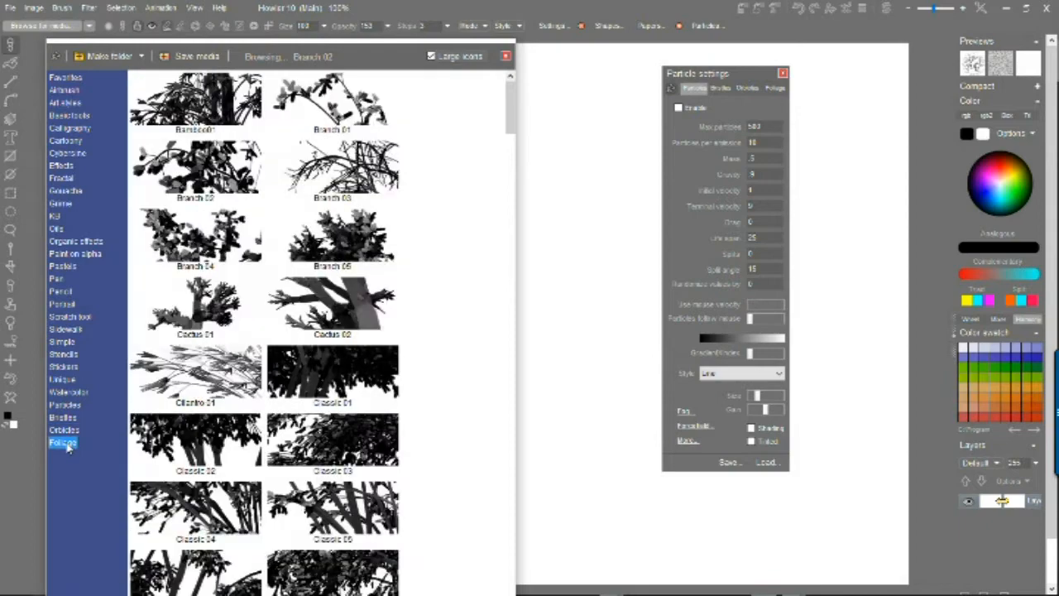
# Try the media browser without large icons, restore them and size the browser to three preset columns
pyautogui.click(430, 56)
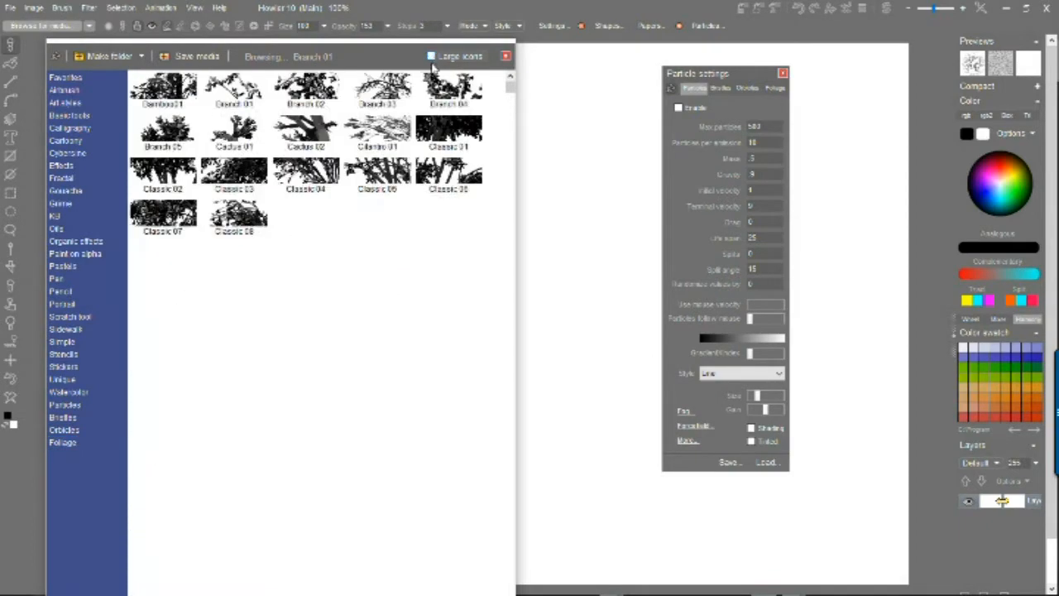
pyautogui.moveTo(517, 153); pyautogui.dragTo(623, 159)
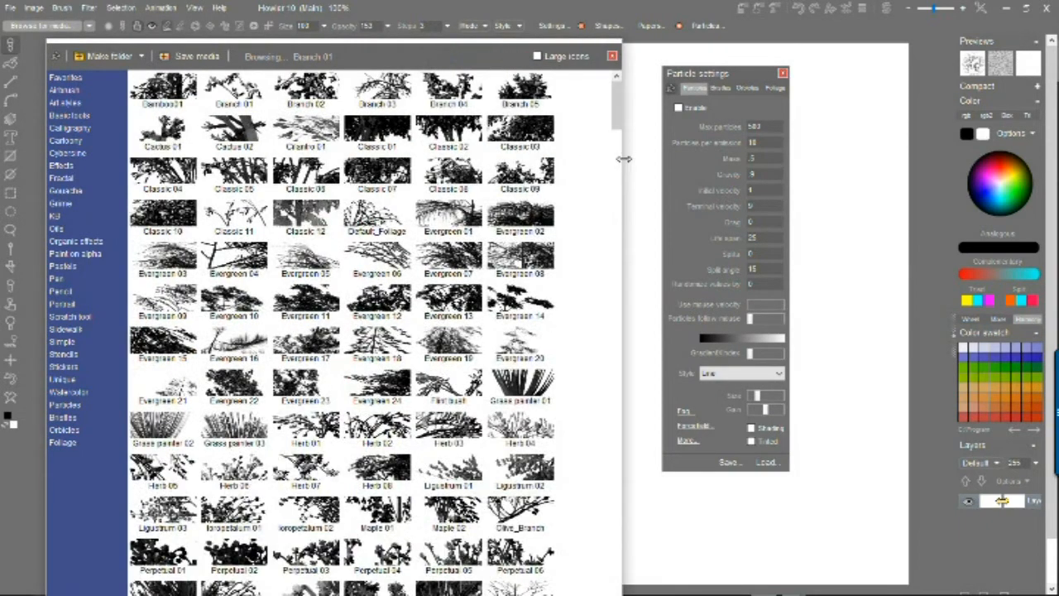
pyautogui.click(563, 59)
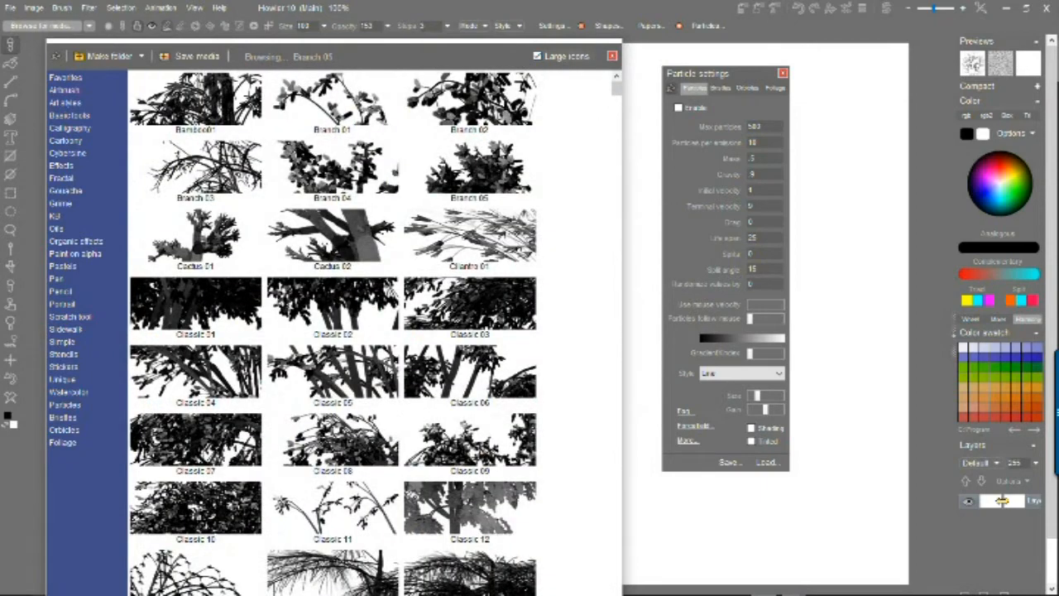
pyautogui.moveTo(621, 159); pyautogui.dragTo(570, 155)
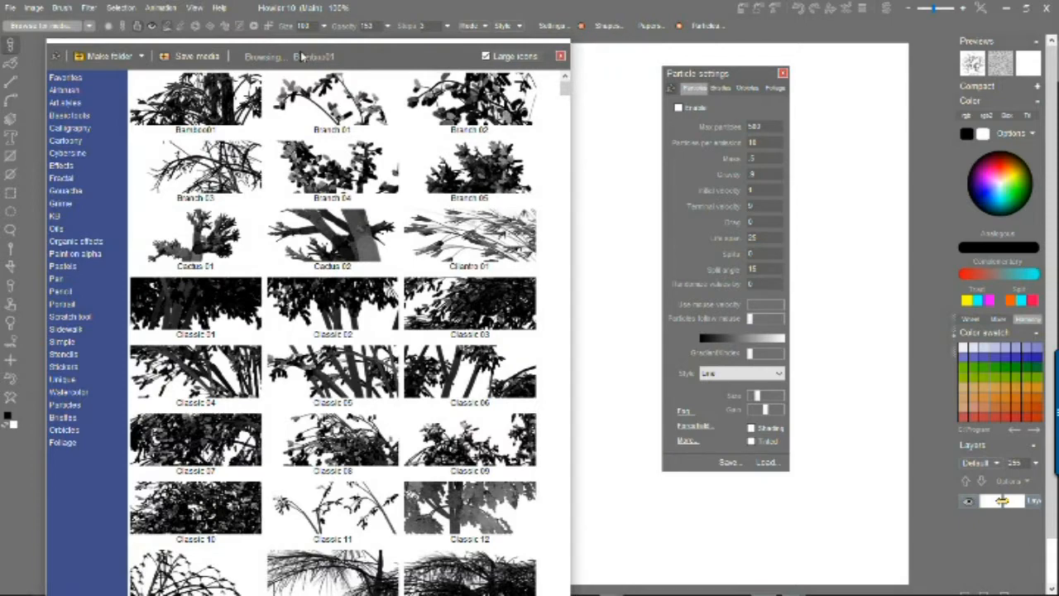
# Shrink the media browser, scroll its foliage presets to the Herb and Maple group, and move Particle settings farther away from it
pyautogui.moveTo(301, 41); pyautogui.dragTo(369, 71)
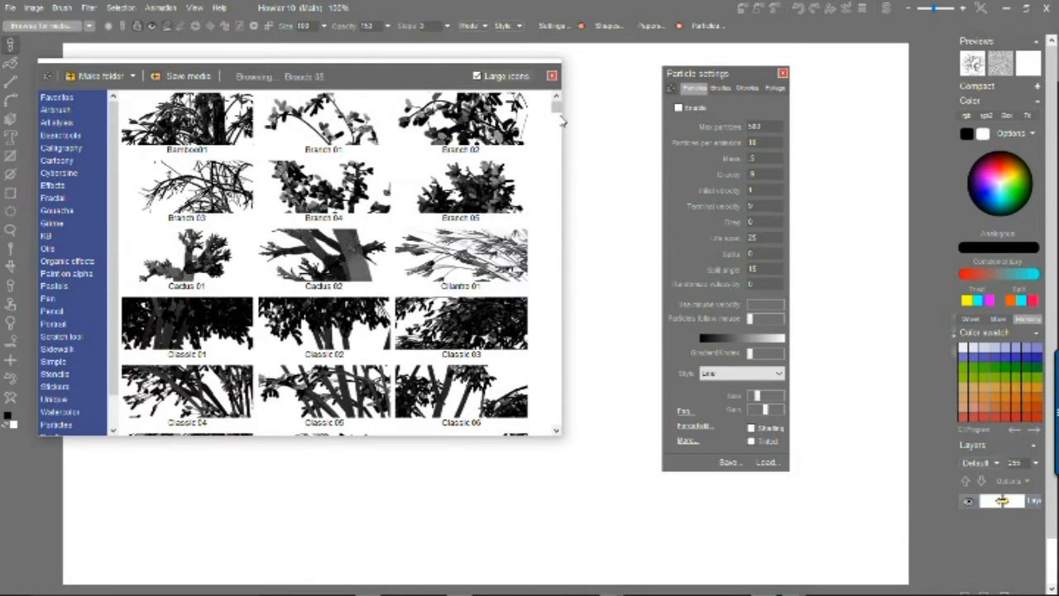
pyautogui.moveTo(557, 120); pyautogui.dragTo(546, 240)
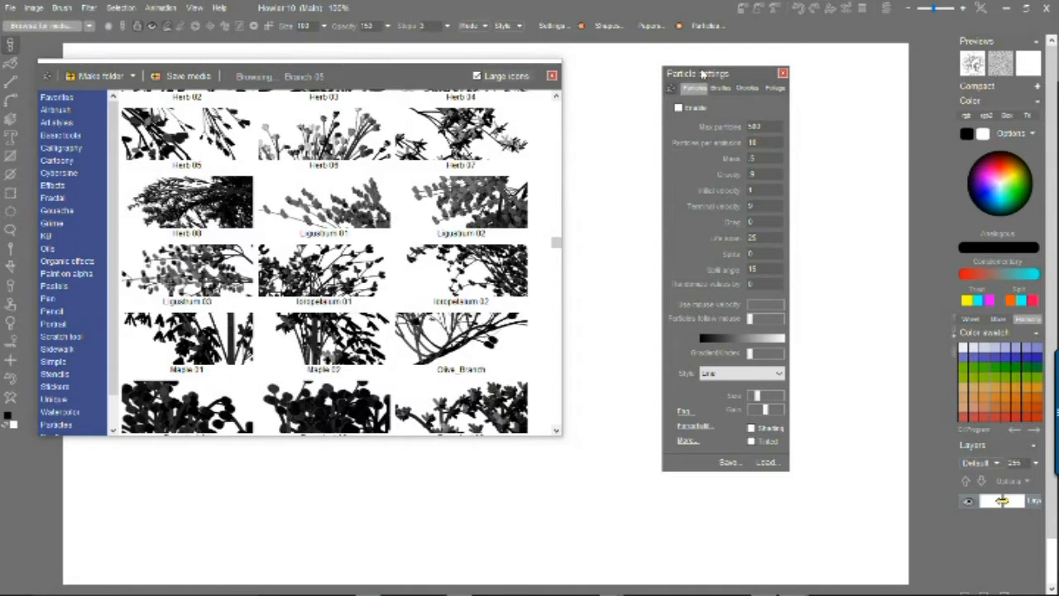
pyautogui.moveTo(716, 73); pyautogui.dragTo(857, 67)
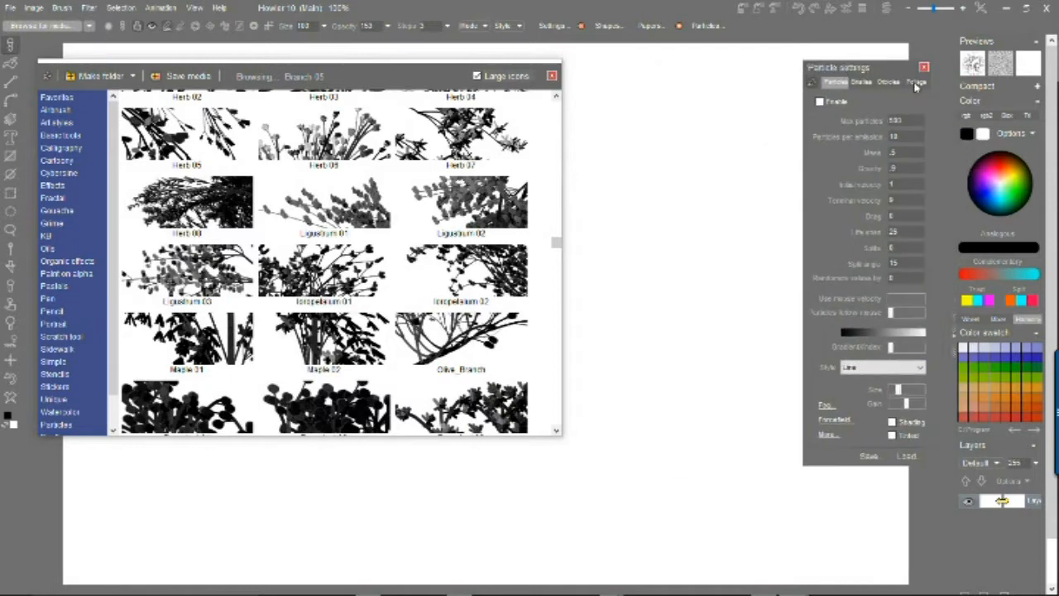
# Show the Foliage particle settings, select the Herb 06 preset, and reopen the media browser pinned over the canvas
pyautogui.click(916, 83)
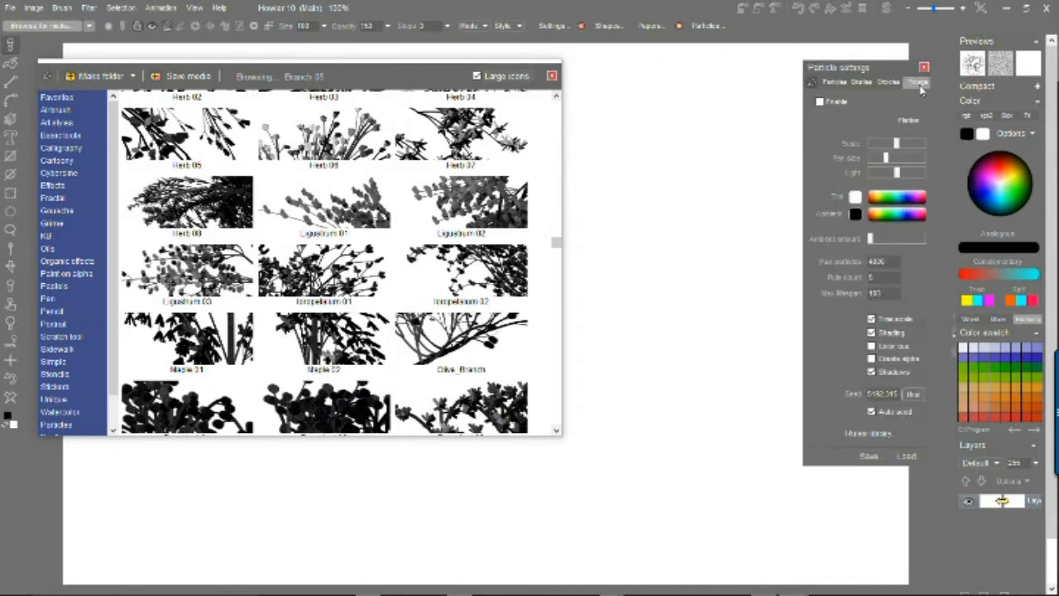
pyautogui.click(330, 121)
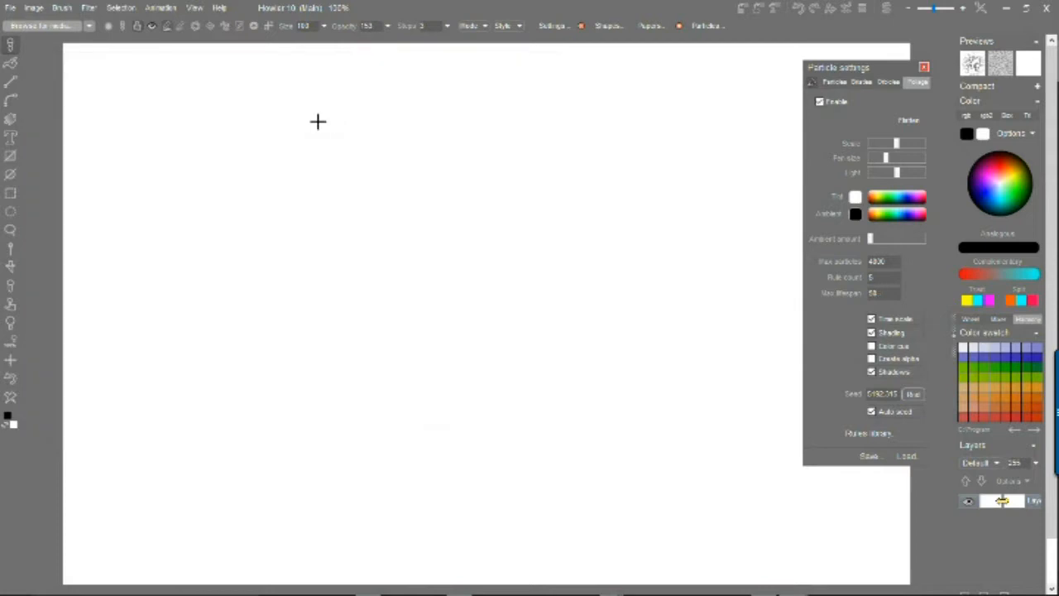
pyautogui.click(31, 26)
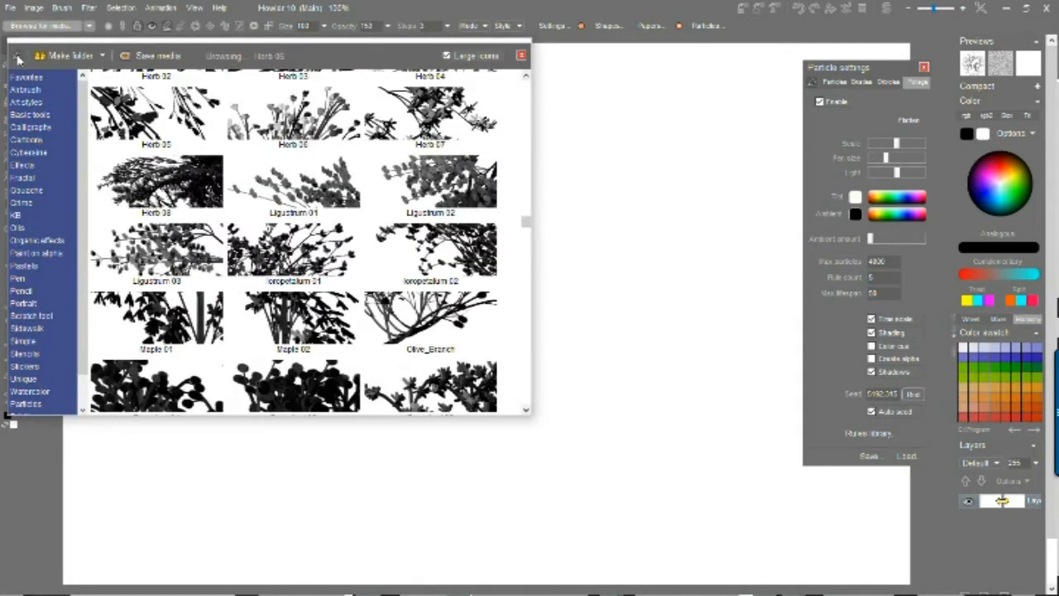
pyautogui.moveTo(330, 42); pyautogui.dragTo(359, 85)
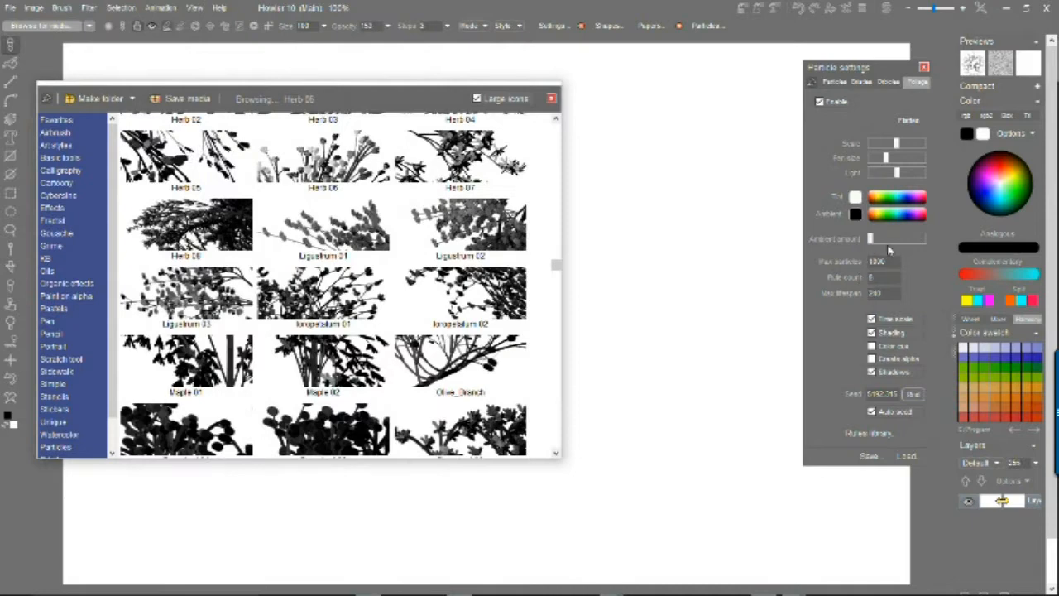
# Place Particle settings beside the media browser, disable Shadows, Shading and Time scale for foliage, and select the Maple 02 preset
pyautogui.moveTo(867, 73); pyautogui.dragTo(639, 80)
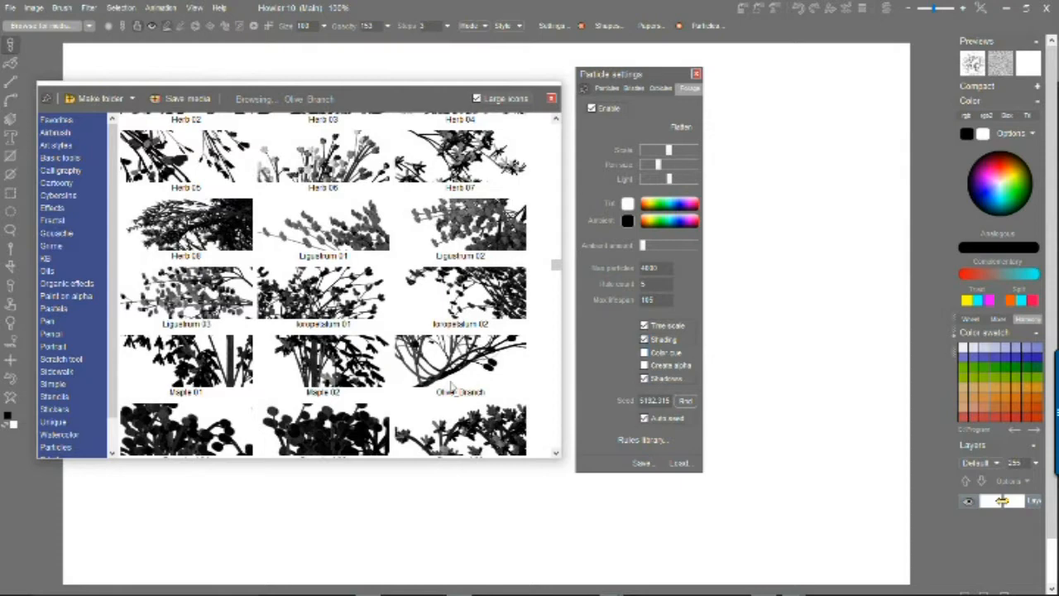
pyautogui.click(645, 378)
pyautogui.click(644, 339)
pyautogui.click(645, 326)
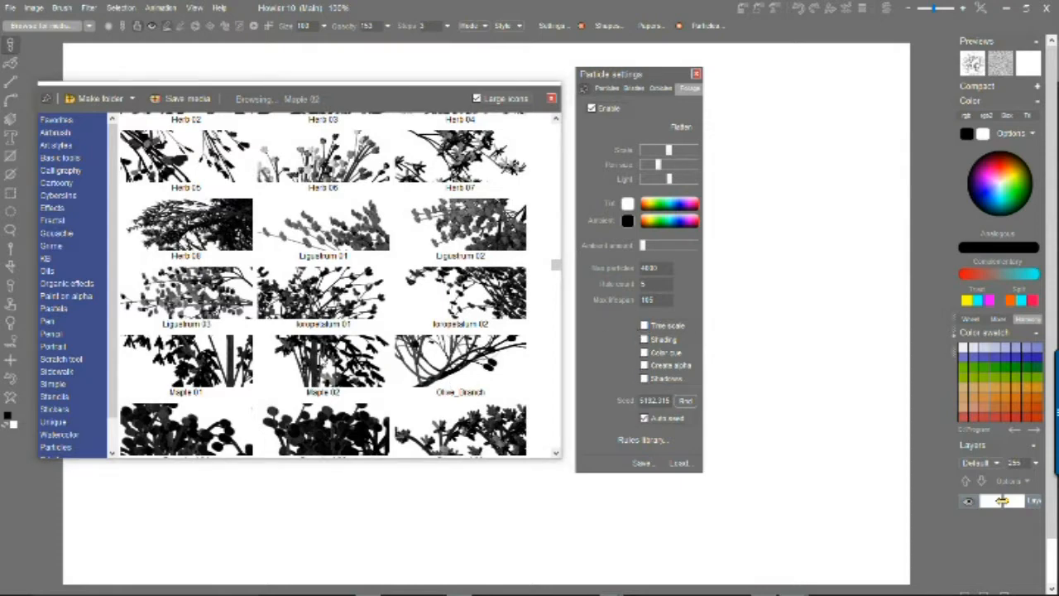
pyautogui.click(321, 359)
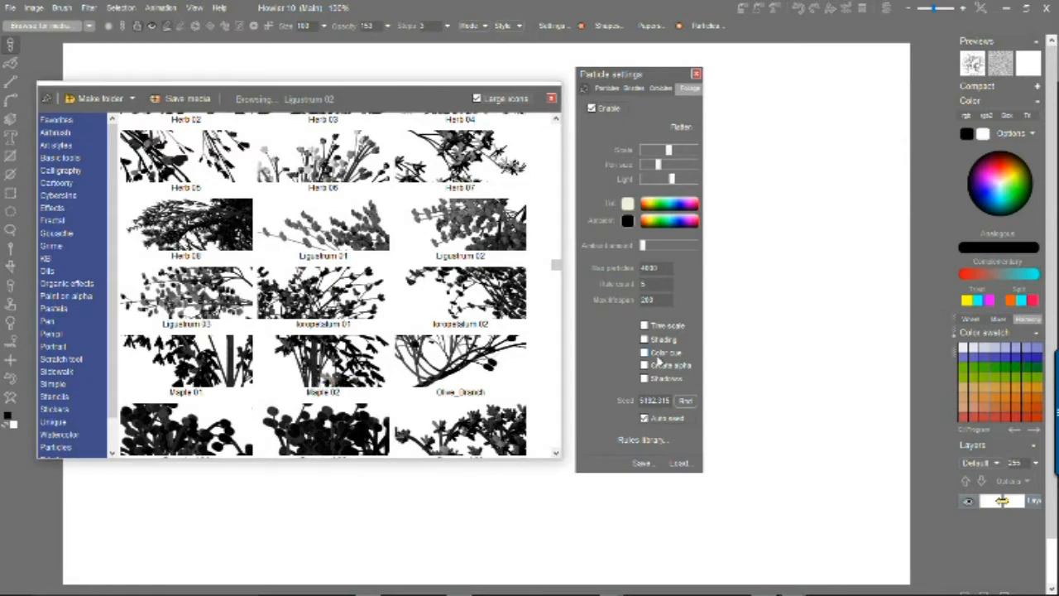
# Try the Herb 07 and Herb 08 presets and the one below Maple 02, comparing their foliage settings
pyautogui.click(473, 157)
pyautogui.click(193, 230)
pyautogui.click(345, 424)
pyautogui.click(663, 88)
pyautogui.click(684, 89)
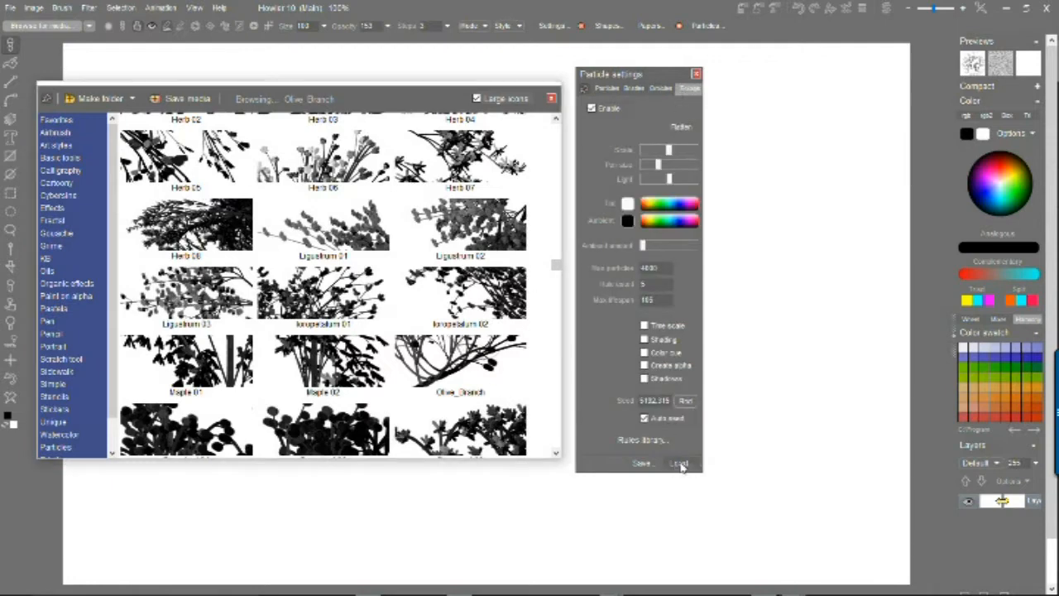
# Enable Shading and Shadows for the foliage and move the Particle settings panel away from the media browser
pyautogui.click(678, 463)
pyautogui.click(646, 362)
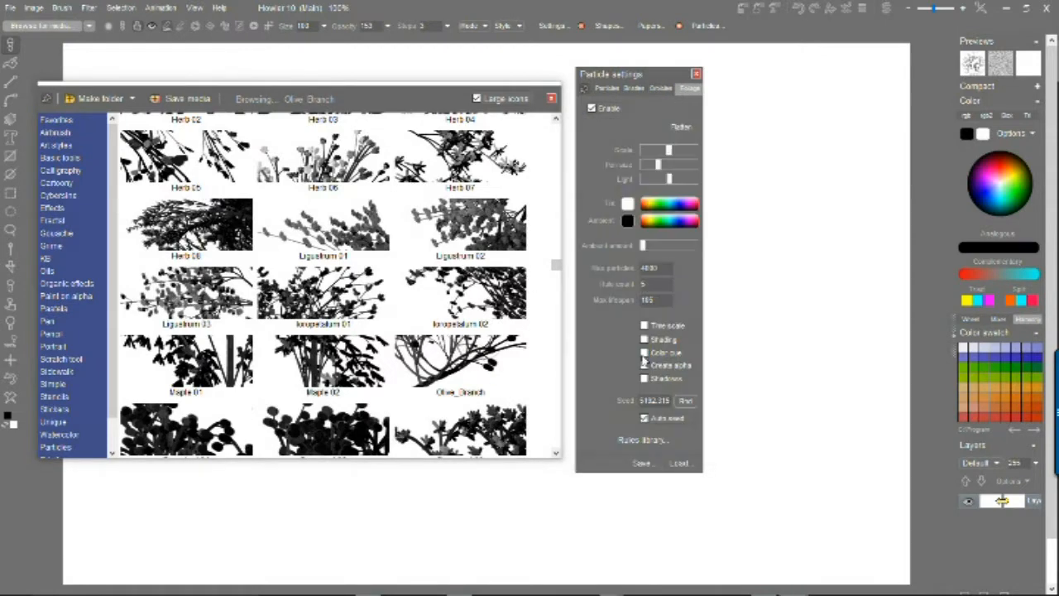
pyautogui.click(656, 341)
pyautogui.click(667, 380)
pyautogui.click(673, 366)
pyautogui.moveTo(602, 76); pyautogui.dragTo(812, 77)
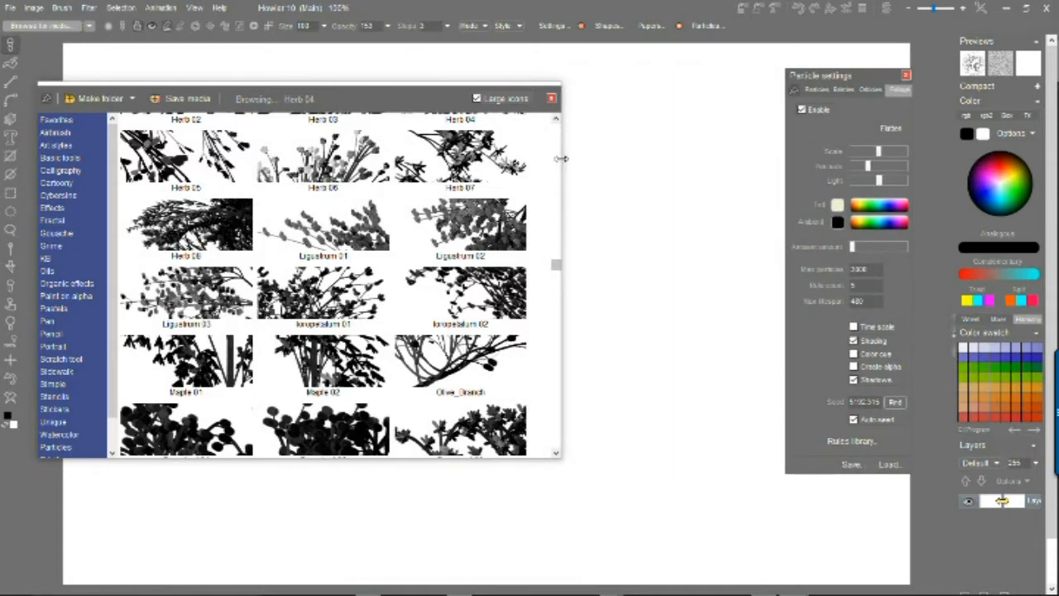
# Narrow the media browser to one preset column and paint two Default_Foliage trees with upward strokes on the canvas
pyautogui.moveTo(560, 158)
pyautogui.mouseDown()
pyautogui.moveTo(239, 158)
pyautogui.moveTo(260, 160)
pyautogui.mouseUp()
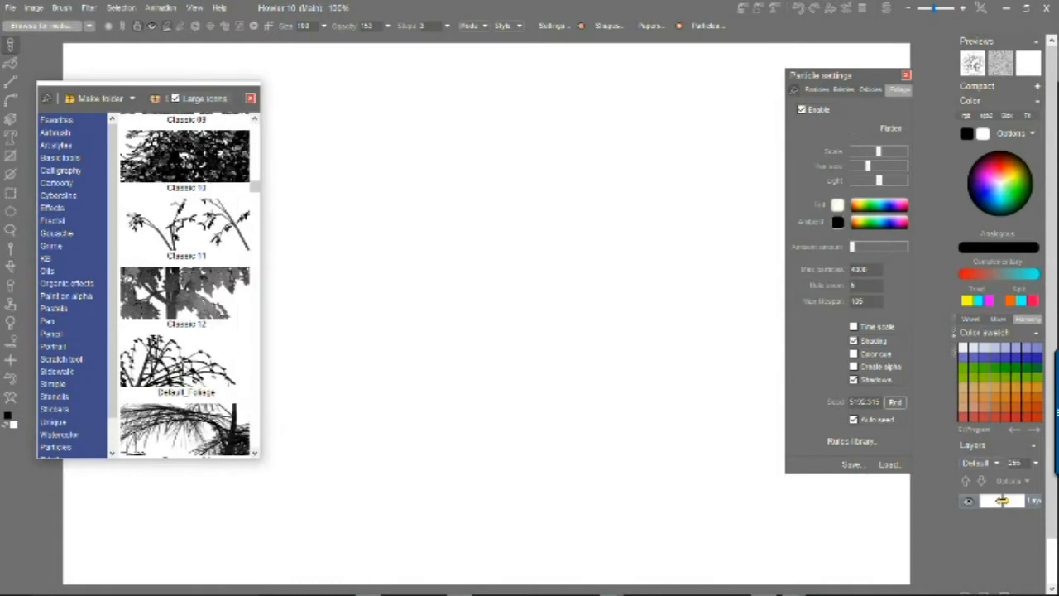
pyautogui.moveTo(332, 415)
pyautogui.mouseDown()
pyautogui.moveTo(337, 377)
pyautogui.moveTo(444, 220)
pyautogui.mouseUp()
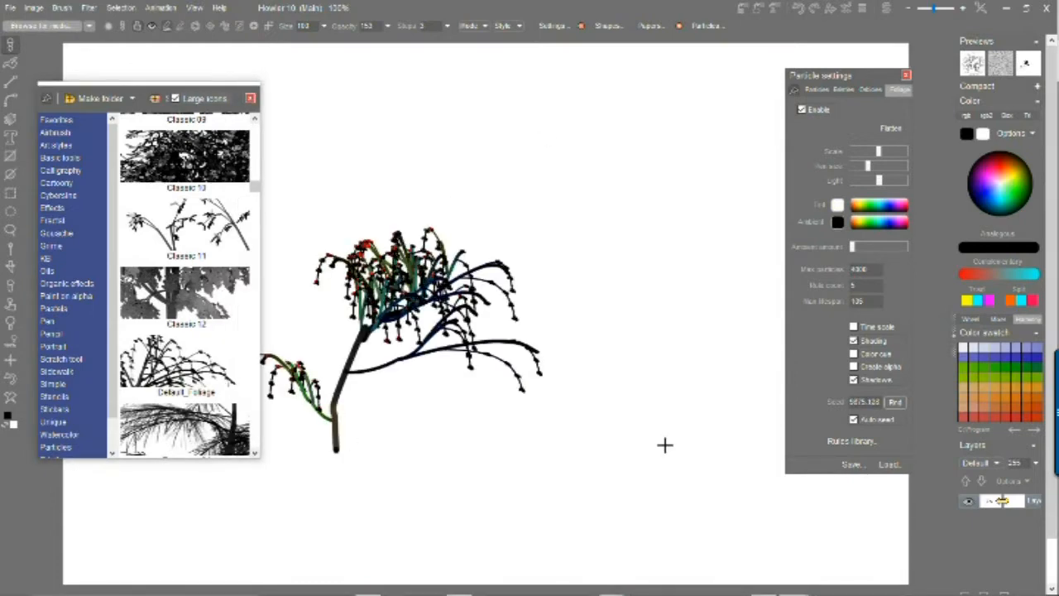
pyautogui.moveTo(664, 437)
pyautogui.mouseDown()
pyautogui.moveTo(637, 314)
pyautogui.moveTo(471, 173)
pyautogui.mouseUp()
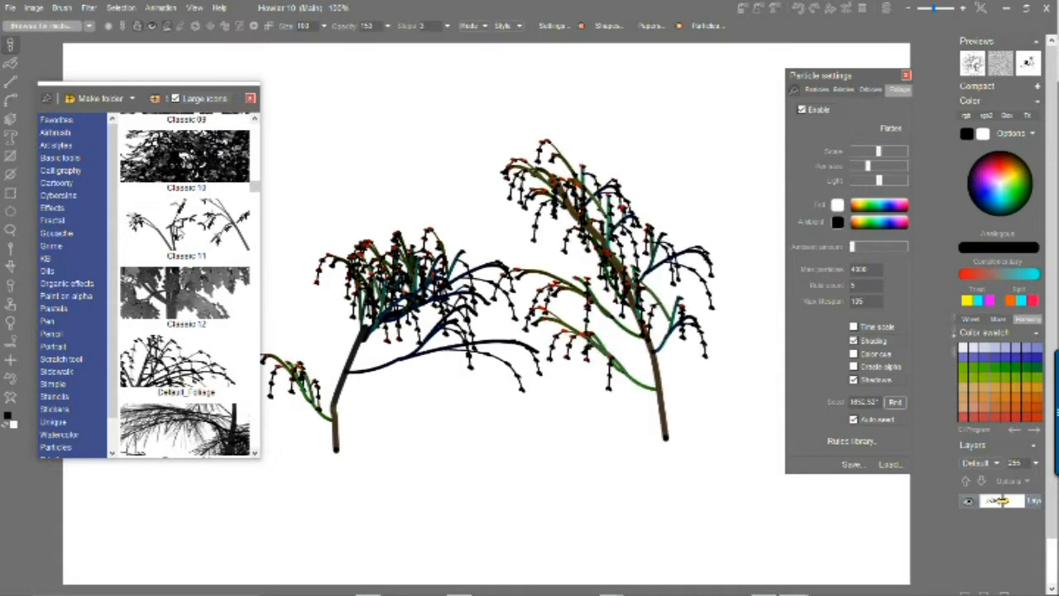
# Select the Classic 11 foliage preset and paint two larger leafy trees among the existing ones
pyautogui.click(183, 216)
pyautogui.moveTo(502, 488); pyautogui.dragTo(517, 198)
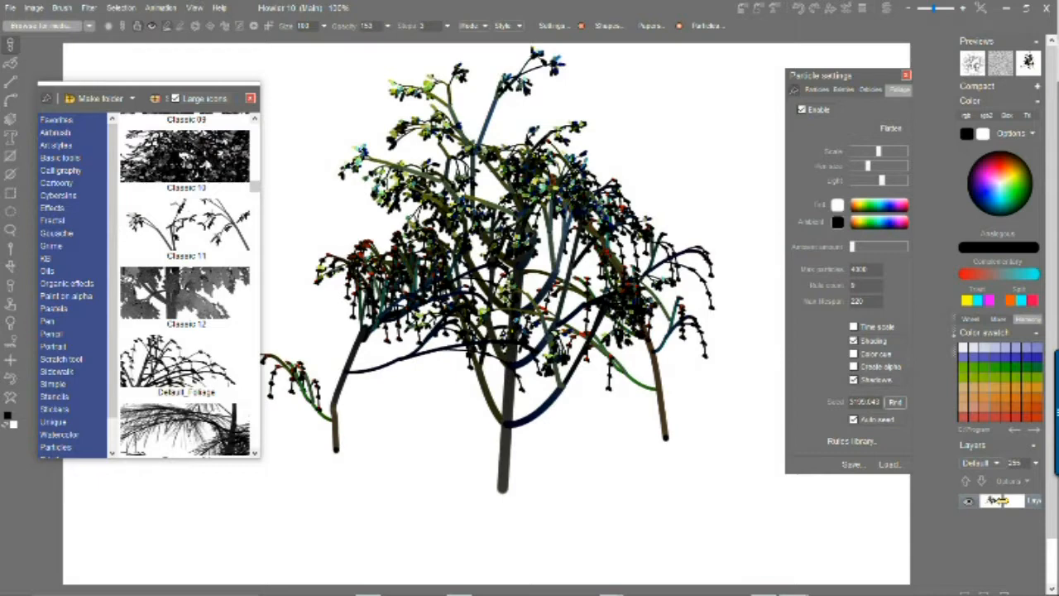
pyautogui.moveTo(645, 505); pyautogui.dragTo(653, 132)
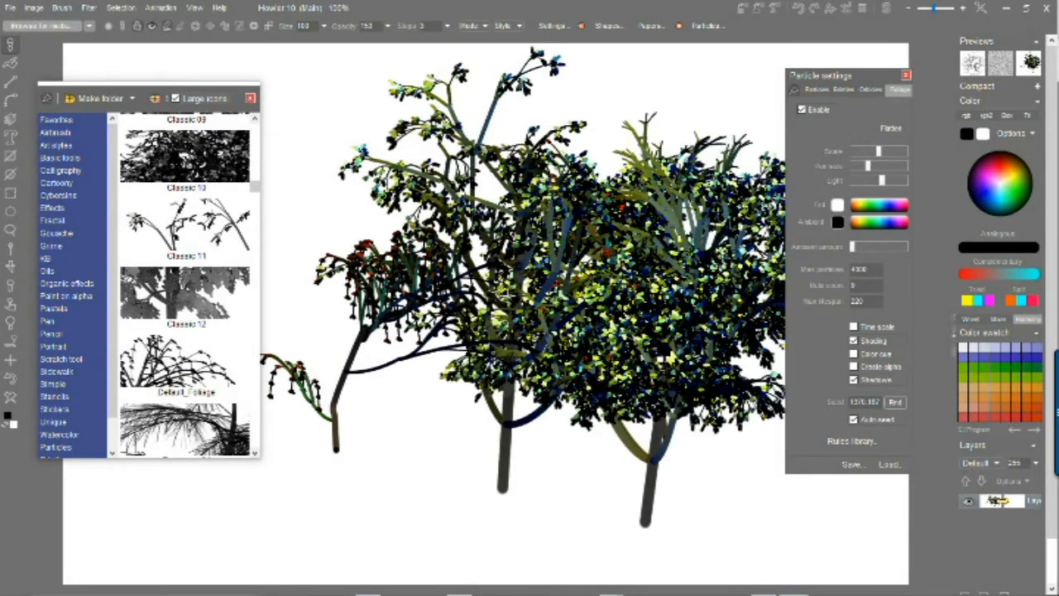
# Clear the canvas, zoom out to 85% and paint one large Classic 11 tree near the middle
pyautogui.click(11, 400)
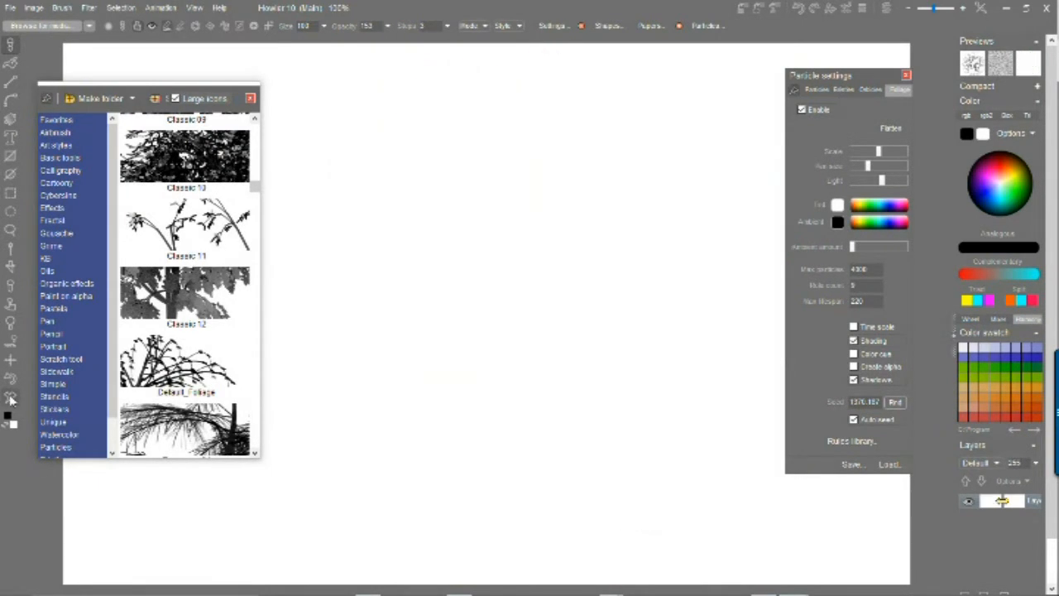
pyautogui.scroll(-3, 486, 369)
pyautogui.scroll(2, 486, 369)
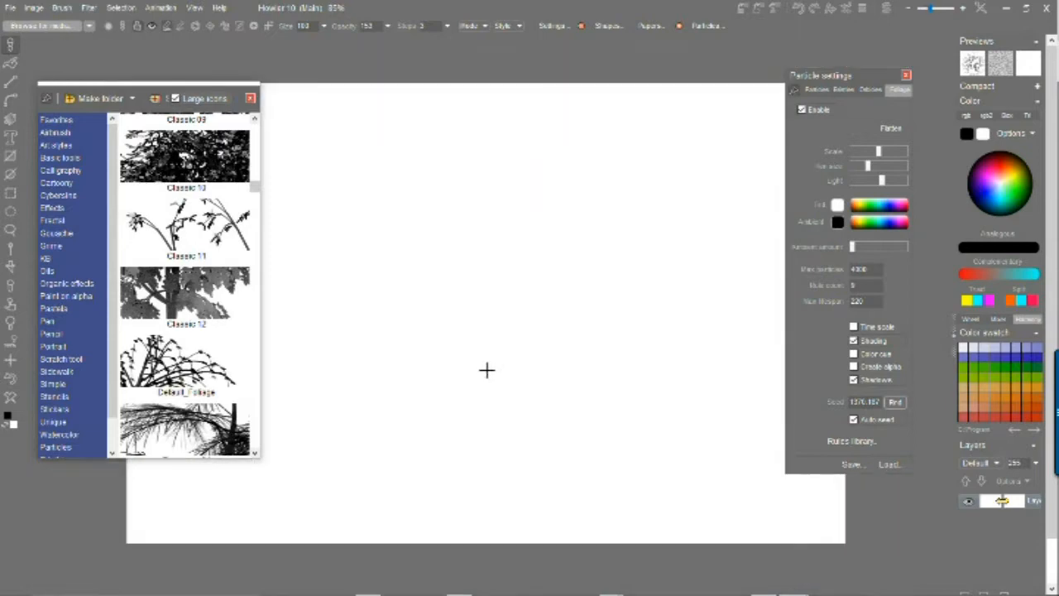
pyautogui.moveTo(485, 534)
pyautogui.mouseDown()
pyautogui.moveTo(478, 510)
pyautogui.moveTo(538, 273)
pyautogui.moveTo(604, 176)
pyautogui.mouseUp()
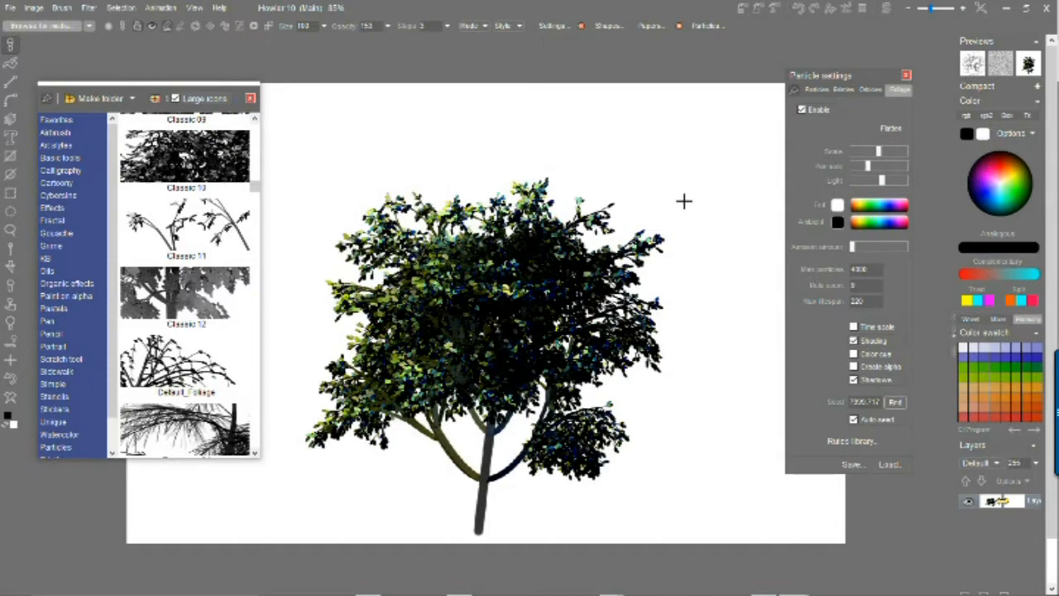
# Disable Shading and Shadows for the foliage and paint one Classic 11 tree near the middle of a cleared canvas
pyautogui.scroll(4, 520, 310)
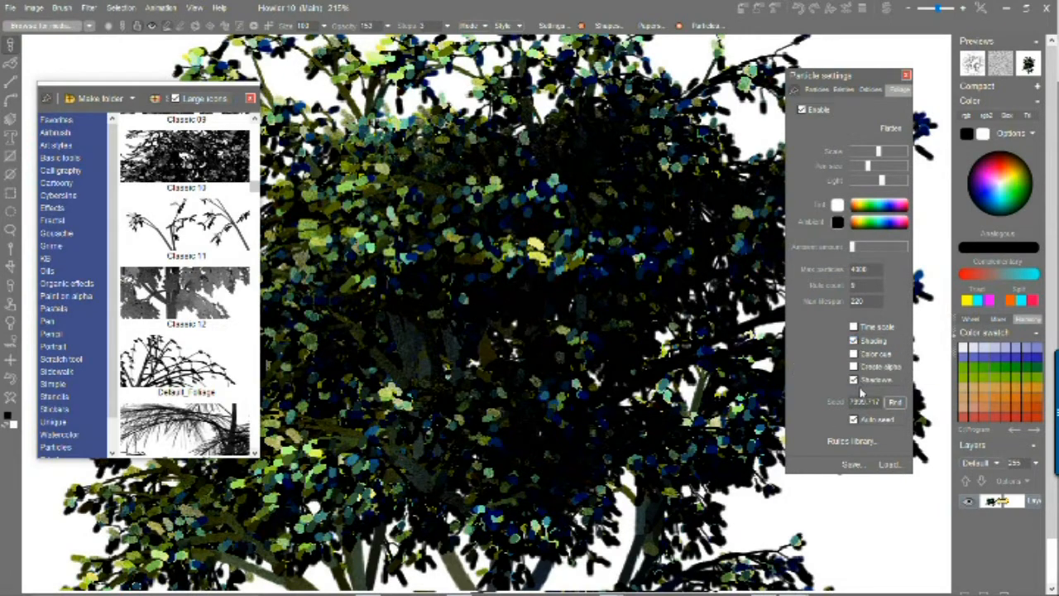
pyautogui.click(854, 340)
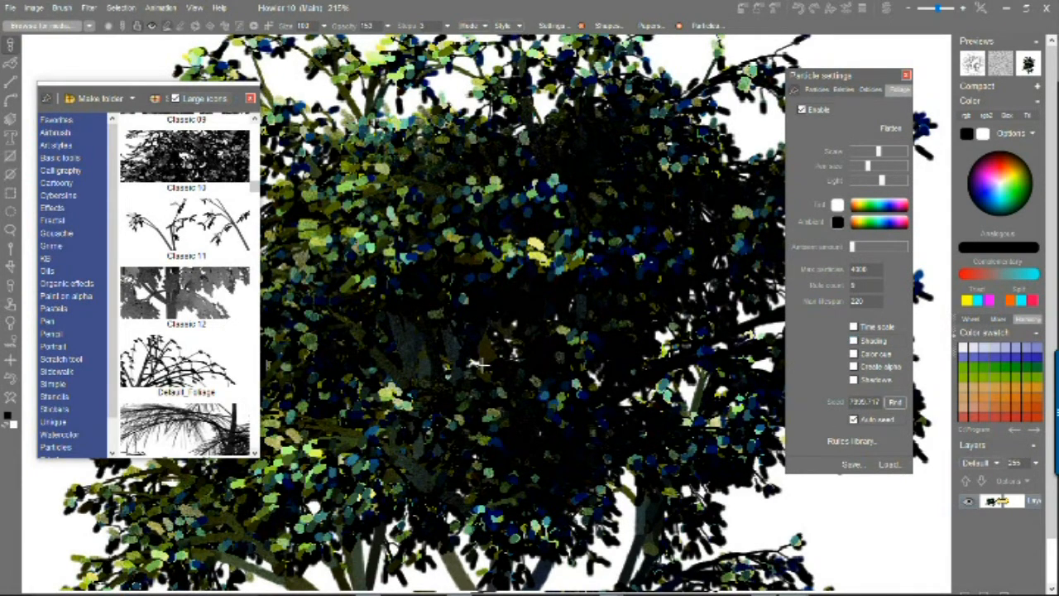
pyautogui.scroll(-11, 426, 297)
pyautogui.scroll(2, 416, 287)
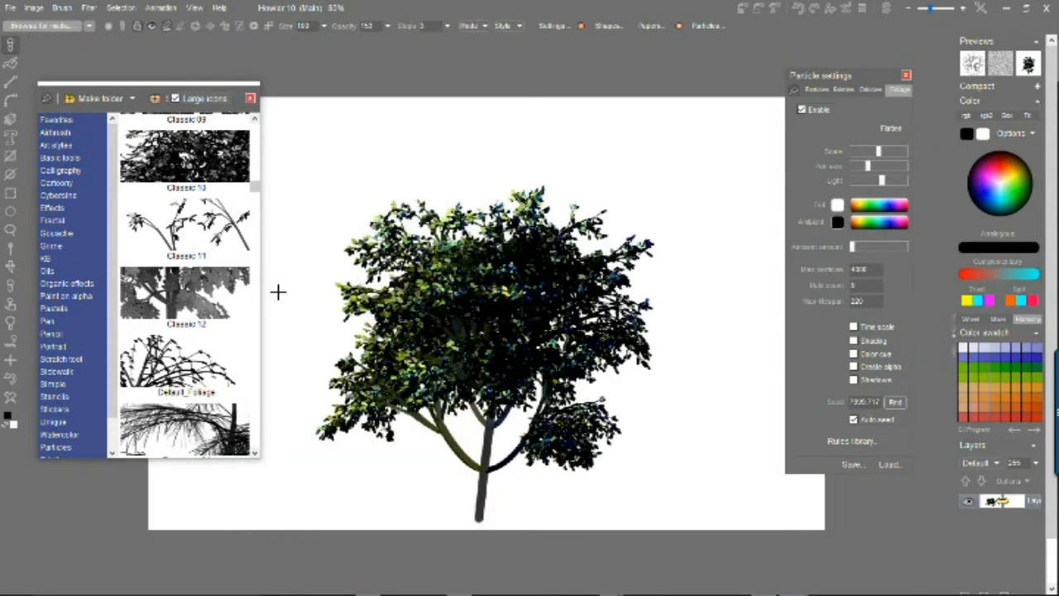
pyautogui.click(10, 398)
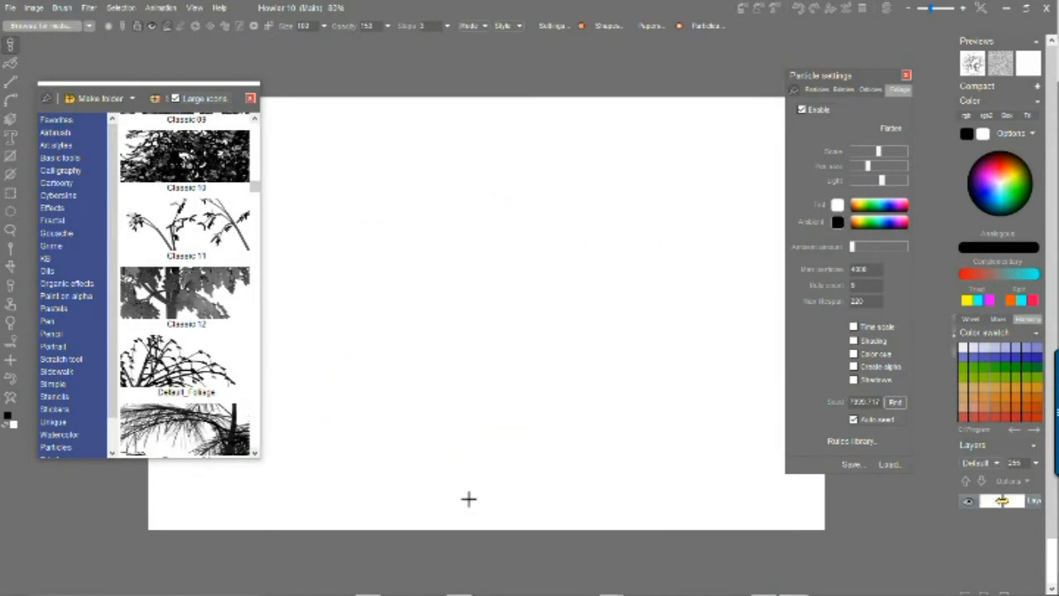
pyautogui.moveTo(490, 513); pyautogui.dragTo(498, 405)
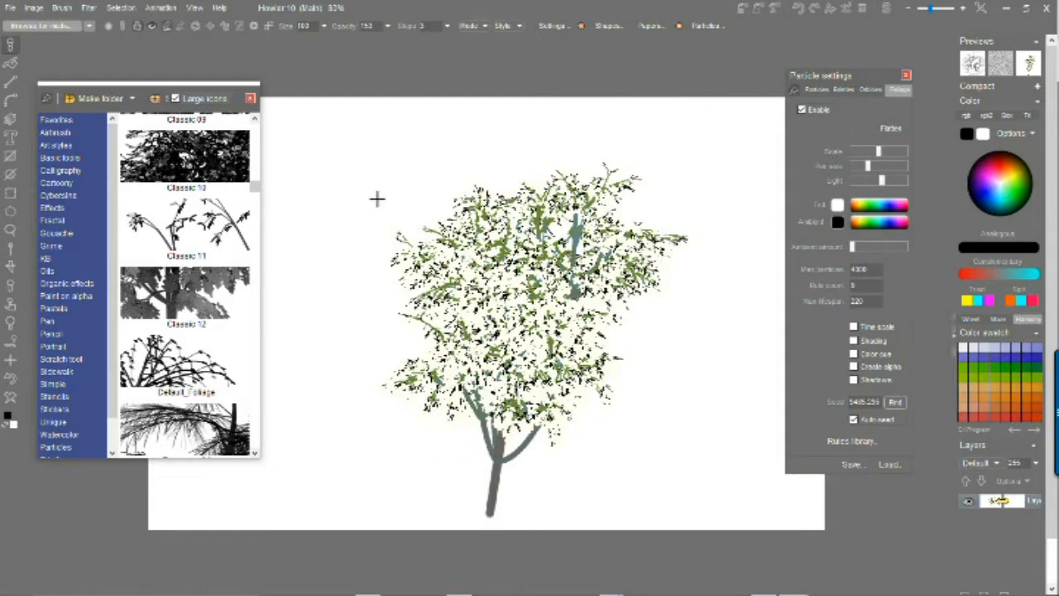
# Enable Shadows without Shading and paint three Classic 11 trees, clearing the canvas before the second and the third
pyautogui.click(875, 381)
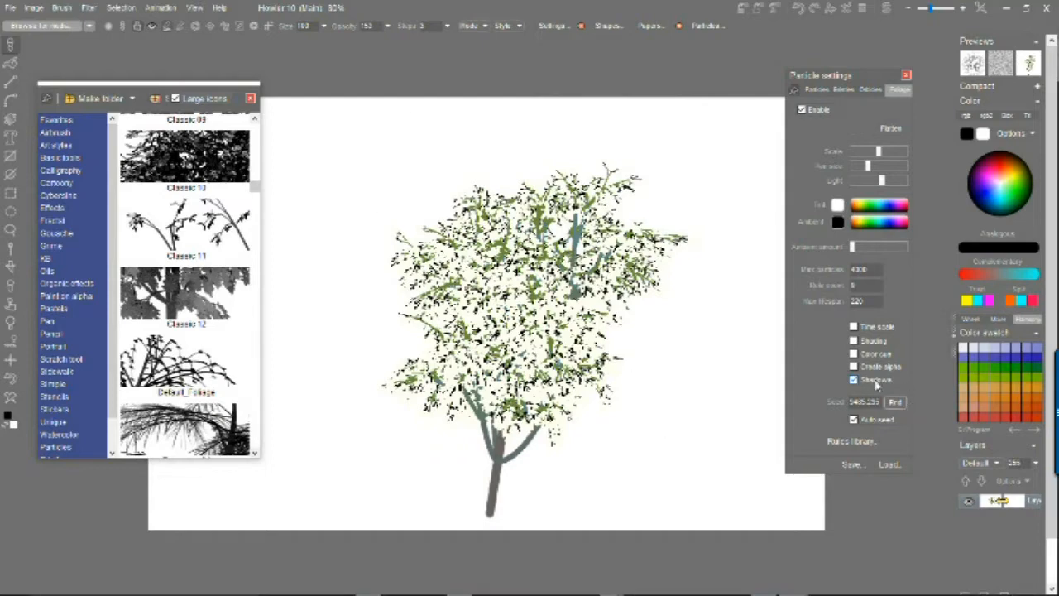
pyautogui.moveTo(337, 508); pyautogui.dragTo(331, 461)
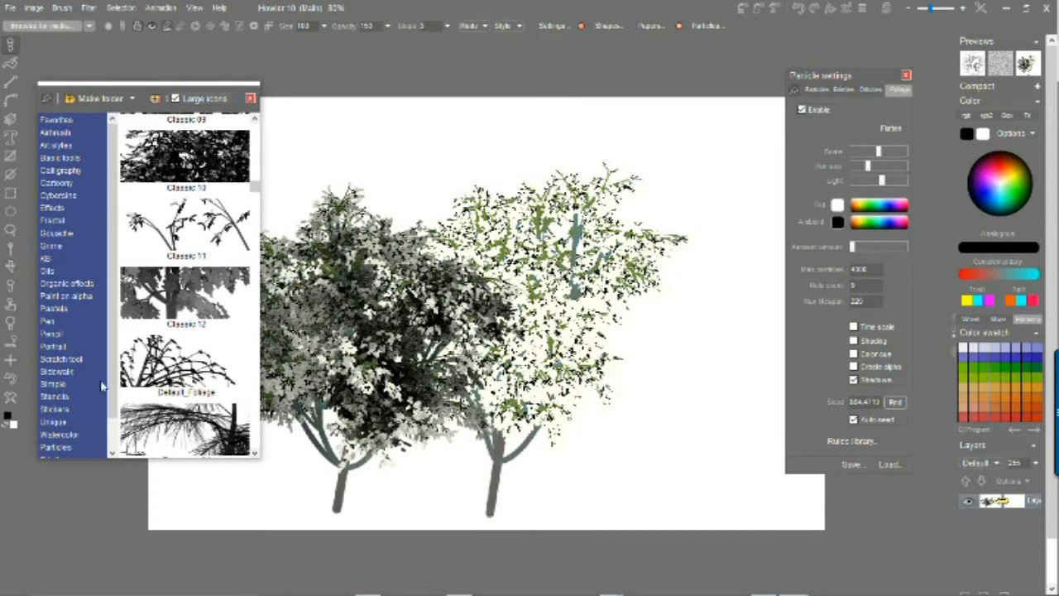
pyautogui.click(11, 399)
pyautogui.click(460, 502)
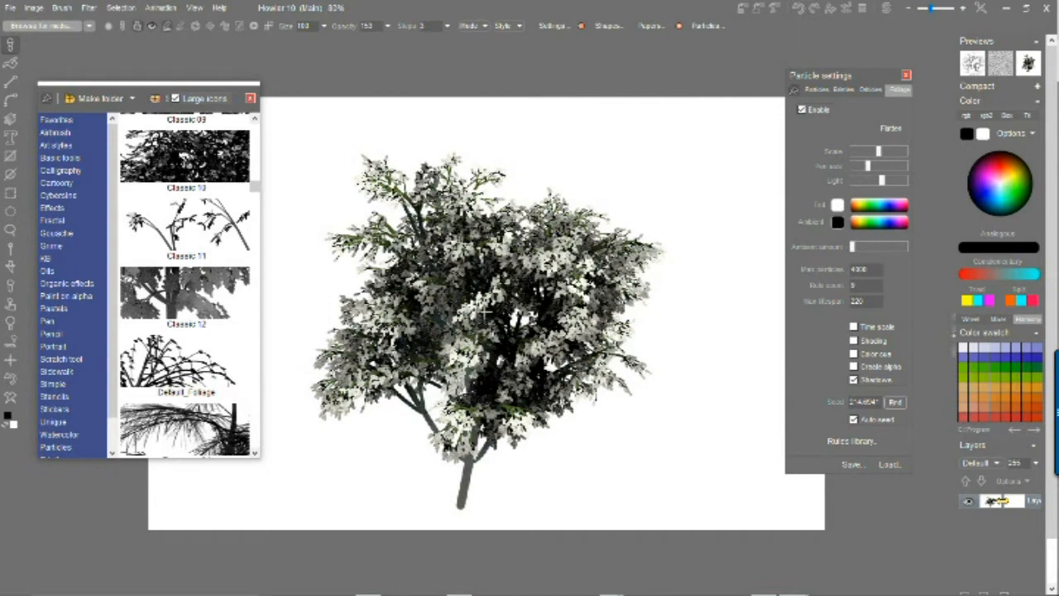
pyautogui.click(10, 398)
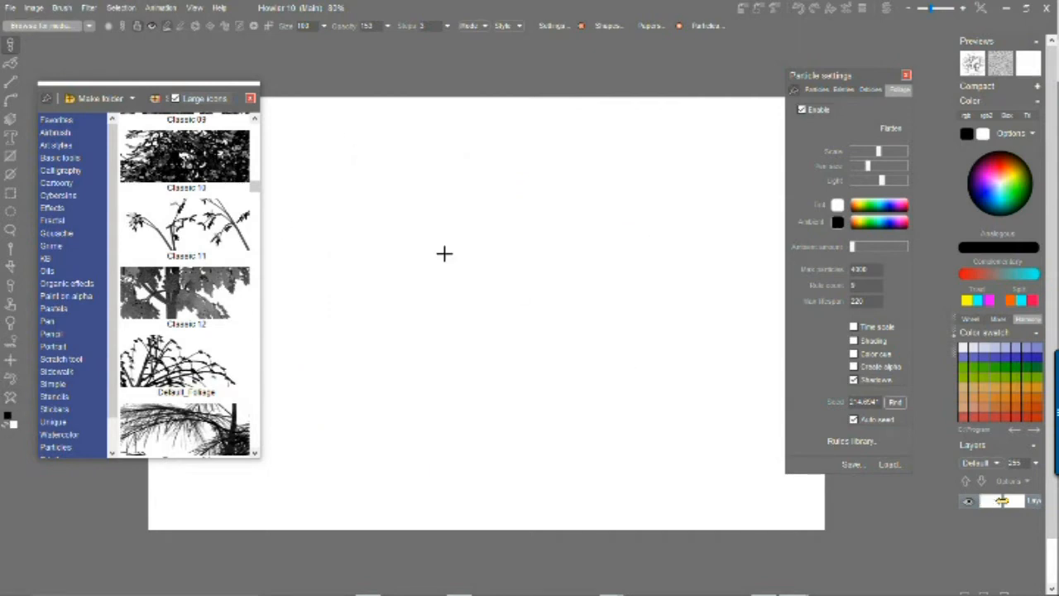
pyautogui.moveTo(520, 501); pyautogui.dragTo(547, 260)
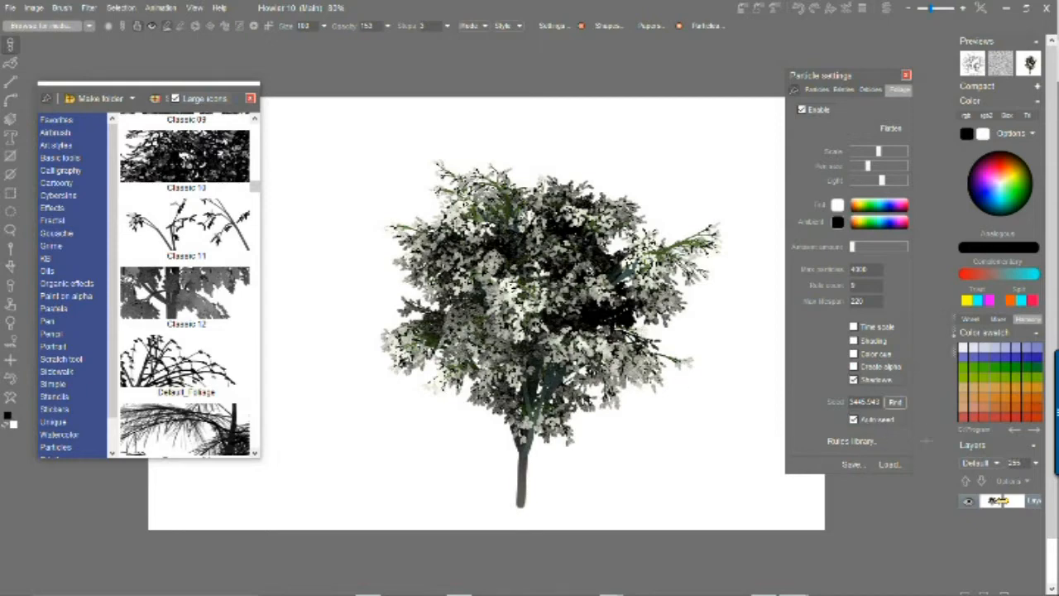
# Switch the foliage from Shadows to Shading and paint two Classic 11 trees side by side on a cleared canvas
pyautogui.click(873, 384)
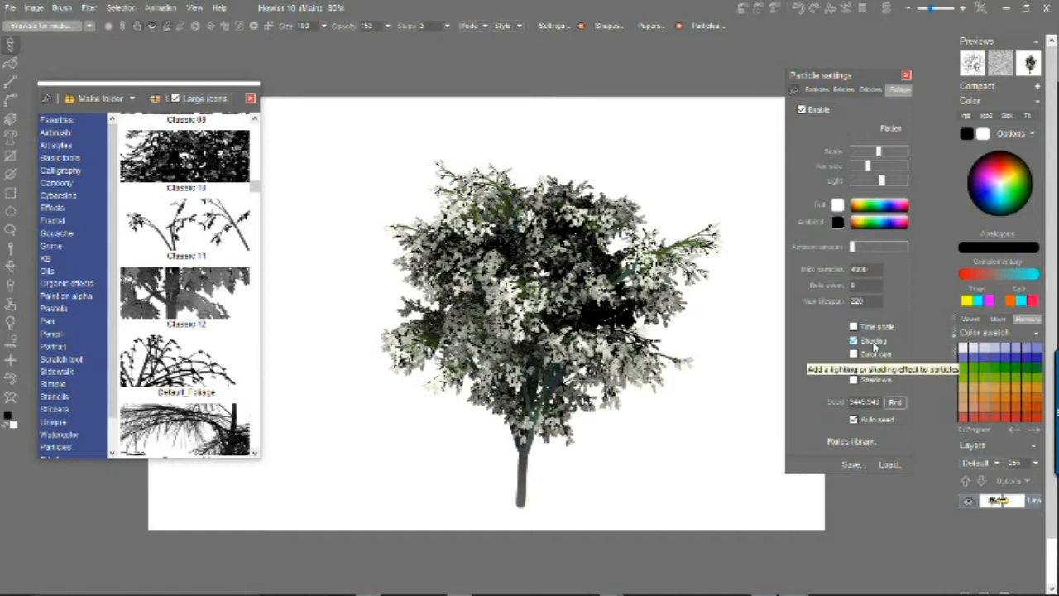
pyautogui.click(10, 398)
pyautogui.click(424, 473)
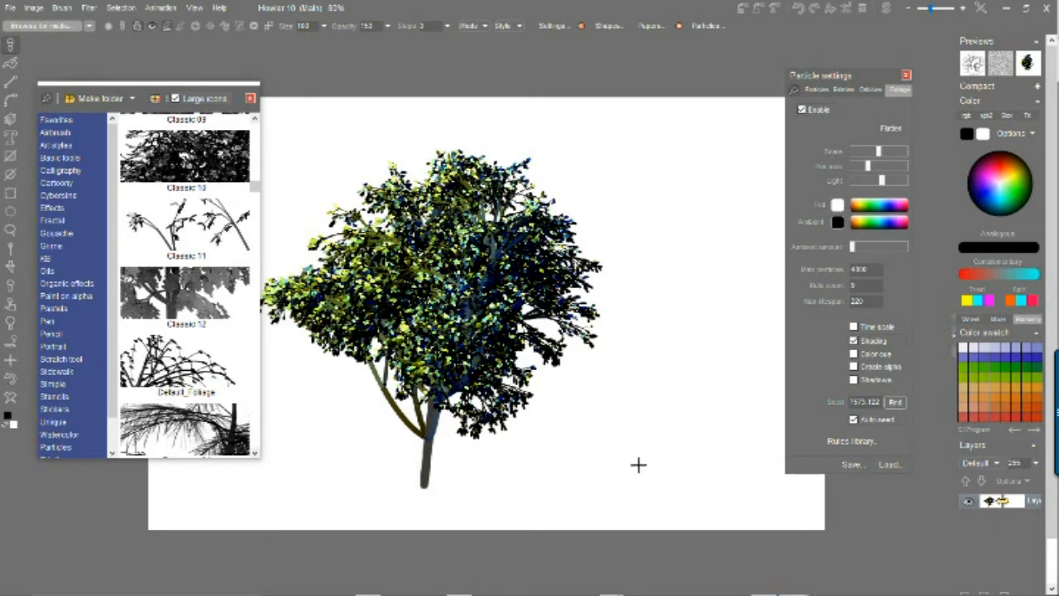
pyautogui.click(646, 467)
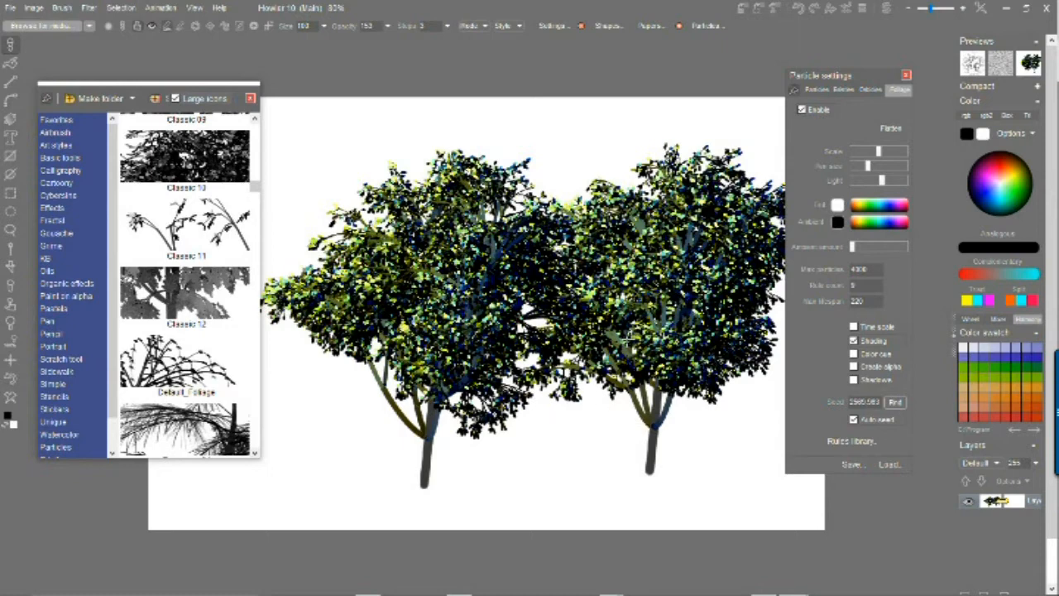
# On a cleared canvas, paint one tree with Shading only and a second beside it with Shadows also enabled
pyautogui.click(15, 402)
pyautogui.click(431, 508)
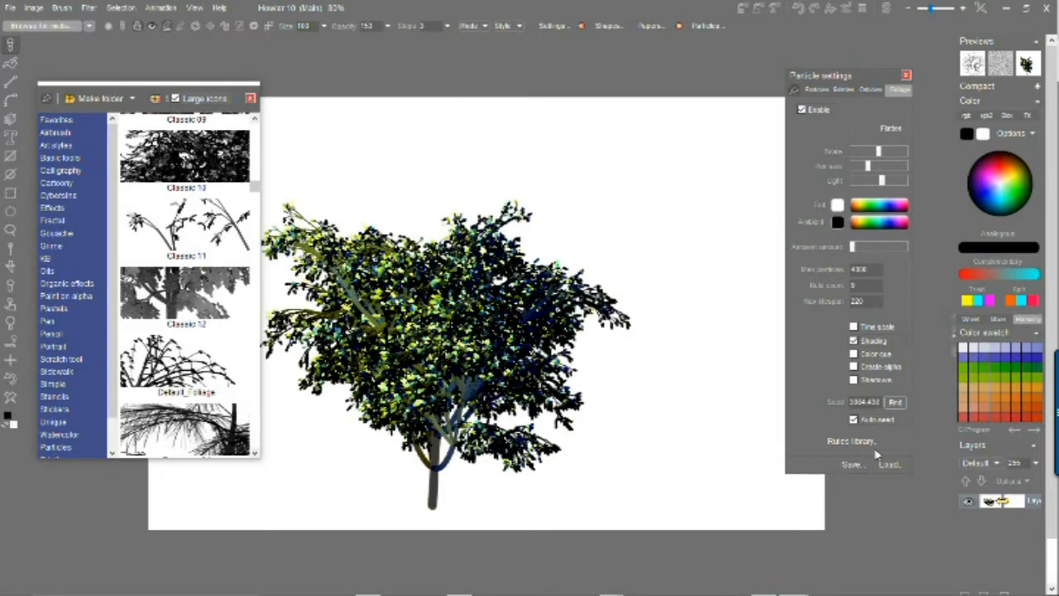
pyautogui.click(873, 381)
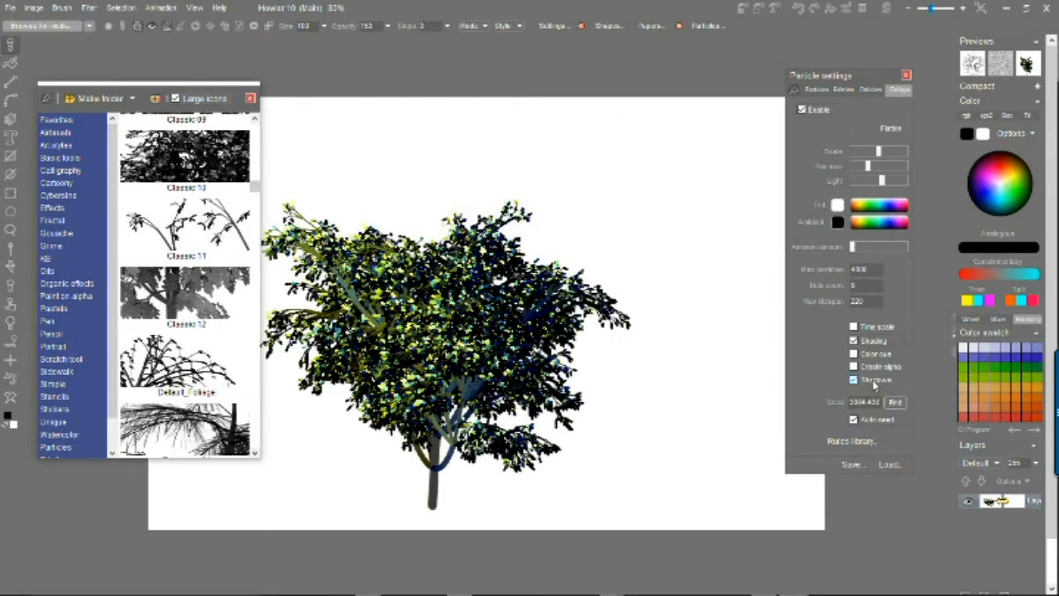
pyautogui.click(638, 458)
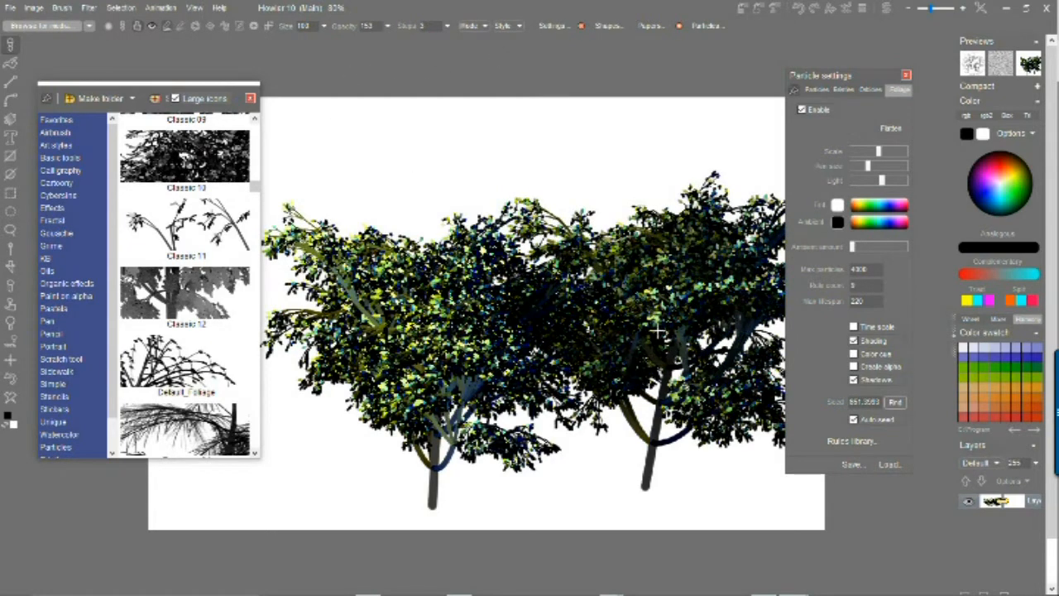
# Clear the canvas, lower the foliage Scale to near its minimum and paint four tiny scattered trees
pyautogui.click(11, 398)
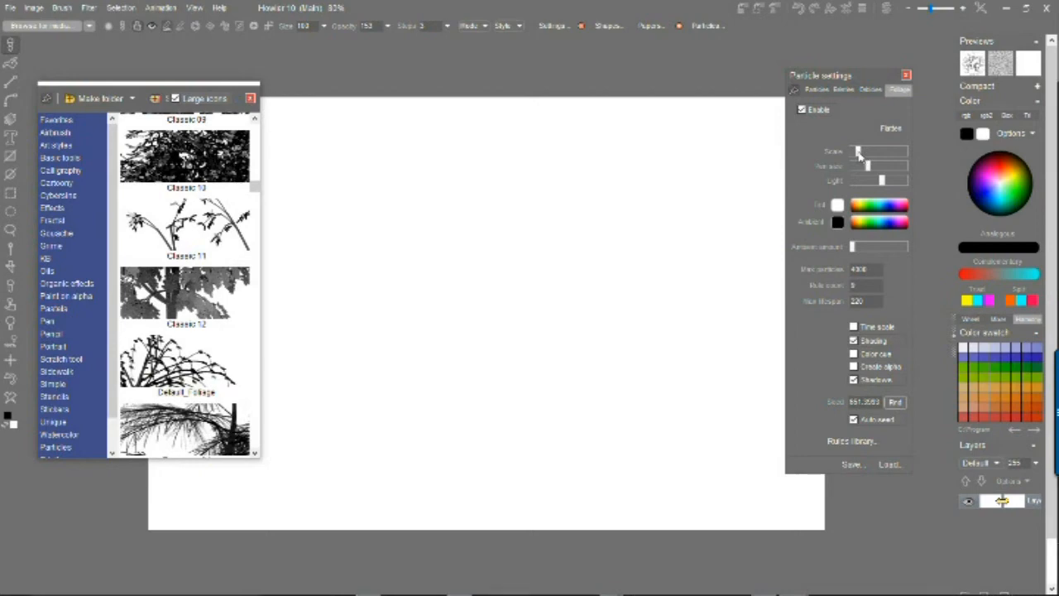
pyautogui.moveTo(889, 151); pyautogui.dragTo(854, 160)
pyautogui.click(380, 461)
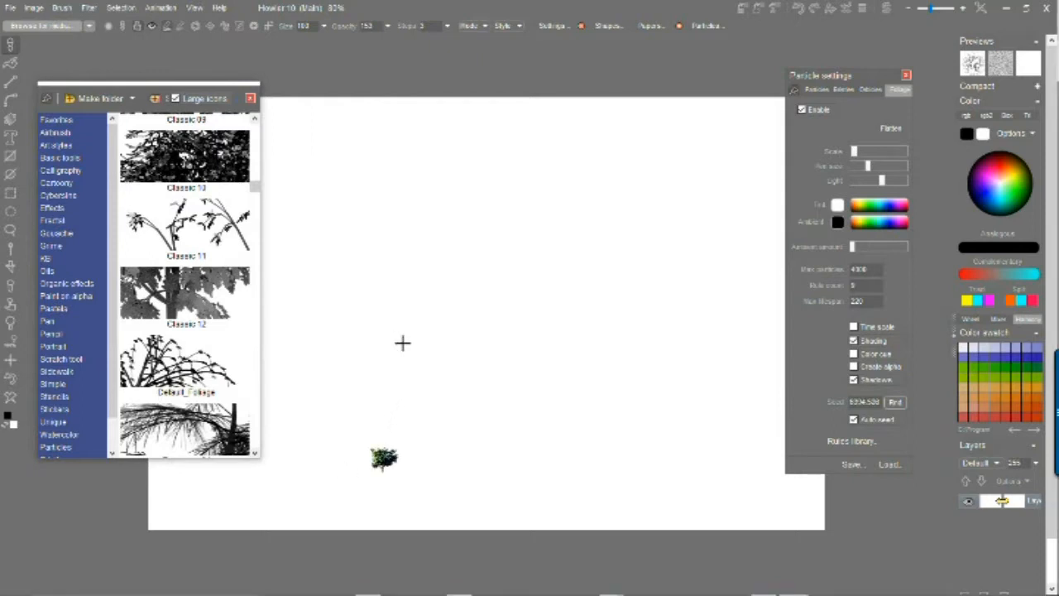
pyautogui.click(601, 322)
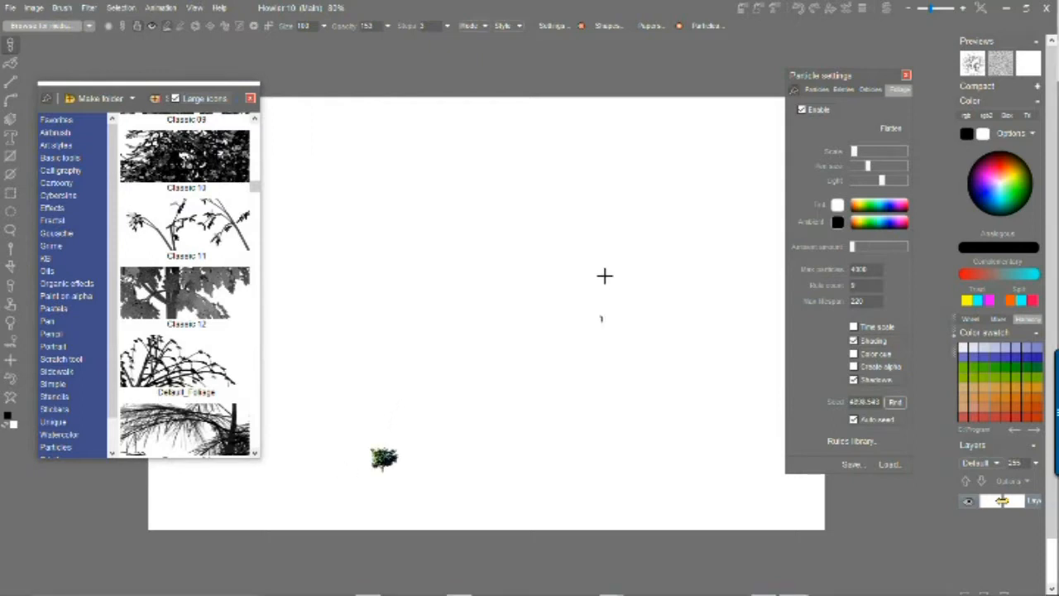
pyautogui.click(509, 271)
pyautogui.click(674, 277)
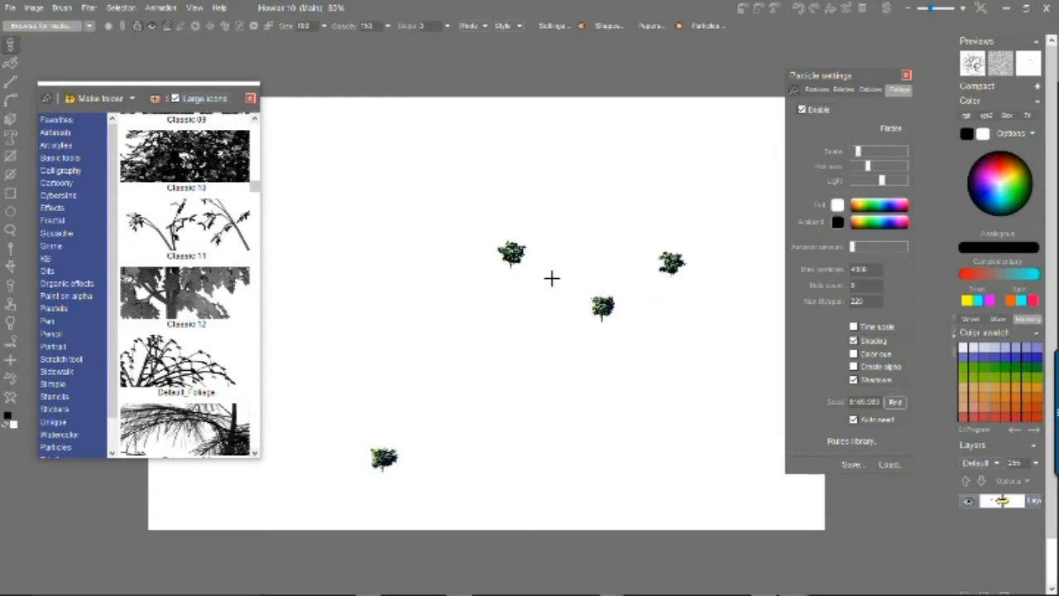
# Raise the foliage Scale in two stages, up to about a third of its range, and paint progressively larger trees among the tiny ones
pyautogui.click(434, 305)
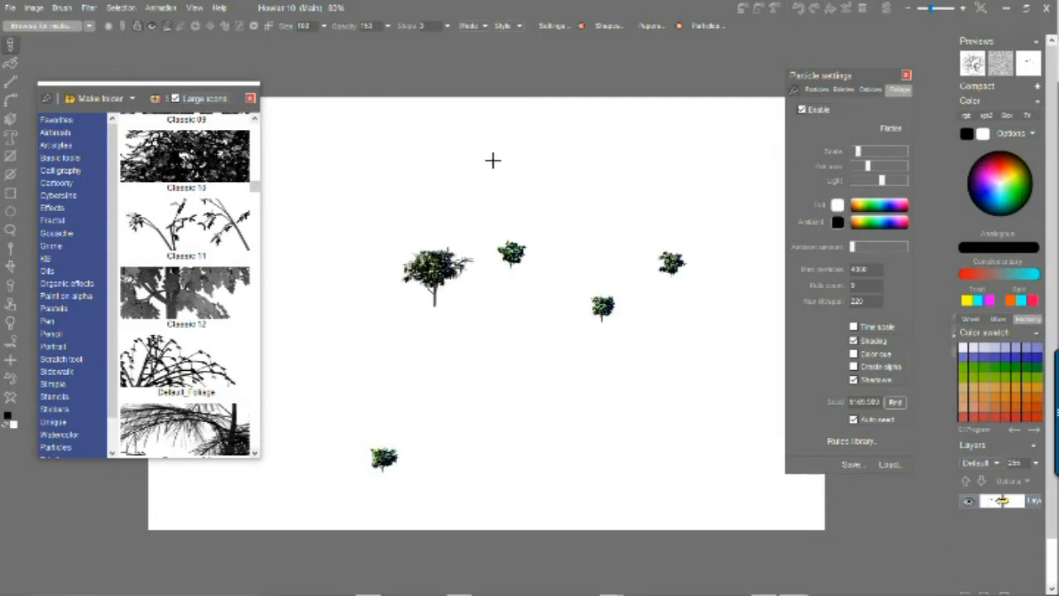
pyautogui.click(515, 293)
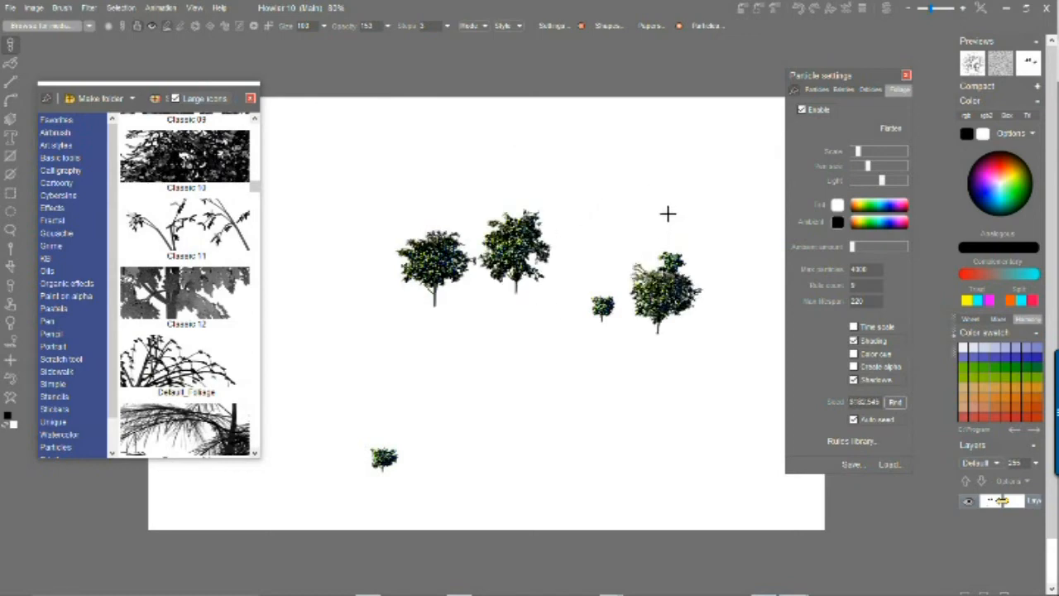
pyautogui.click(868, 152)
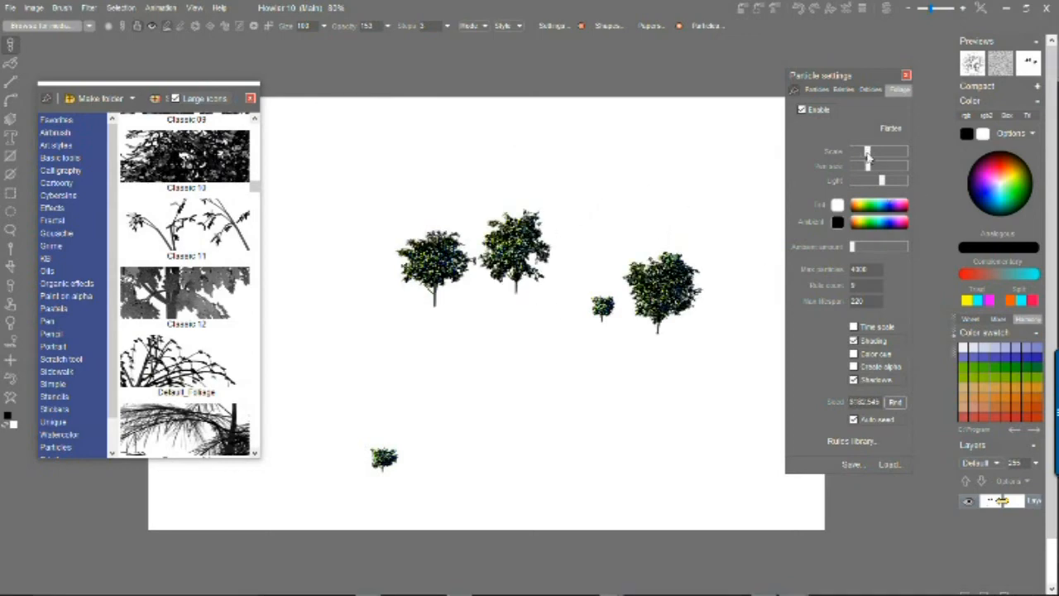
pyautogui.click(528, 437)
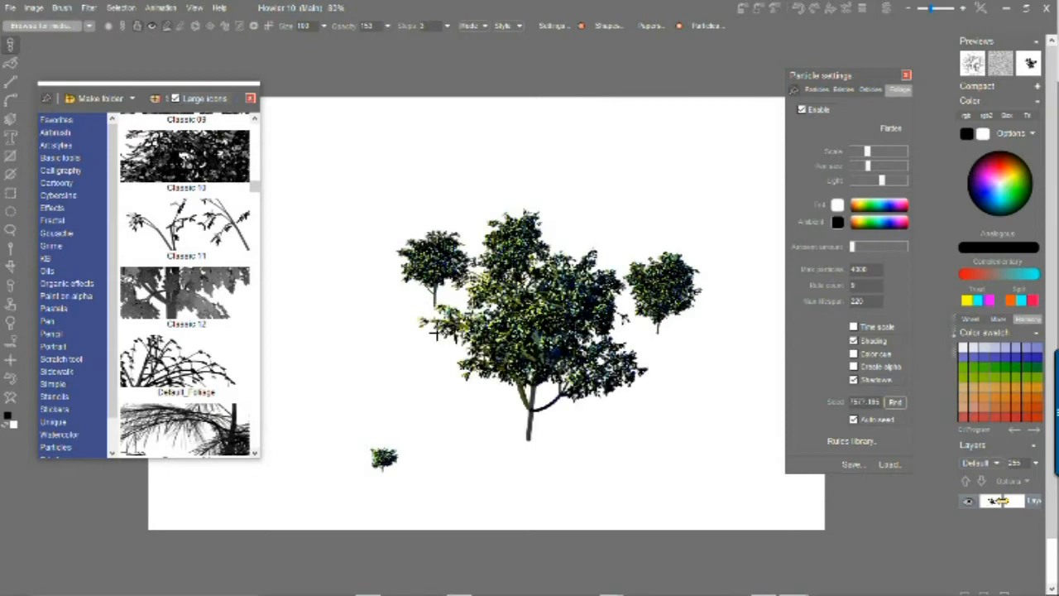
pyautogui.click(328, 406)
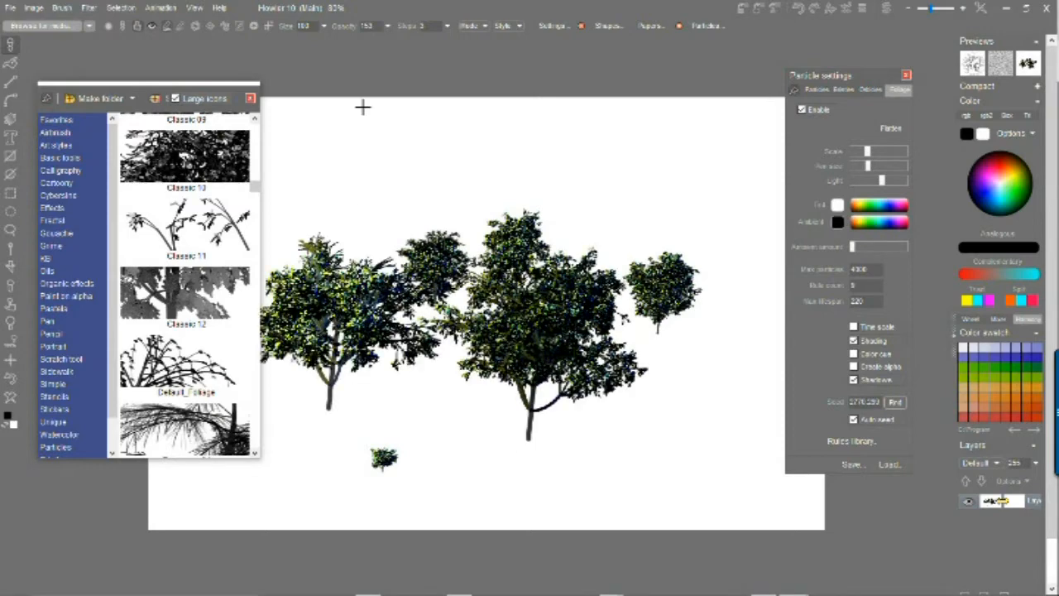
# On a cleared canvas, paint one tree with the current settings and two more with Color cue enabled and a light blue tint
pyautogui.click(10, 399)
pyautogui.click(604, 368)
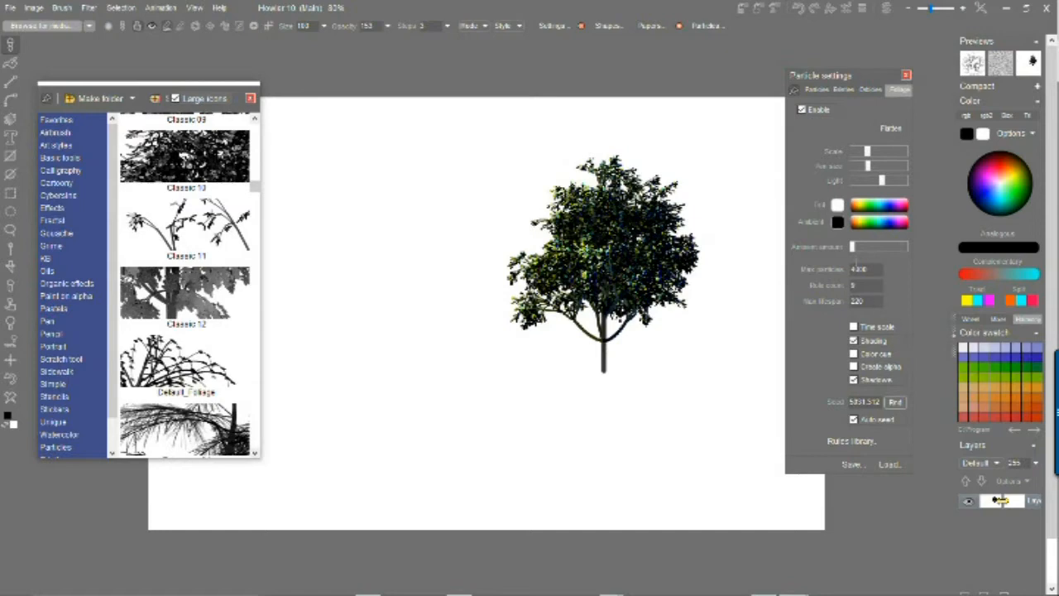
pyautogui.click(854, 355)
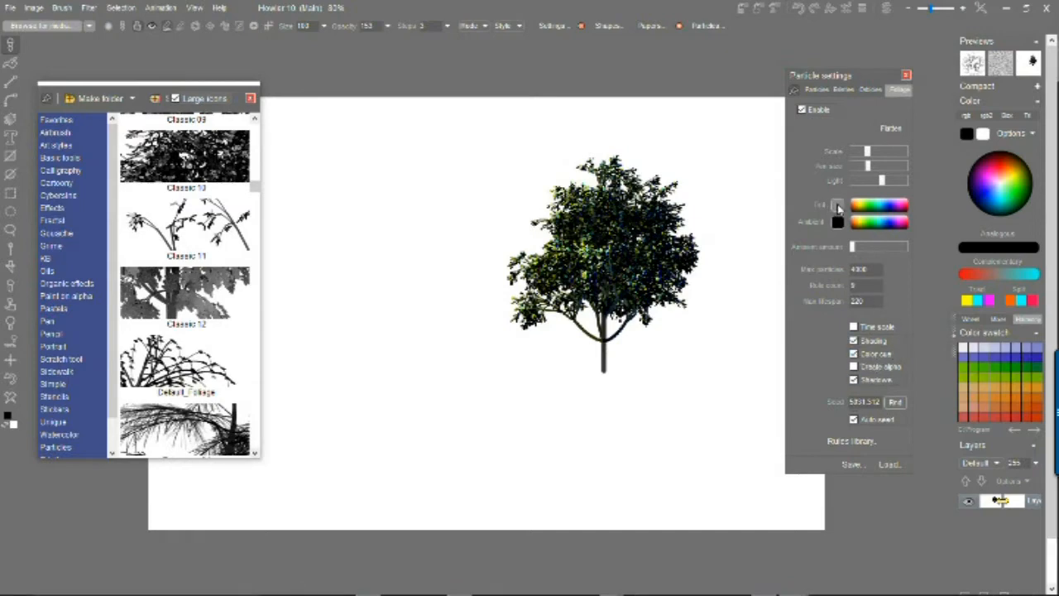
pyautogui.click(888, 199)
pyautogui.moveTo(888, 199); pyautogui.dragTo(887, 199)
pyautogui.click(429, 405)
pyautogui.click(579, 406)
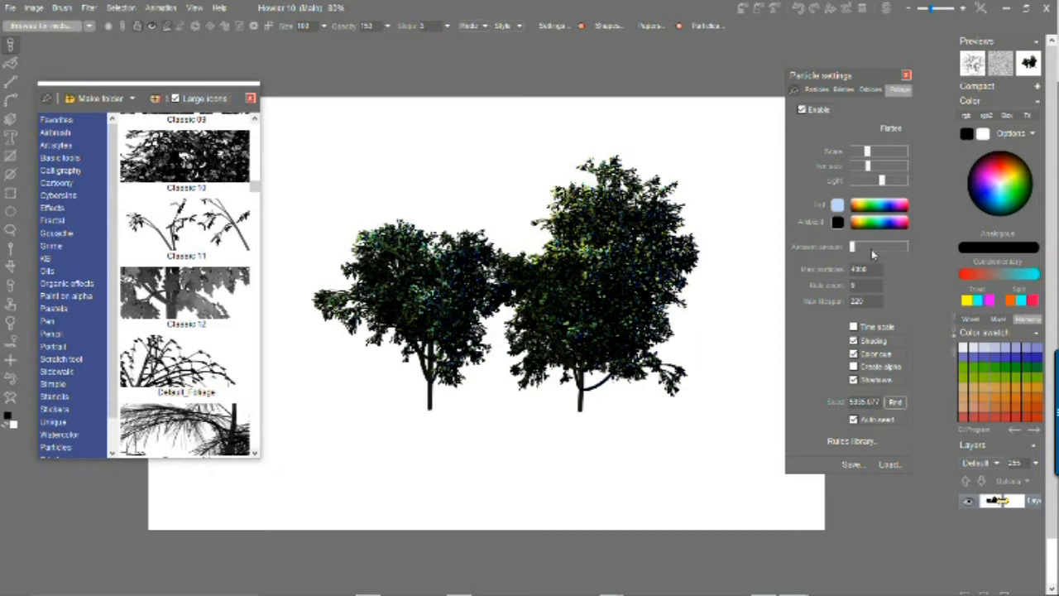
# Raise the foliage's Ambient amount to about a quarter and again to about three quarters, painting a tree at each setting
pyautogui.moveTo(860, 251); pyautogui.dragTo(866, 248)
pyautogui.click(752, 407)
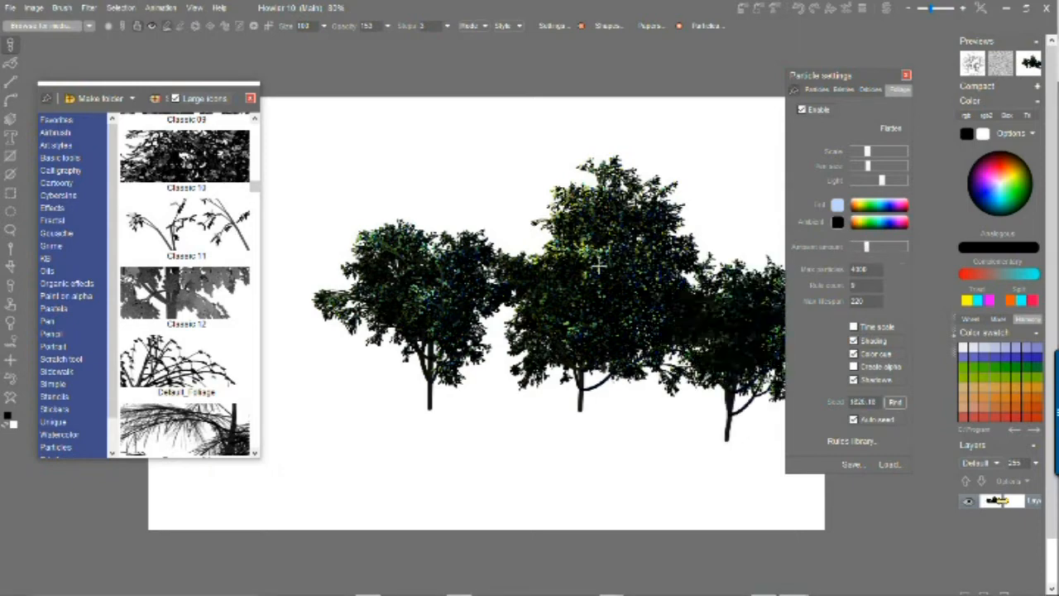
pyautogui.click(894, 247)
pyautogui.click(506, 444)
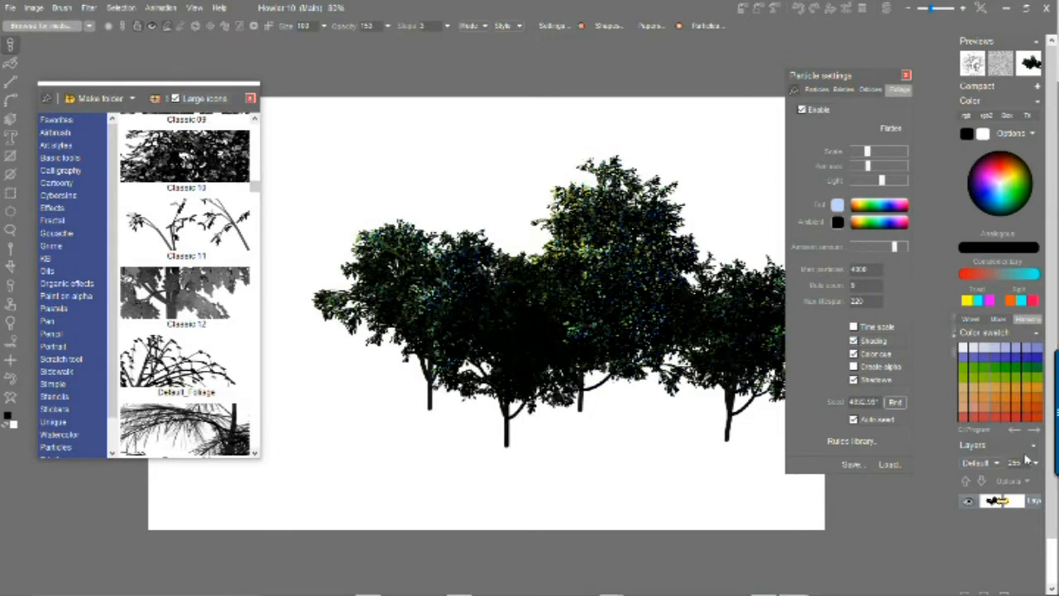
# Set the Ambient colour to light blue and paint one tree at zero Ambient amount and another at a slightly raised amount
pyautogui.click(852, 247)
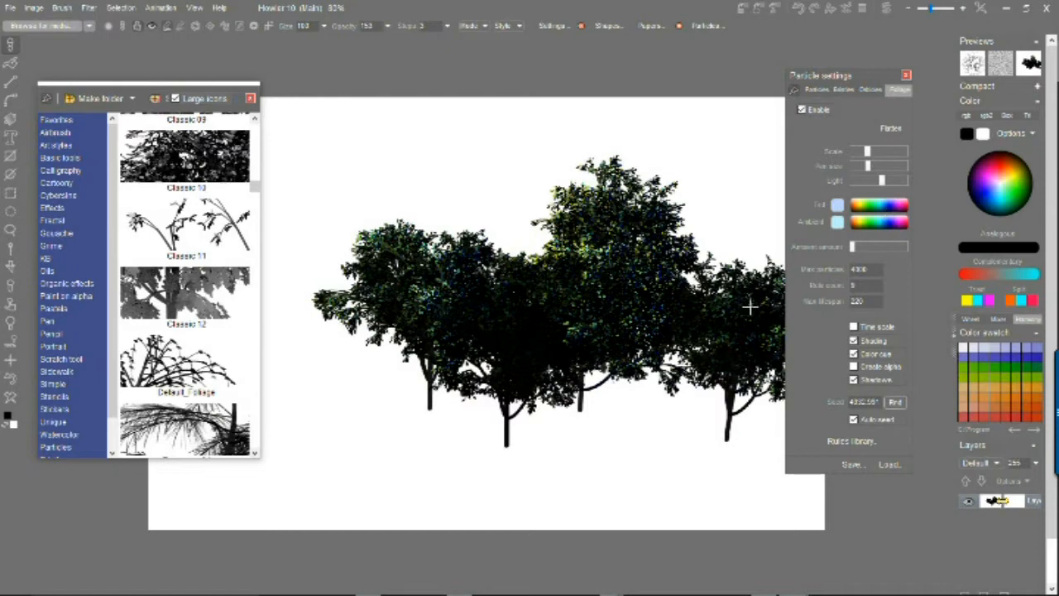
pyautogui.click(626, 416)
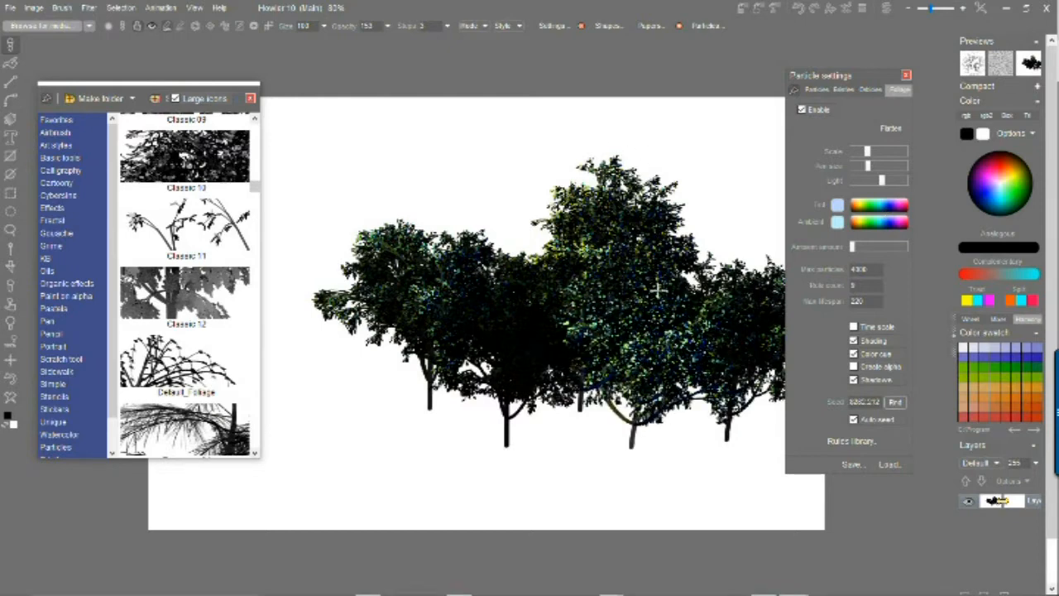
pyautogui.click(678, 393)
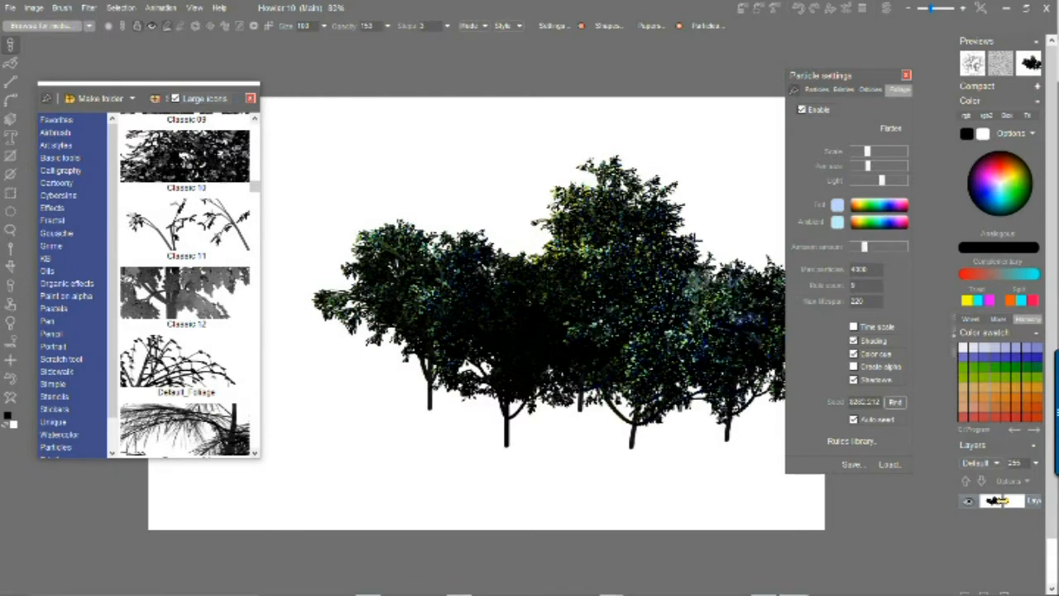
# Clear the canvas, paint a single tree near the middle and raise the Ambient amount to about halfway
pyautogui.click(12, 398)
pyautogui.click(521, 426)
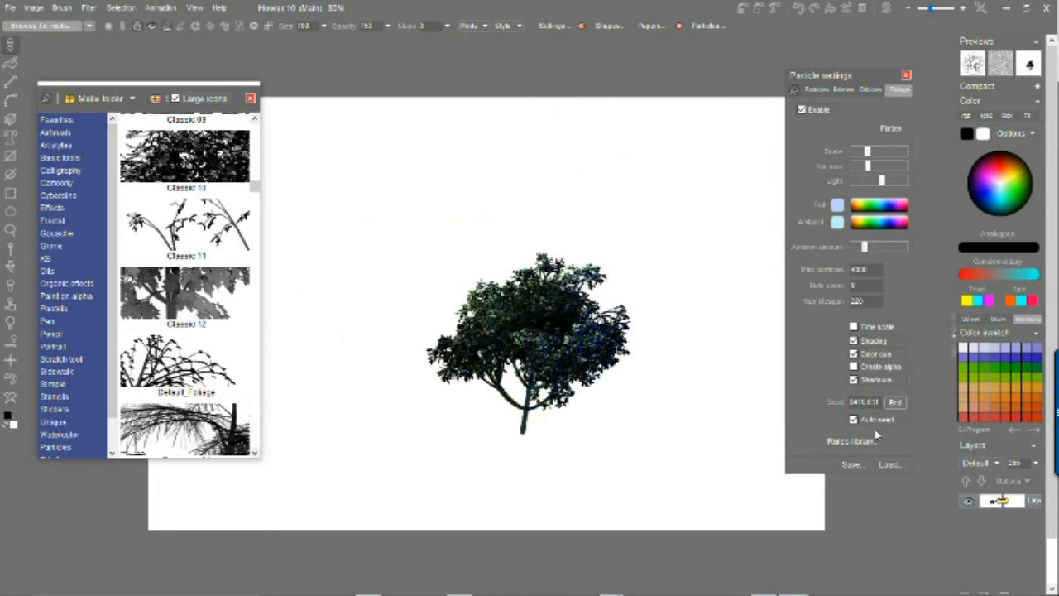
pyautogui.click(878, 246)
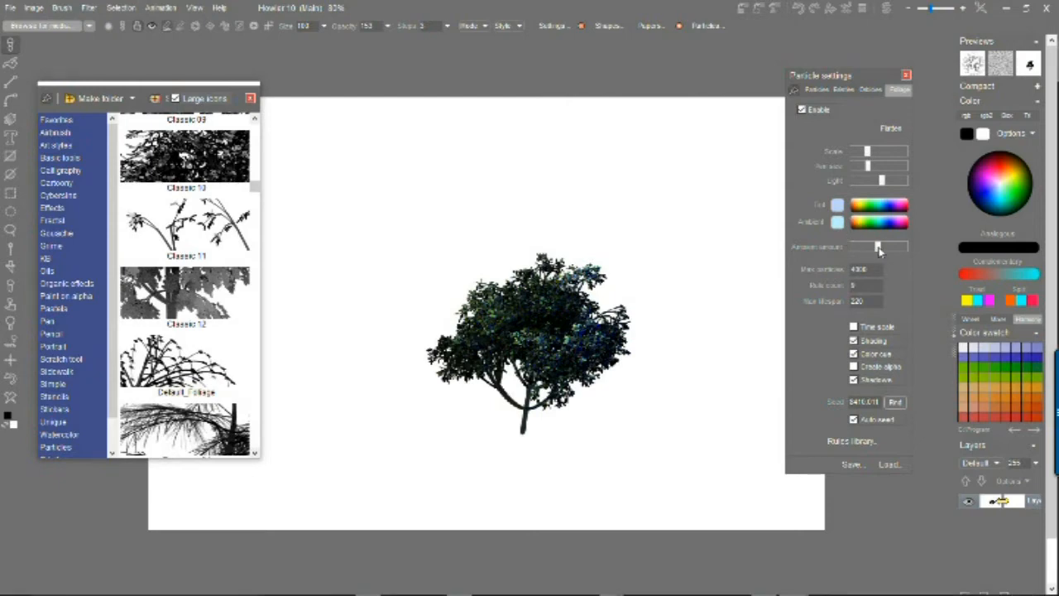
# Raise the Ambient amount to about two thirds, lighten the Tint to pale cyan and paint a tree on each side of the middle one
pyautogui.click(644, 402)
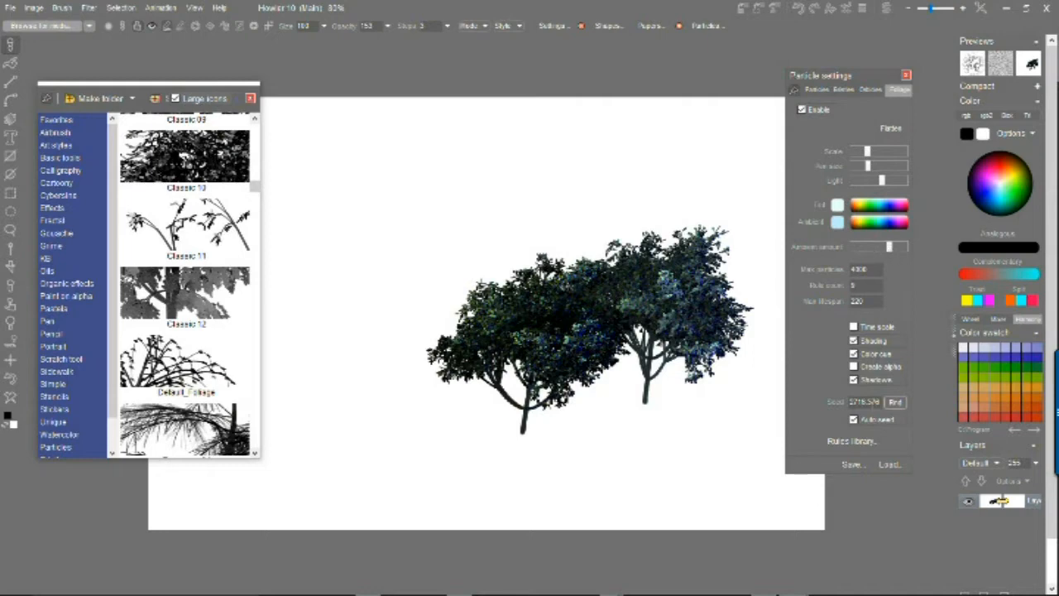
pyautogui.click(325, 406)
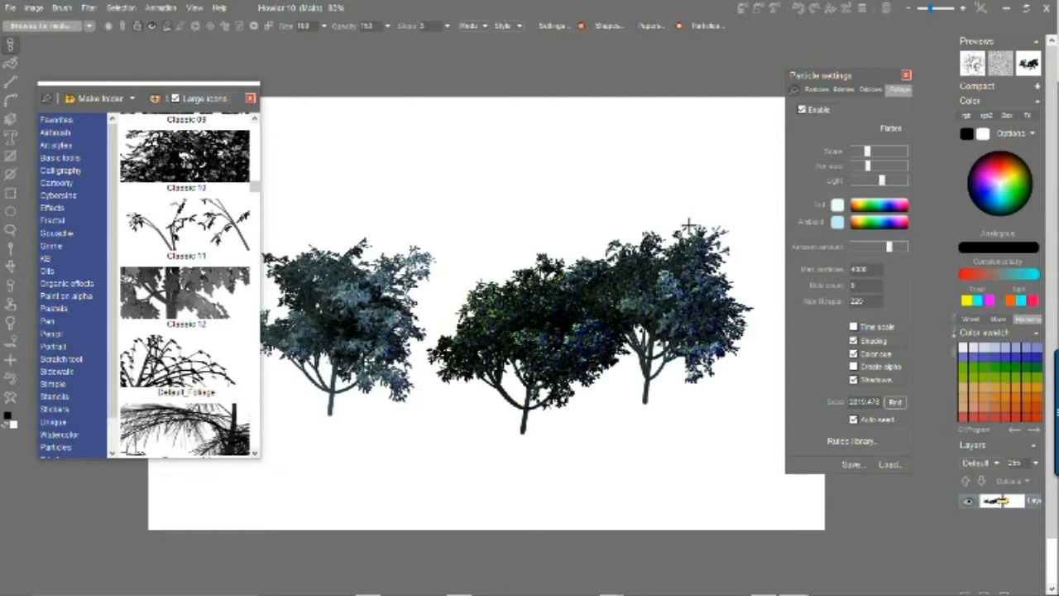
# Reduce the foliage Scale and paint two small trees above the large ones, the second with the Ambient amount near maximum
pyautogui.click(857, 151)
pyautogui.click(506, 220)
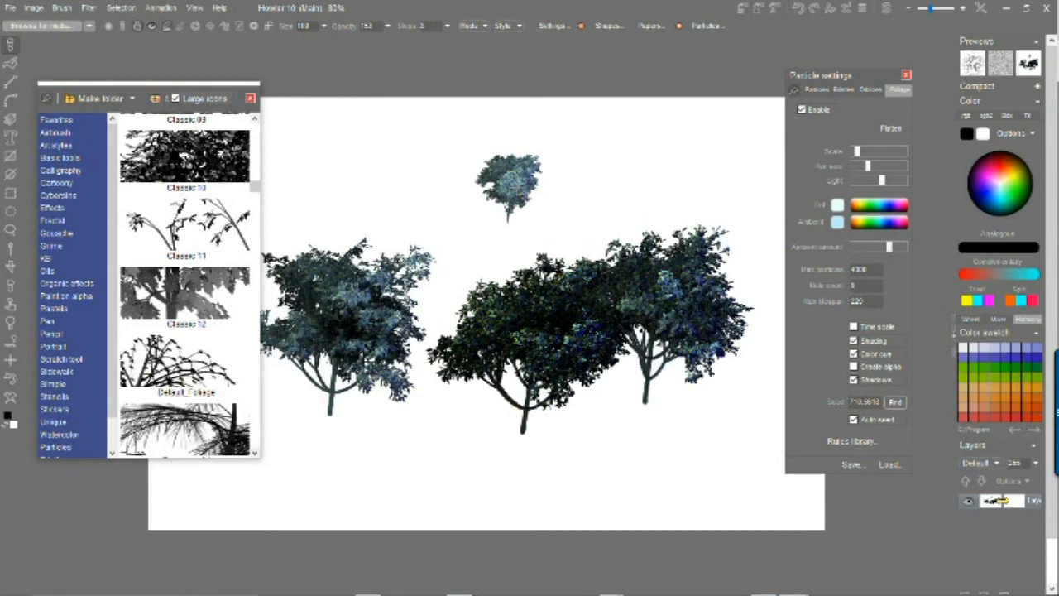
pyautogui.click(902, 247)
pyautogui.click(617, 182)
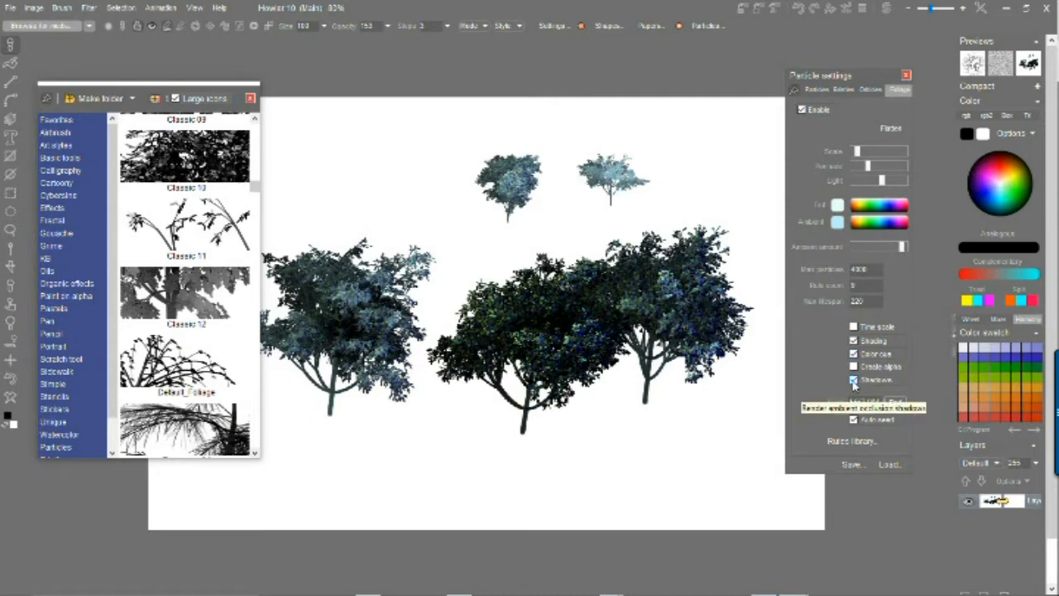
# Turn off Shading and paint three small trees along the upper canvas, the last with the Ambient amount at zero
pyautogui.click(853, 340)
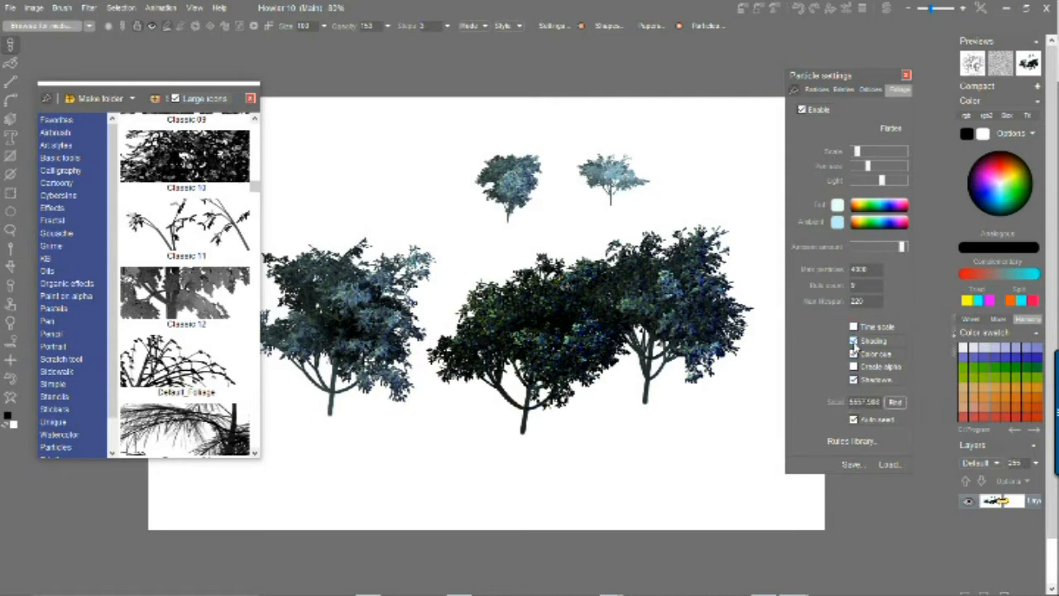
pyautogui.click(681, 176)
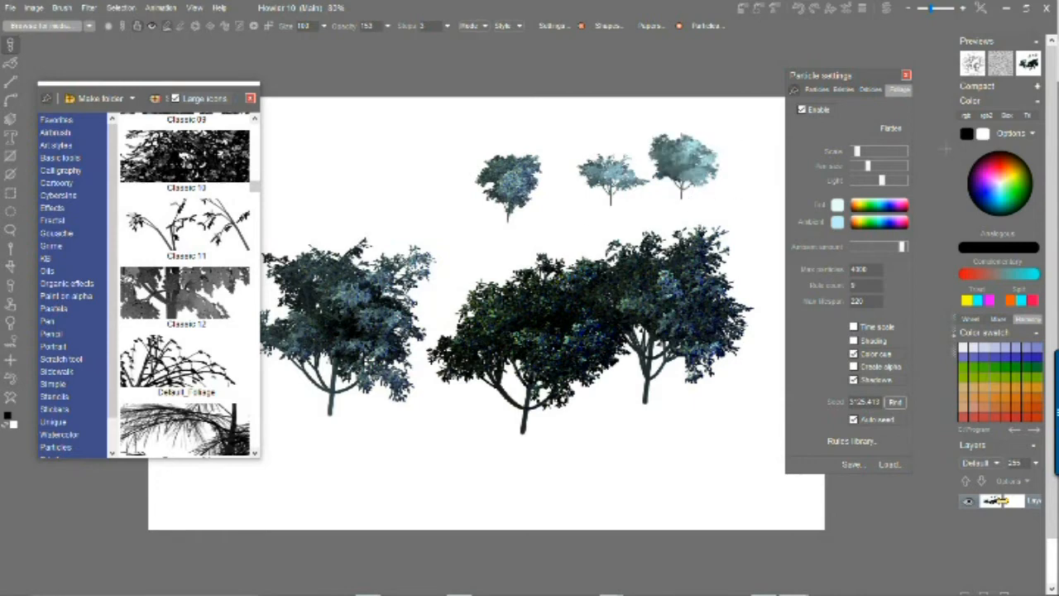
pyautogui.moveTo(865, 152); pyautogui.dragTo(895, 154)
pyautogui.click(855, 154)
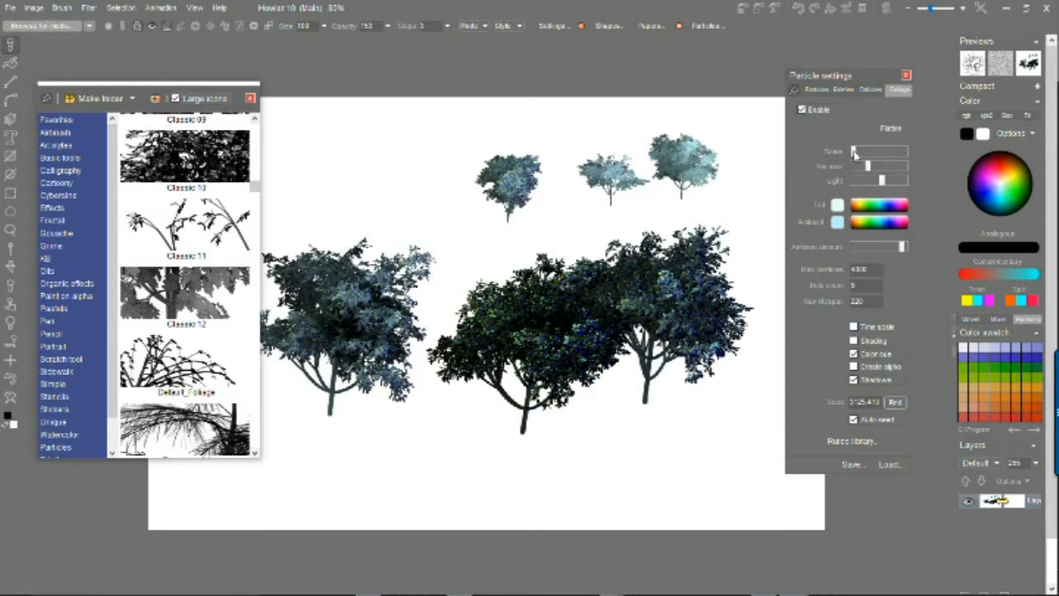
pyautogui.click(751, 172)
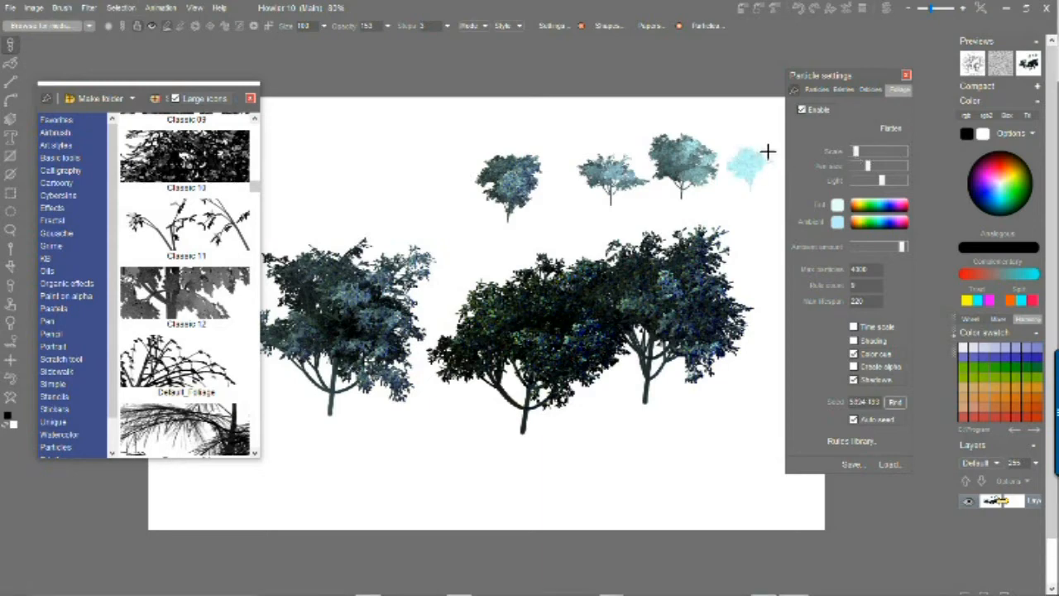
pyautogui.click(852, 246)
pyautogui.click(413, 175)
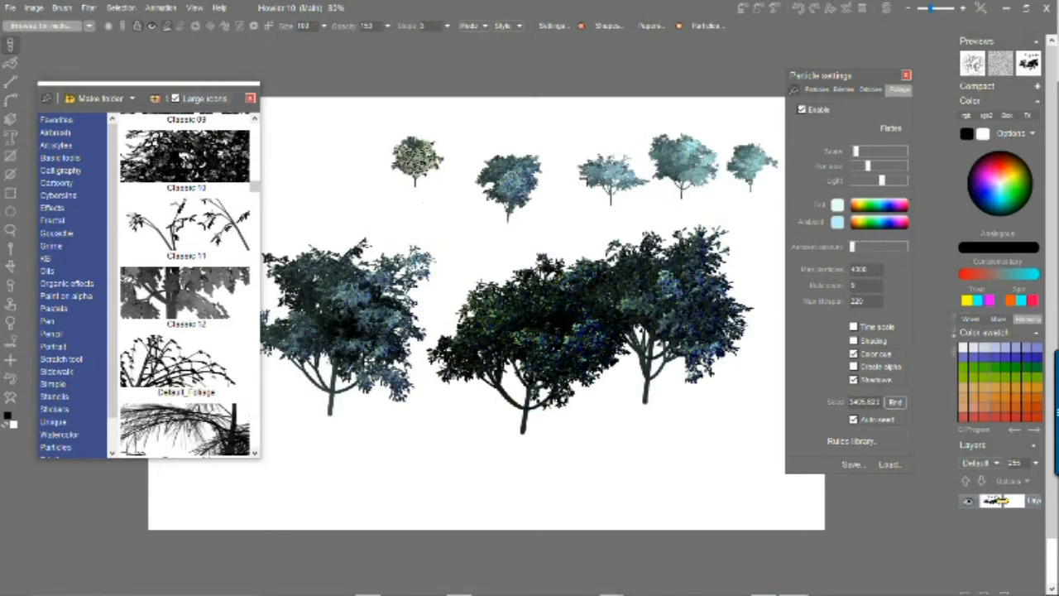
# Raise the Scale to near maximum, undo a first large tree and paint another at the canvas's lower right
pyautogui.click(898, 153)
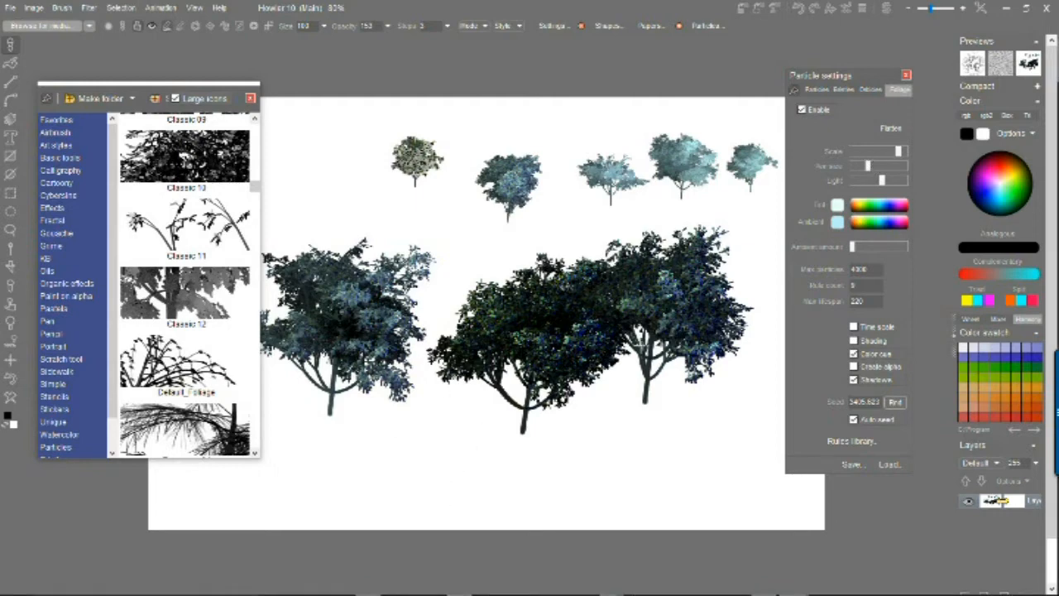
pyautogui.click(452, 513)
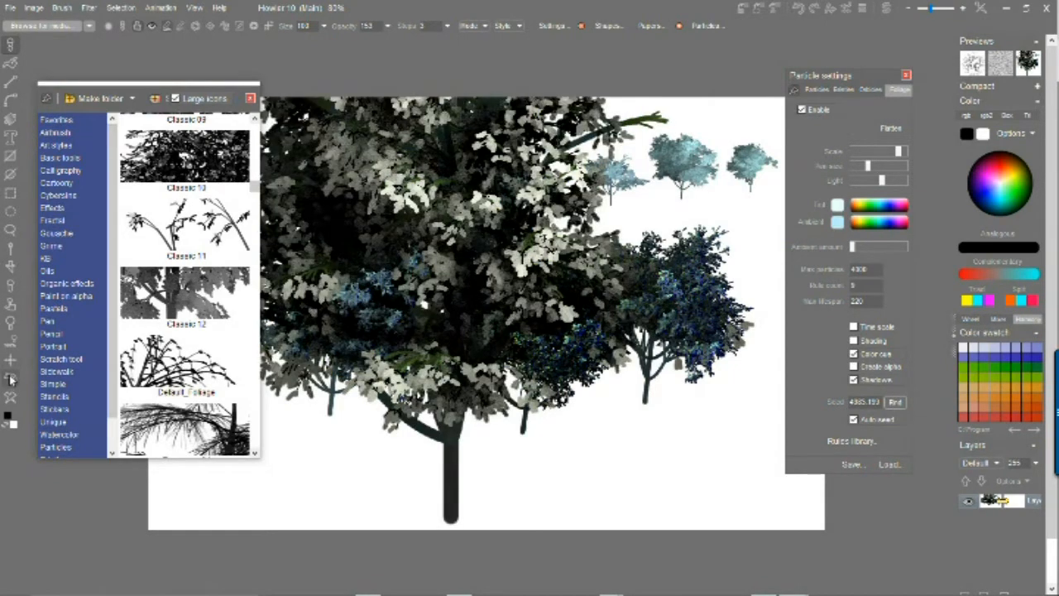
pyautogui.hotkey('ctrl', 'z')
pyautogui.click(757, 511)
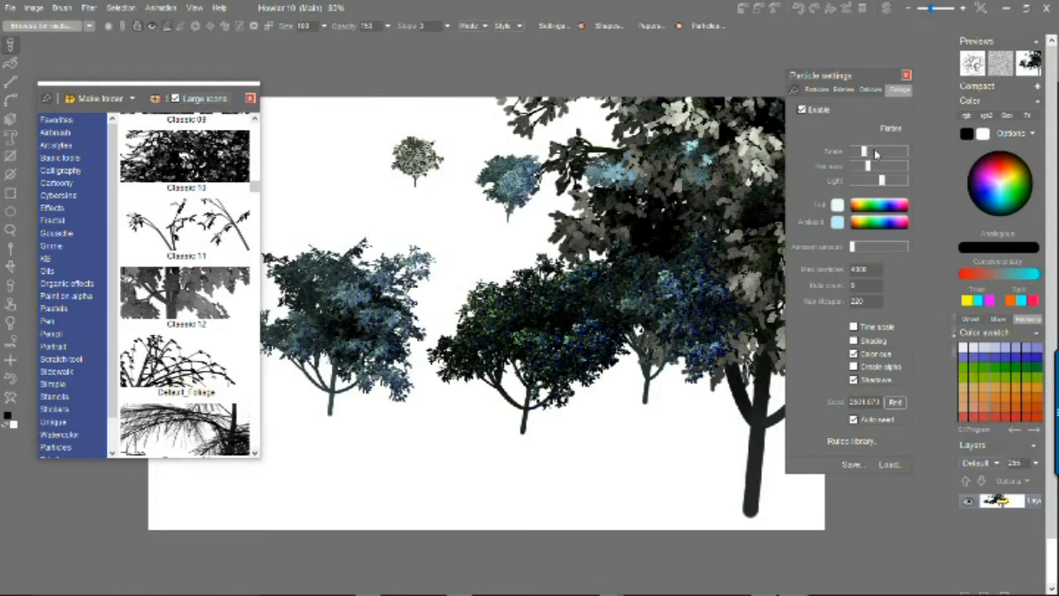
# Lower the Scale to a small value and paint three small trees in the gaps between the larger ones
pyautogui.moveTo(863, 153); pyautogui.dragTo(858, 154)
pyautogui.click(347, 223)
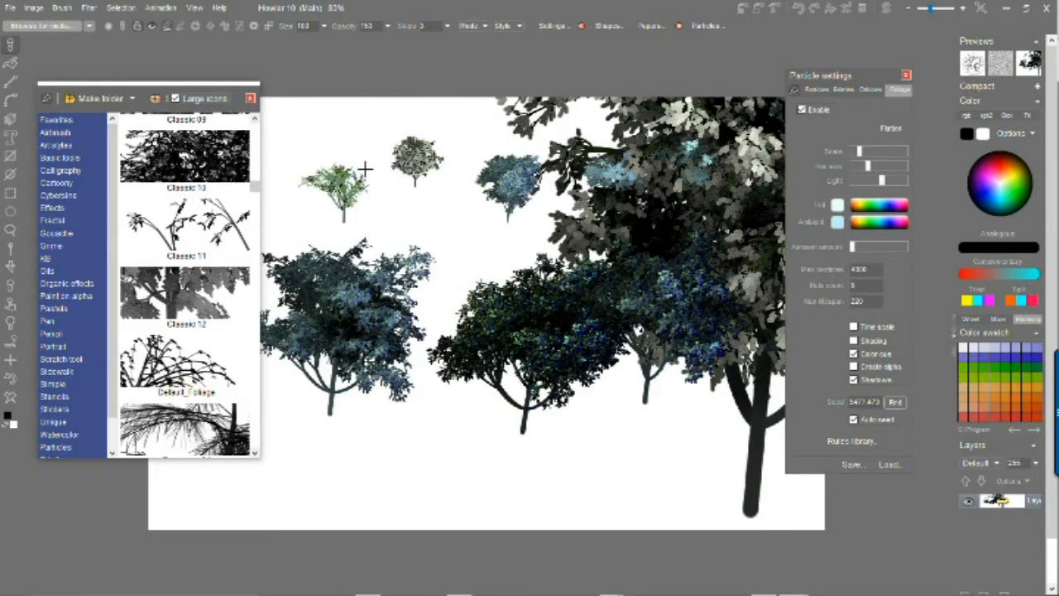
pyautogui.click(433, 472)
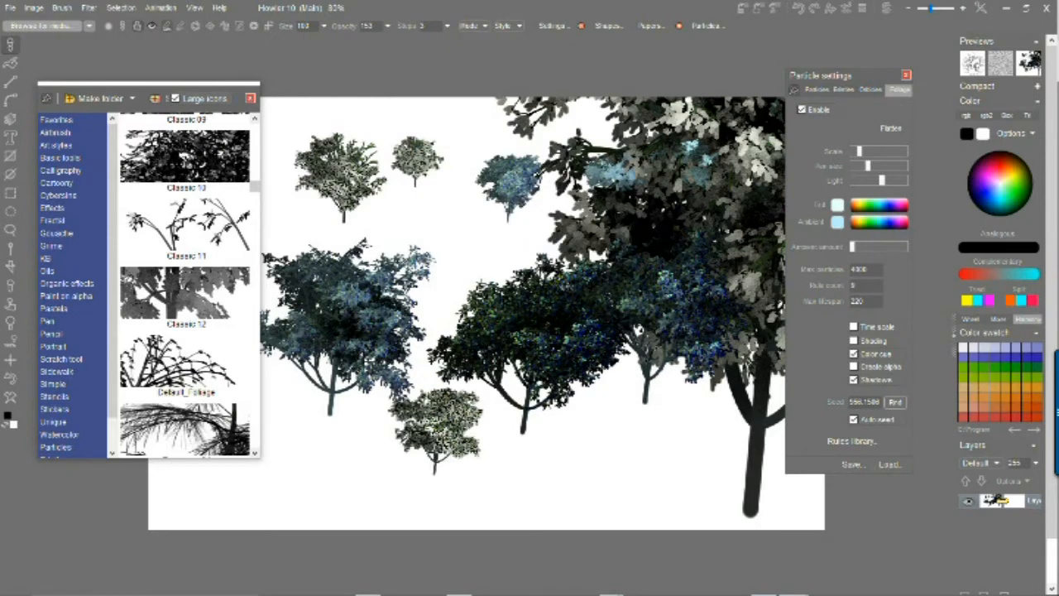
pyautogui.click(448, 278)
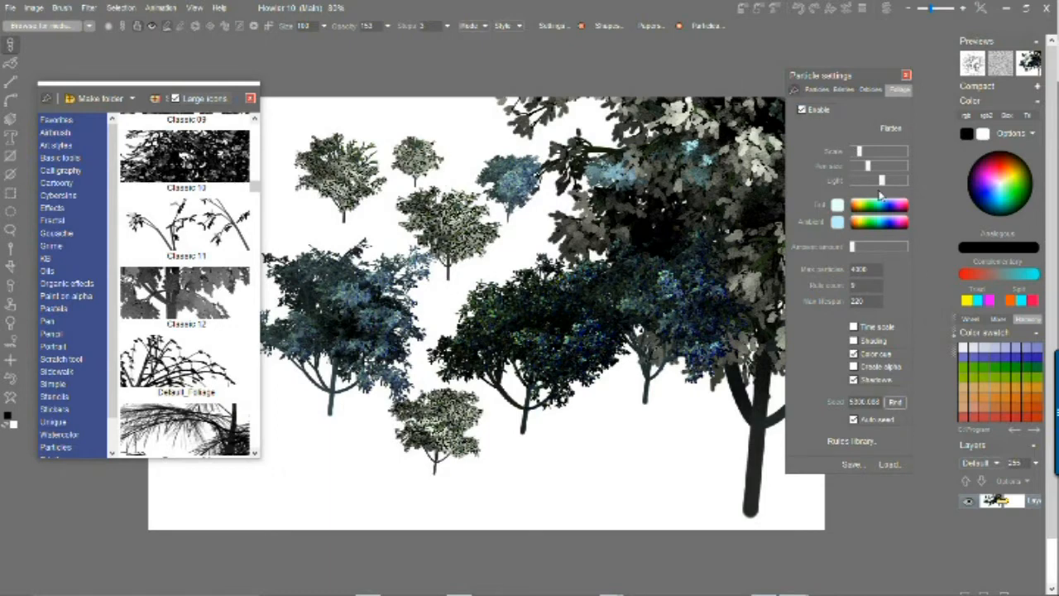
# Clear the canvas, raise the Scale to nearly halfway and paint two trees, the second with the Pen size near minimum
pyautogui.click(12, 399)
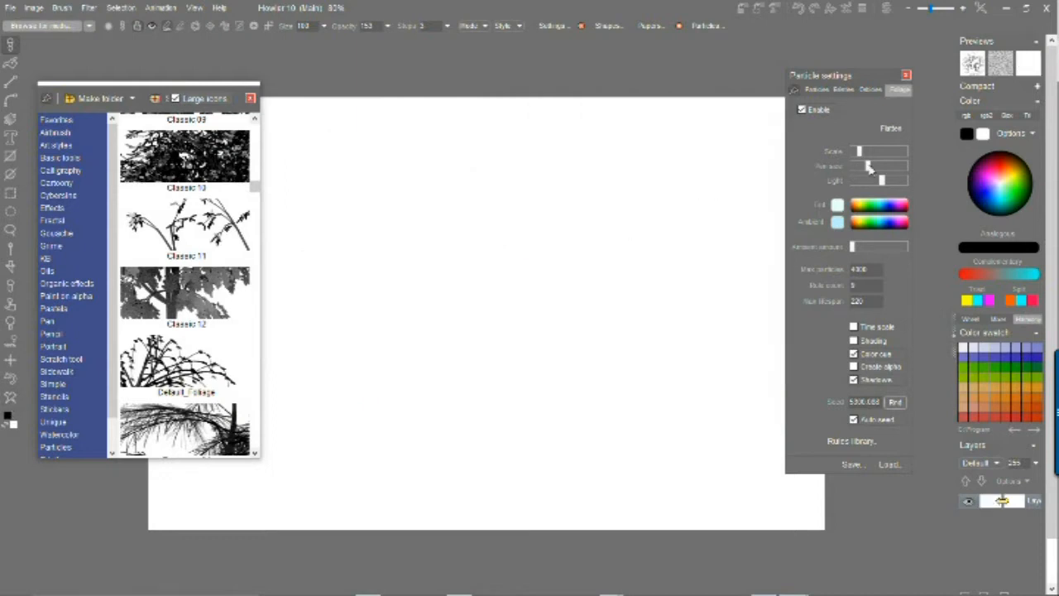
pyautogui.moveTo(858, 152); pyautogui.dragTo(882, 152)
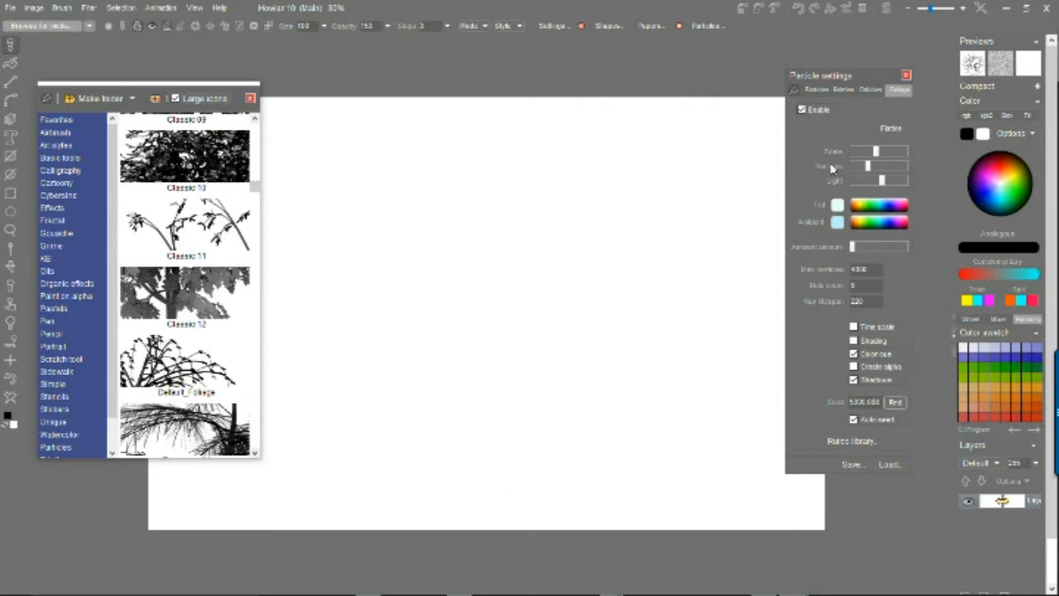
pyautogui.click(366, 493)
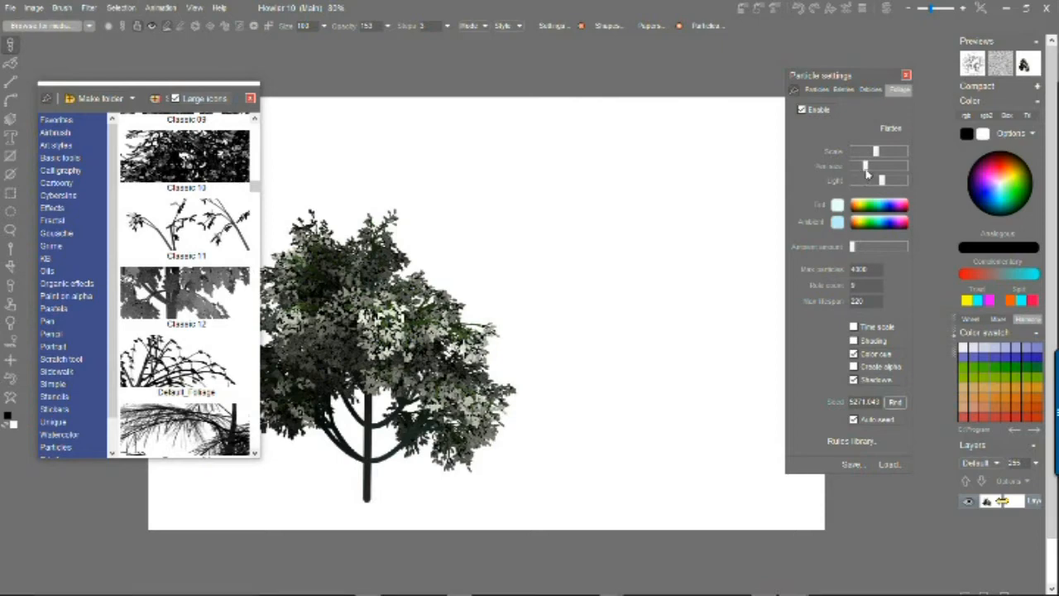
pyautogui.moveTo(867, 168); pyautogui.dragTo(854, 171)
pyautogui.click(638, 375)
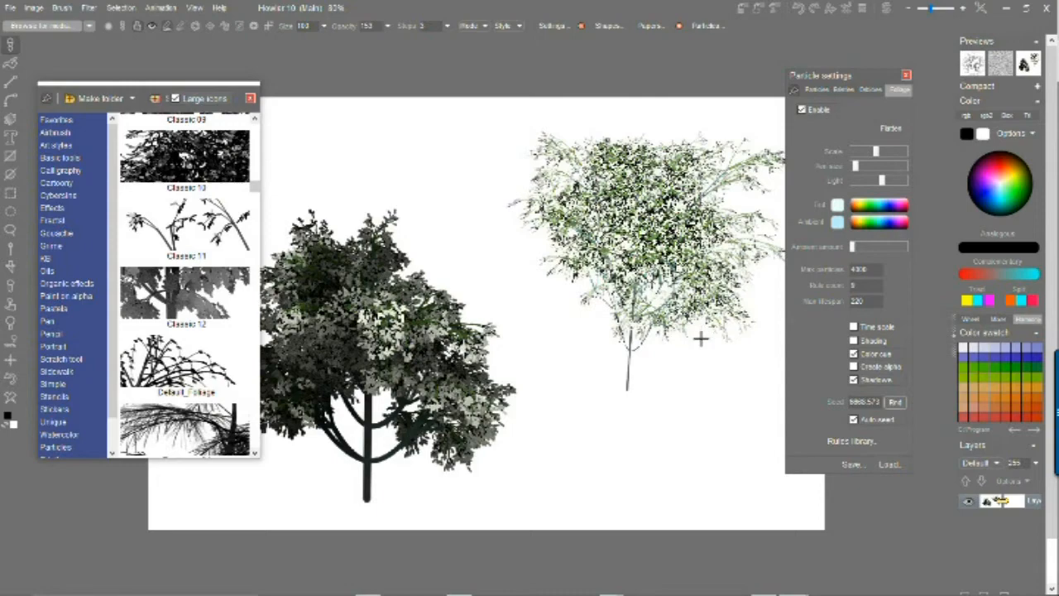
# Examine the trunks, branches and leaves of both trees up close to compare the two Pen size settings
pyautogui.scroll(3, 656, 351)
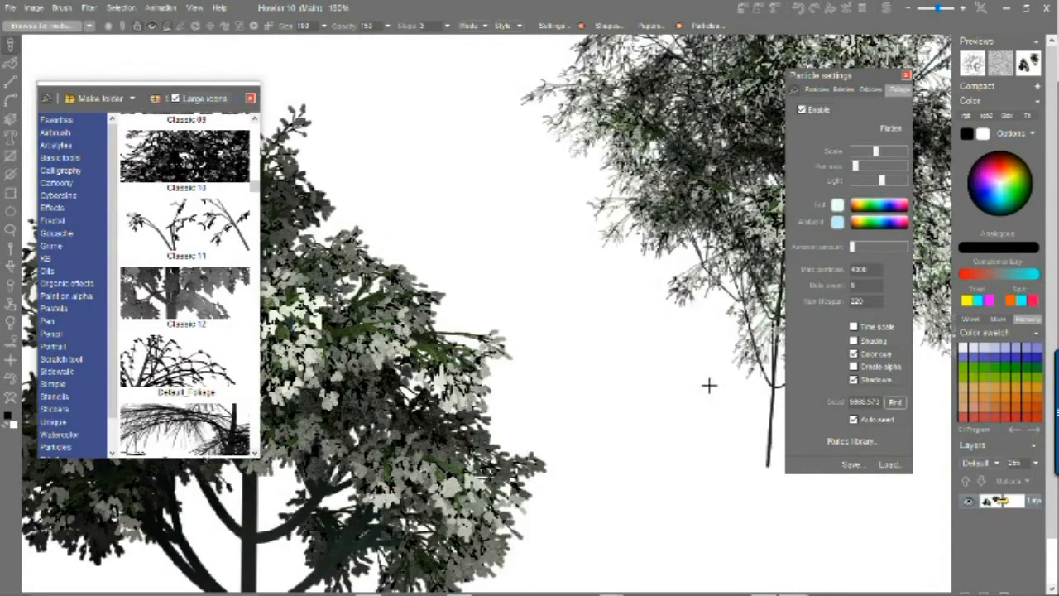
pyautogui.scroll(-2, 602, 332)
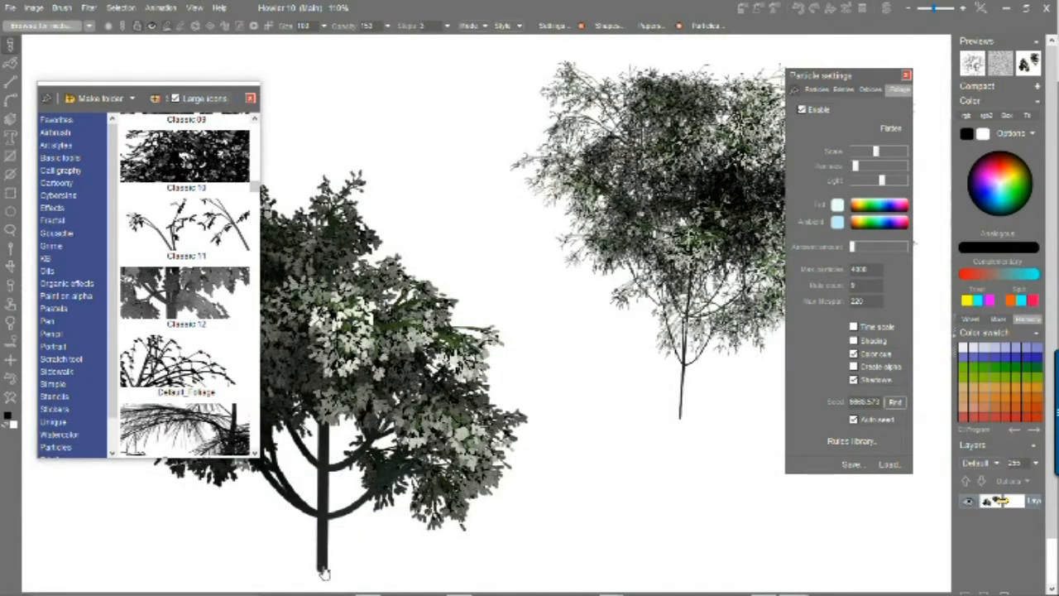
pyautogui.scroll(5, 323, 573)
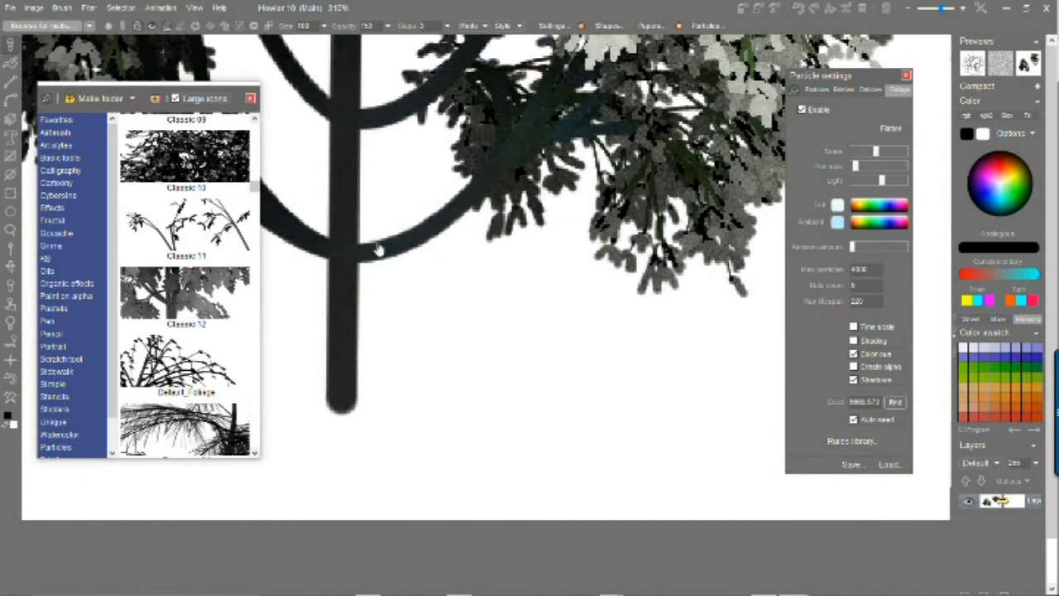
pyautogui.moveTo(479, 176); pyautogui.dragTo(342, 449)
pyautogui.moveTo(605, 275); pyautogui.dragTo(766, 138)
pyautogui.moveTo(700, 207); pyautogui.dragTo(390, 355)
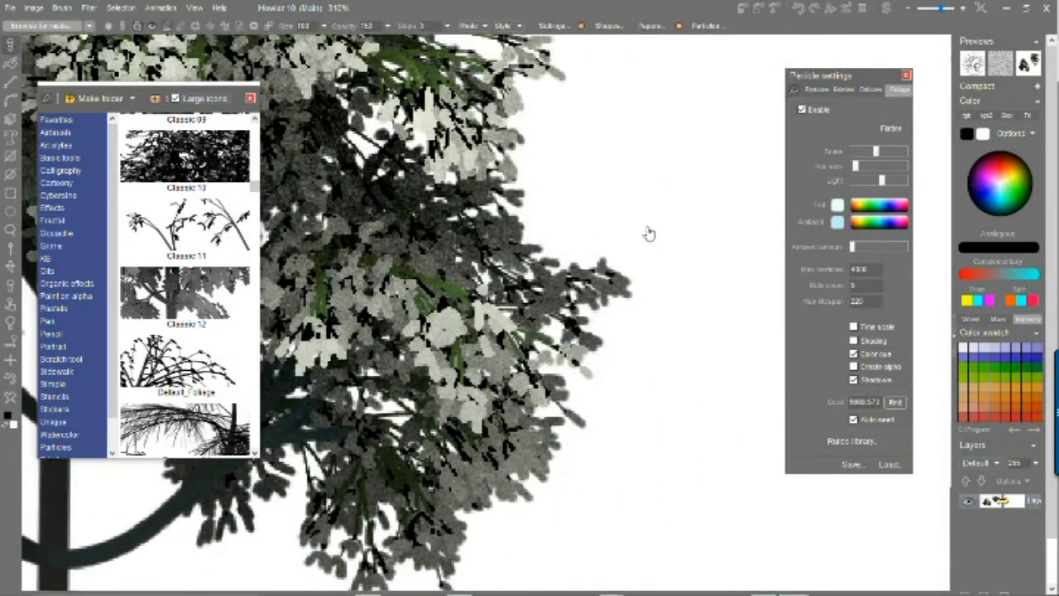
pyautogui.moveTo(650, 232); pyautogui.dragTo(310, 425)
pyautogui.moveTo(696, 324); pyautogui.dragTo(558, 364)
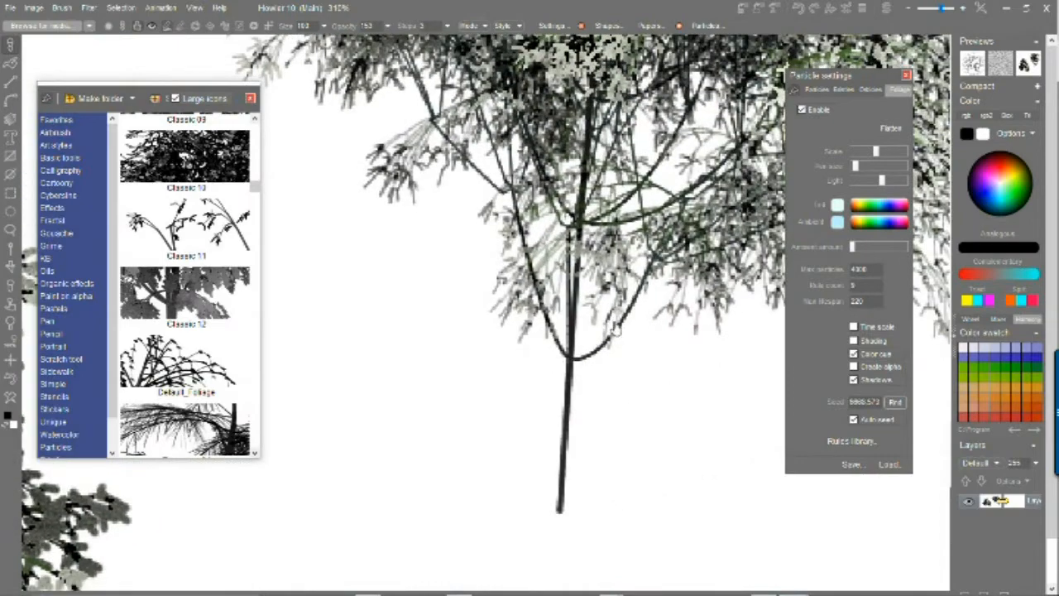
pyautogui.moveTo(615, 329); pyautogui.dragTo(707, 177)
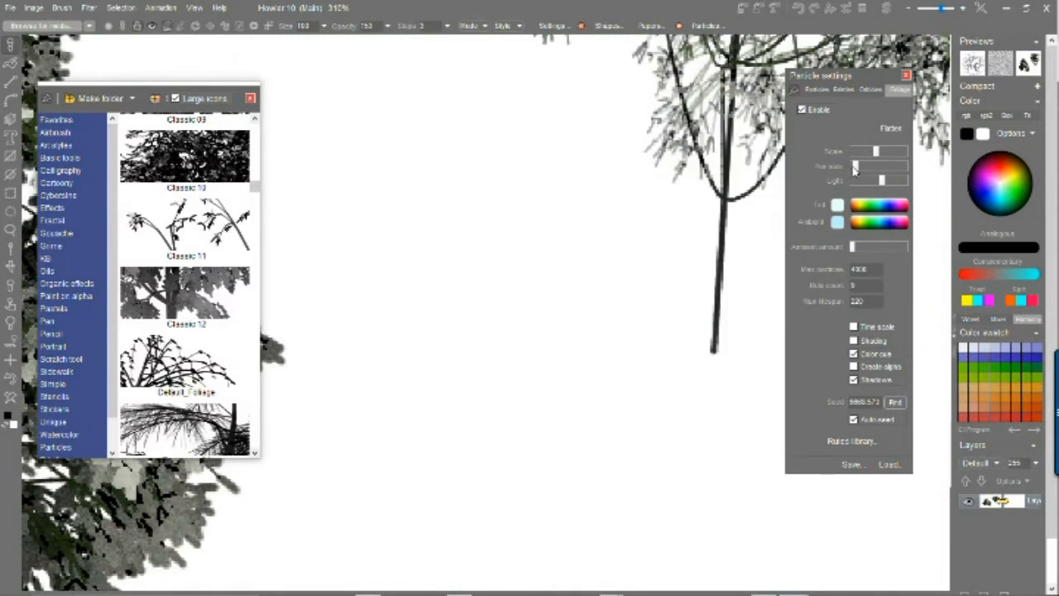
# Set the Pen size to minimum and paint a third tree between the two existing ones for comparison
pyautogui.moveTo(482, 428); pyautogui.dragTo(660, 166)
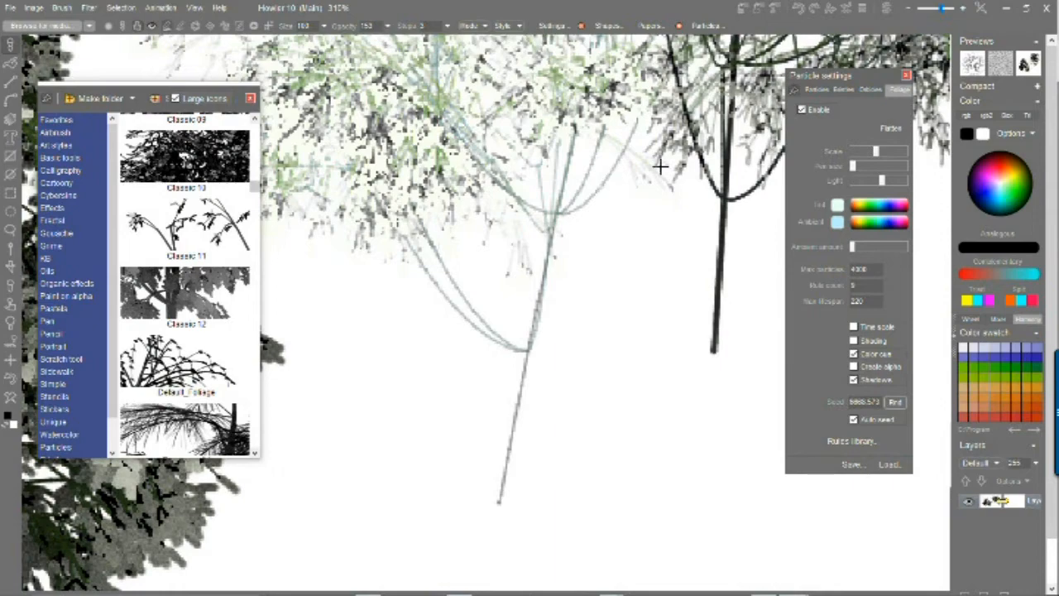
pyautogui.scroll(-3, 637, 273)
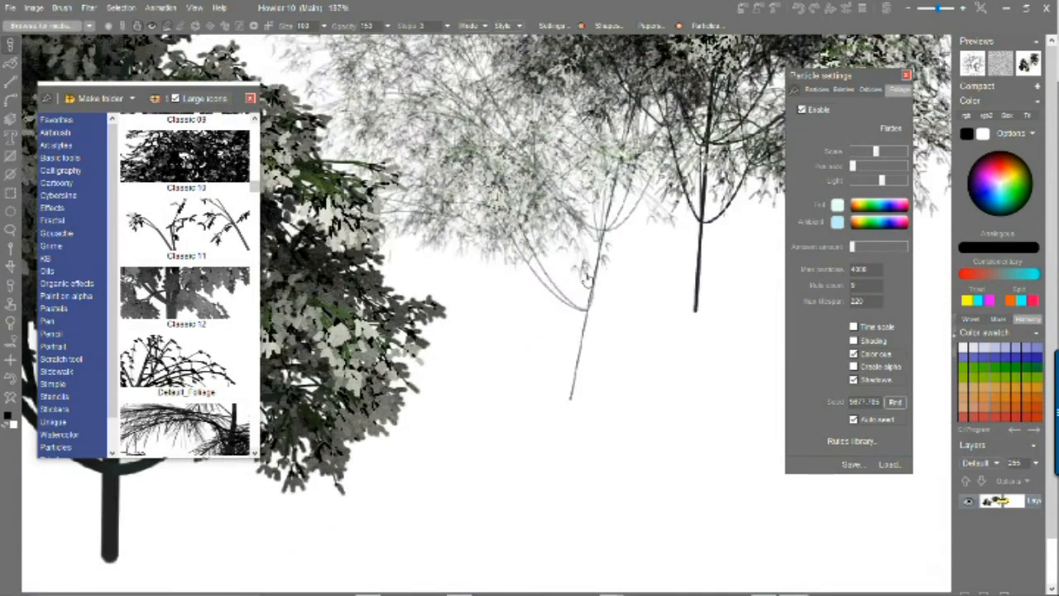
pyautogui.scroll(-1, 585, 281)
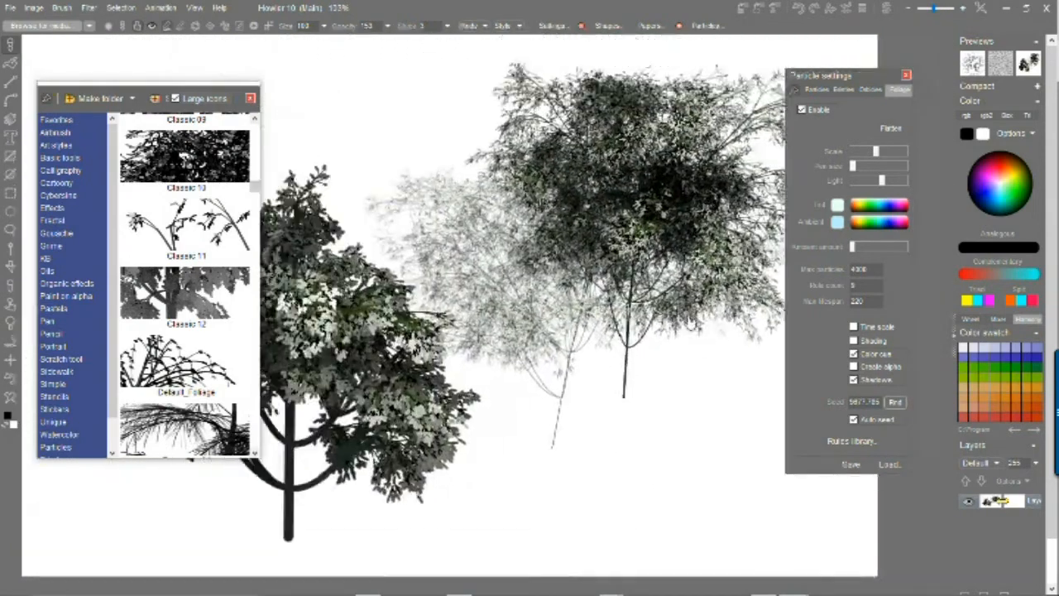
pyautogui.moveTo(585, 281); pyautogui.dragTo(644, 225)
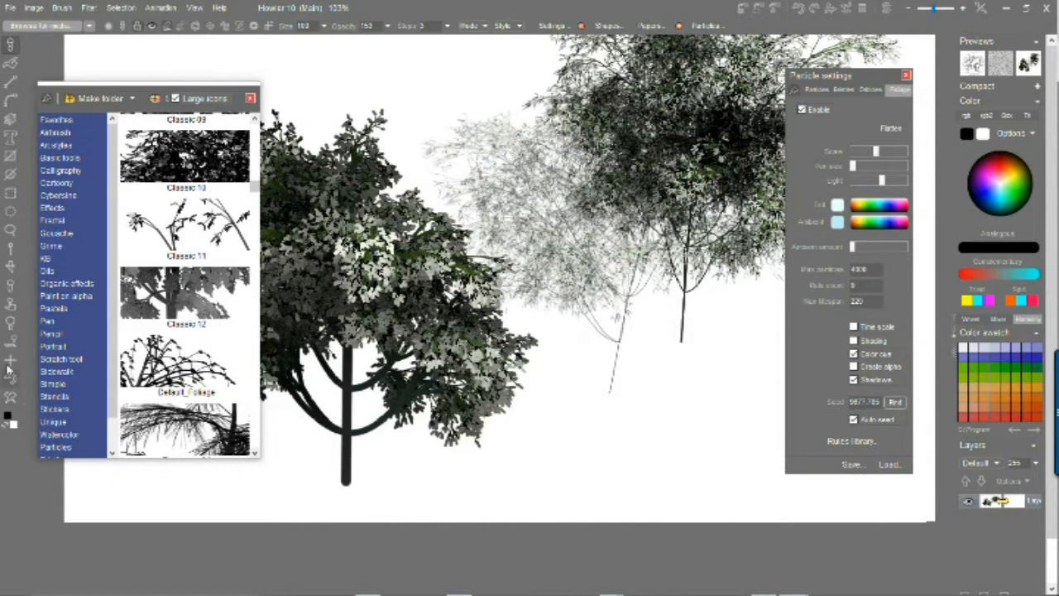
# Clear the canvas, paint a tree at minimum Pen size and another beside it with the Pen size raised slightly
pyautogui.click(10, 397)
pyautogui.click(487, 482)
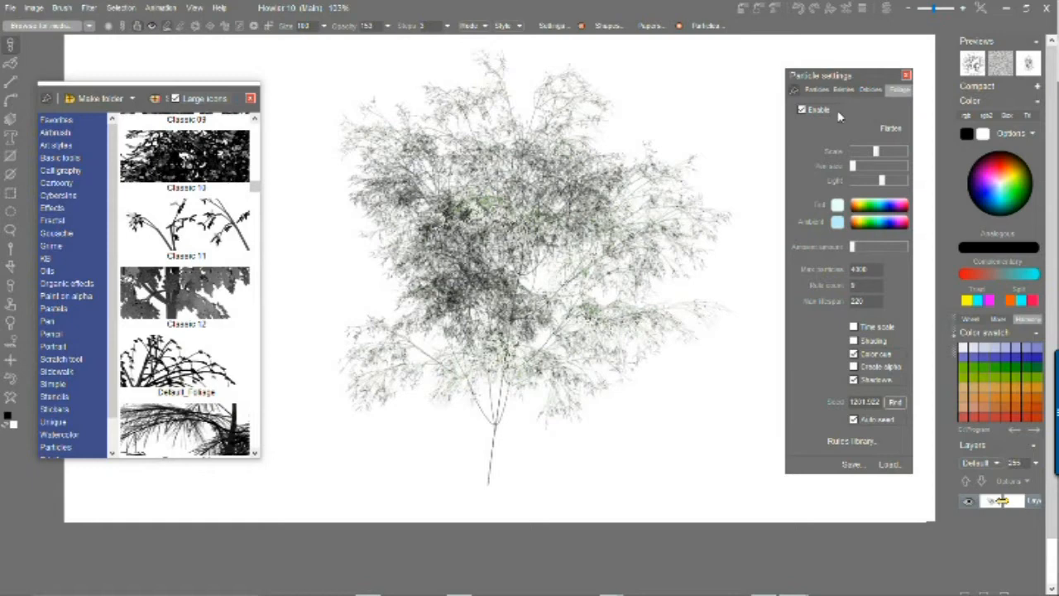
pyautogui.click(862, 166)
pyautogui.click(686, 473)
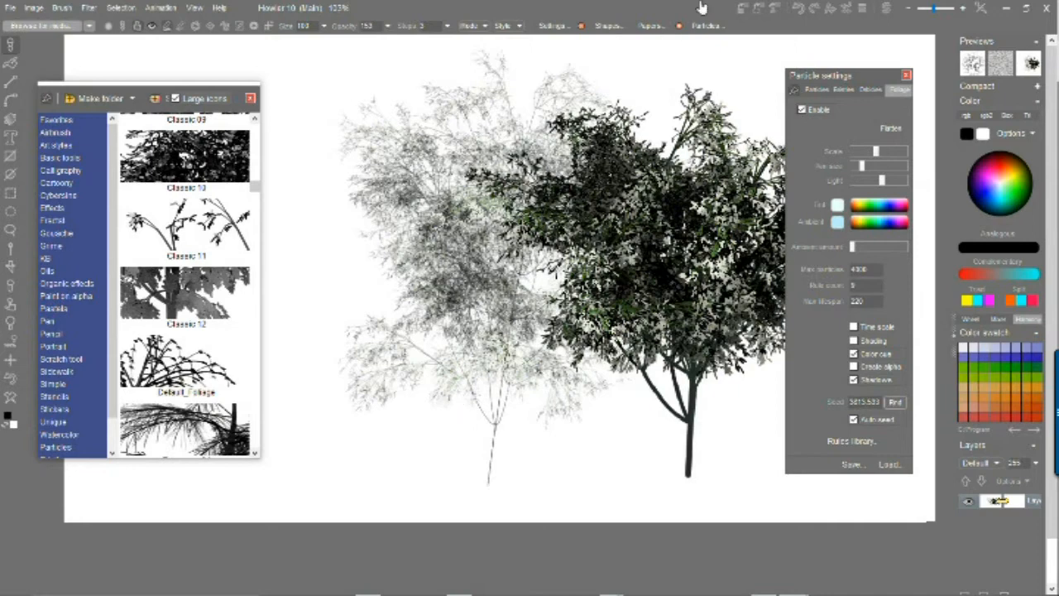
# Paint a small tree at low Scale at the canvas's lower left and a large one at about 80% Scale between the existing trees
pyautogui.click(858, 157)
pyautogui.moveTo(324, 491); pyautogui.dragTo(319, 184)
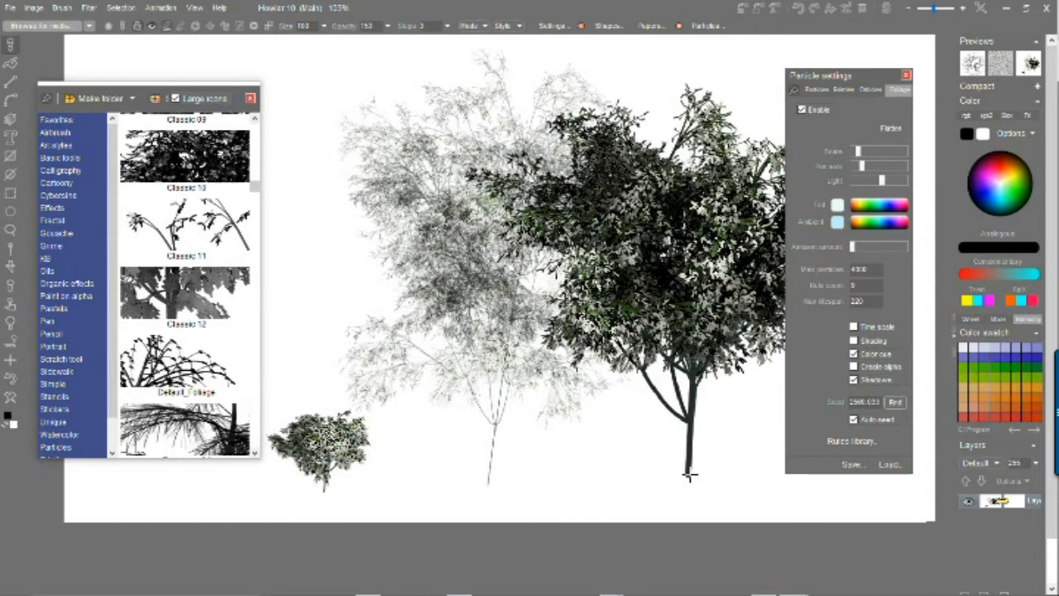
pyautogui.click(896, 153)
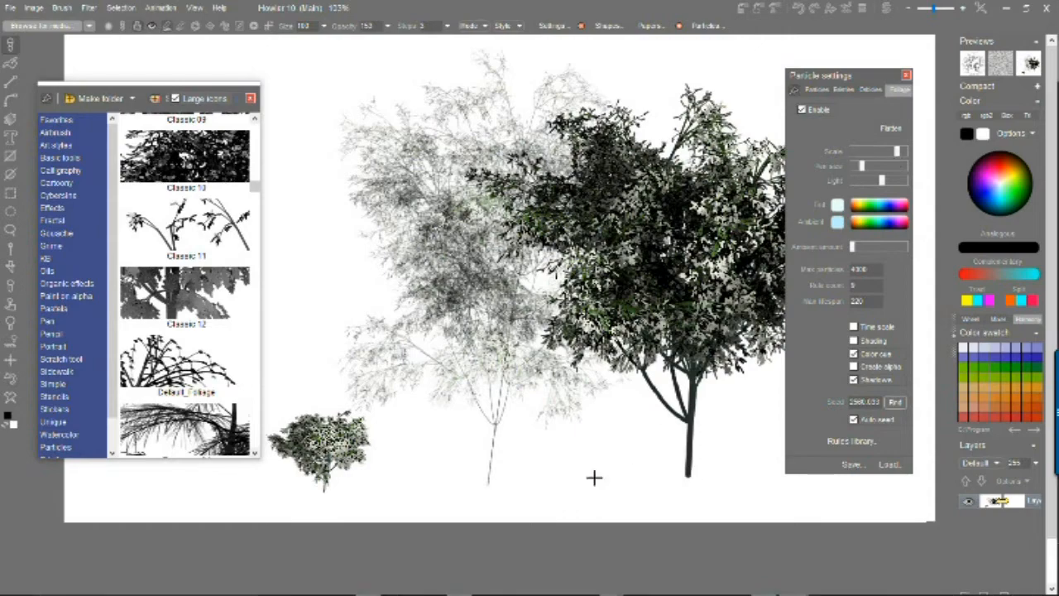
pyautogui.click(566, 487)
pyautogui.click(567, 497)
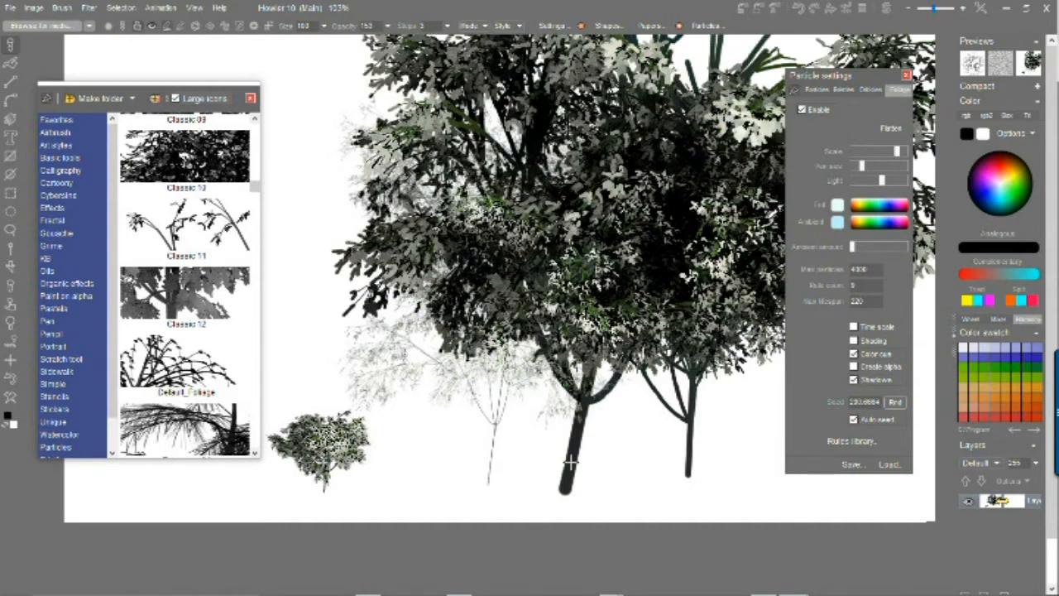
pyautogui.scroll(5, 573, 490)
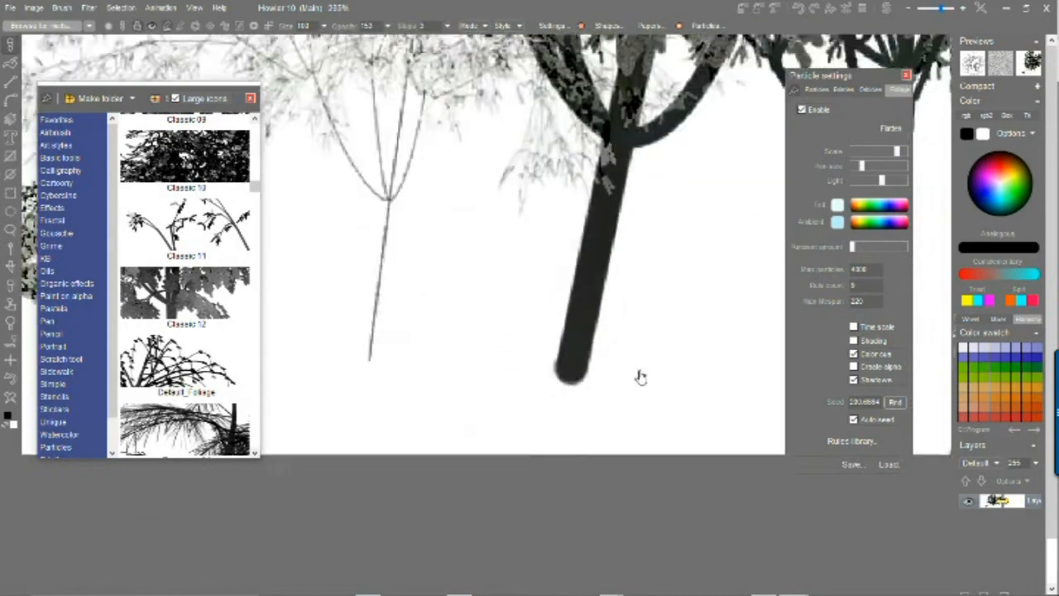
# Paint another large tree at high Scale near the canvas's lower left, beside the small tree
pyautogui.moveTo(344, 244); pyautogui.dragTo(777, 304)
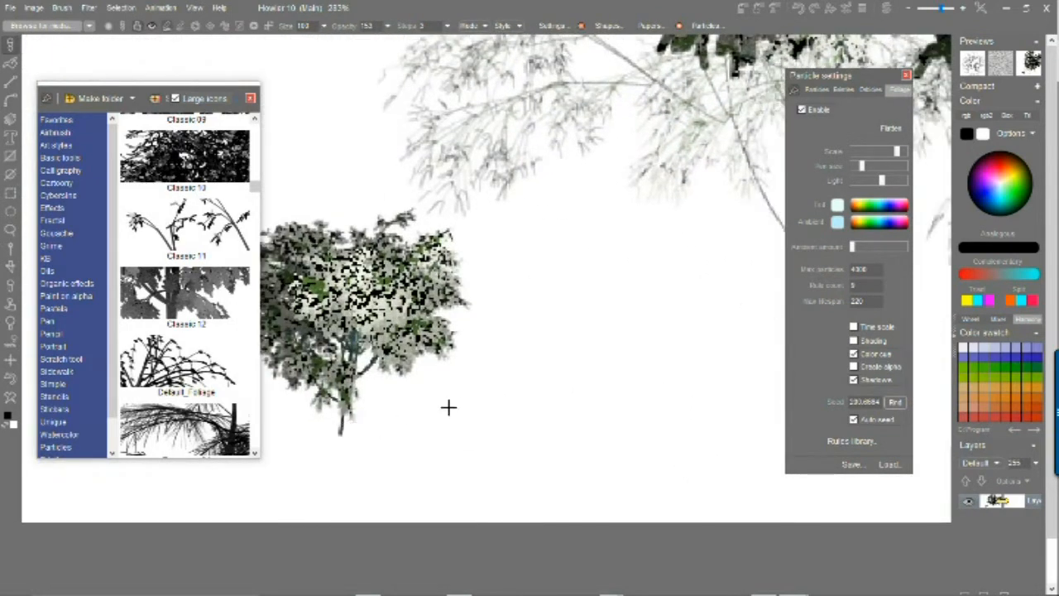
pyautogui.scroll(-5, 749, 348)
pyautogui.scroll(-1, 526, 380)
pyautogui.moveTo(718, 332); pyautogui.dragTo(668, 478)
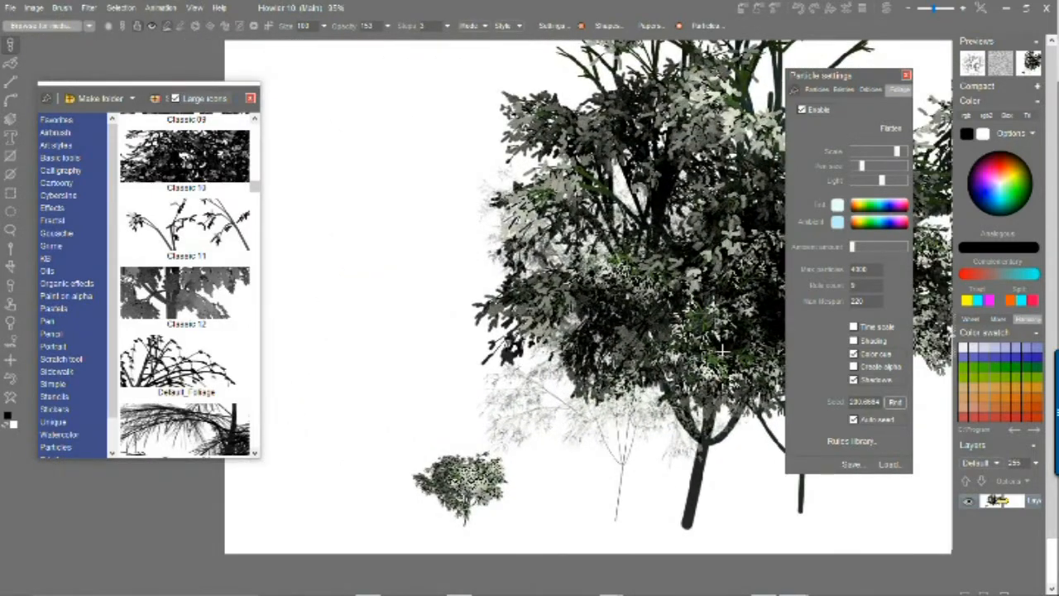
pyautogui.click(338, 487)
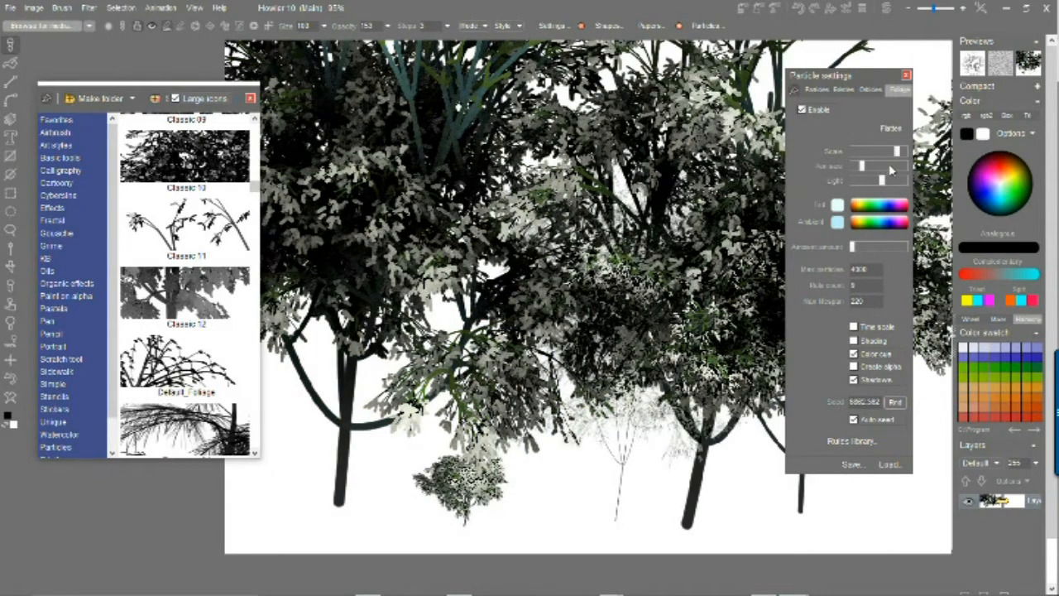
# Lower the Scale and paint a small tree, then raise the Pen size to about 70% and paint another for comparison
pyautogui.click(861, 152)
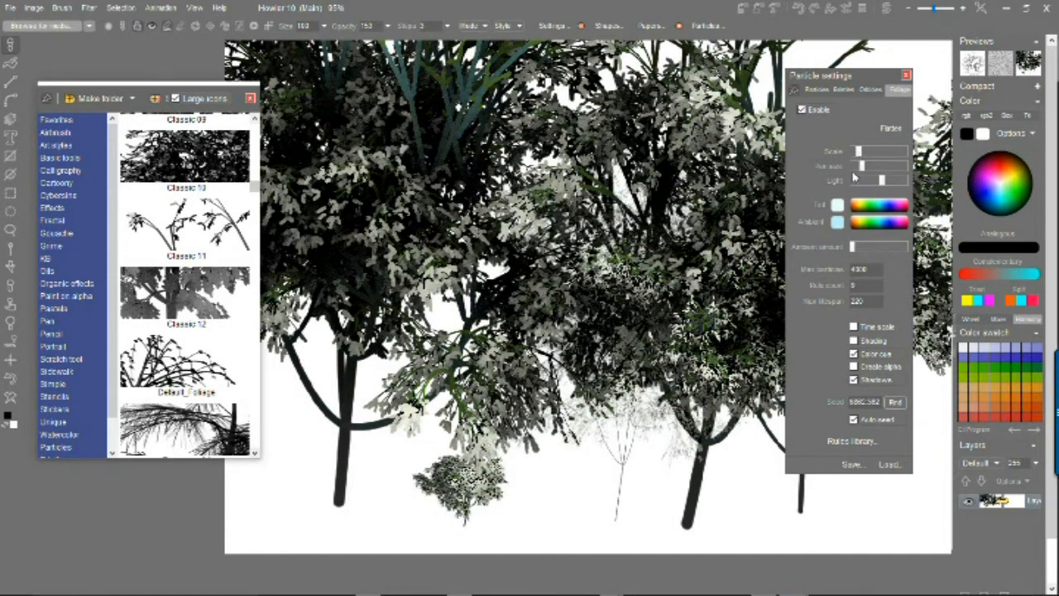
pyautogui.click(598, 516)
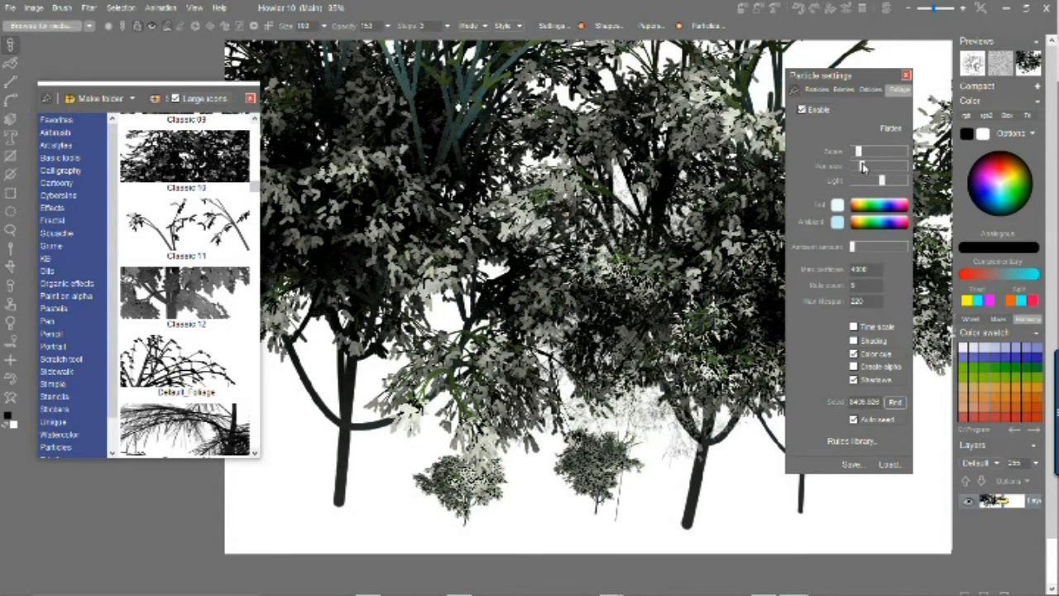
pyautogui.click(891, 166)
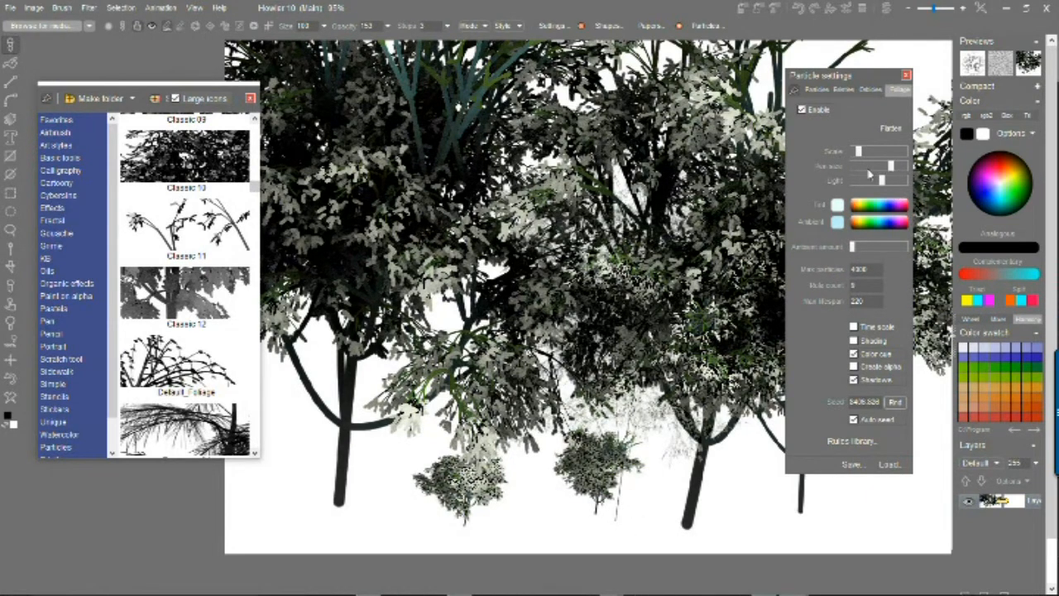
pyautogui.click(387, 508)
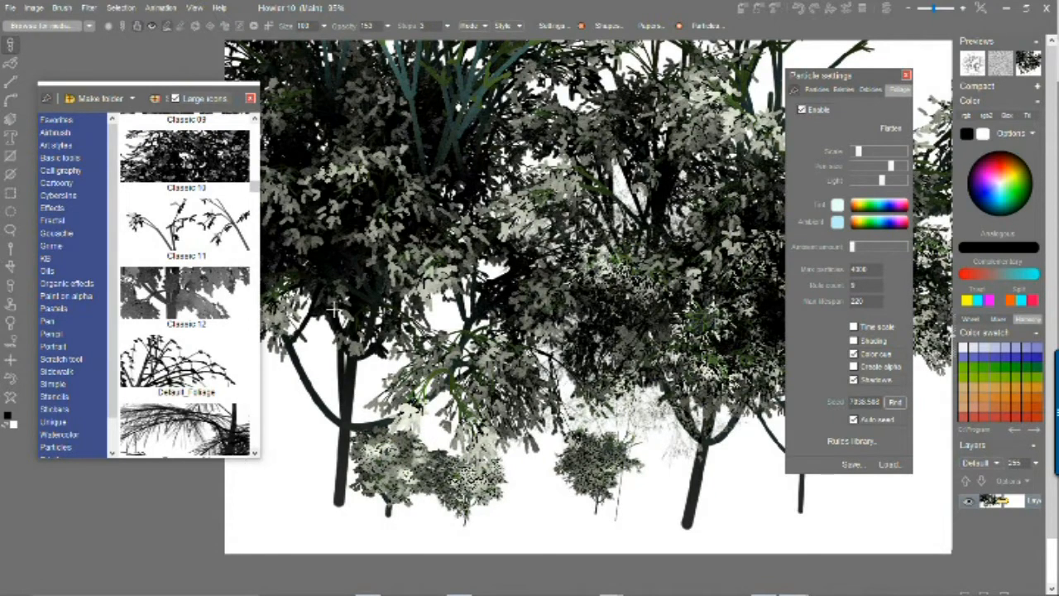
# Raise the Pen size to near maximum, clear the canvas, and paint a small tree on its left side
pyautogui.click(903, 167)
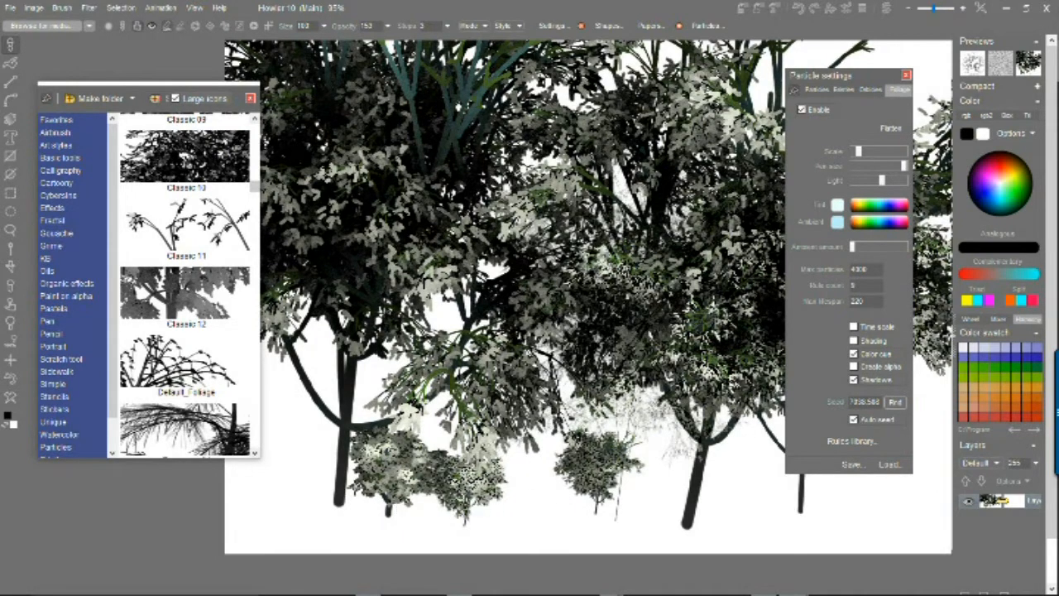
pyautogui.click(12, 399)
pyautogui.moveTo(348, 394)
pyautogui.mouseDown()
pyautogui.moveTo(351, 333)
pyautogui.moveTo(405, 204)
pyautogui.mouseUp()
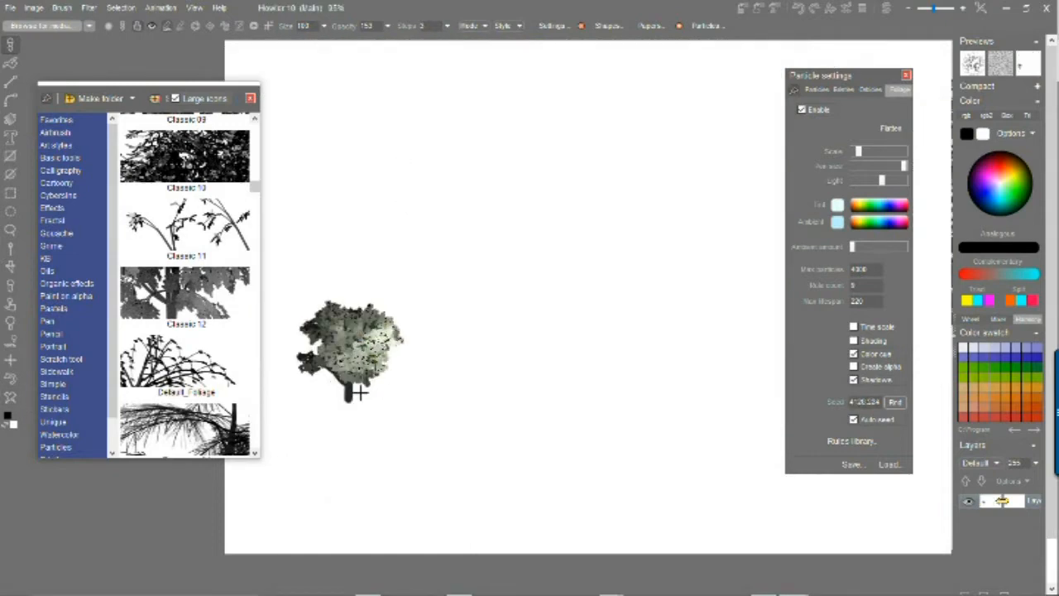
# Paint a small tree with the Pen size near minimum, then a larger one beside it with the Scale raised slightly
pyautogui.moveTo(885, 172); pyautogui.dragTo(862, 170)
pyautogui.click(469, 398)
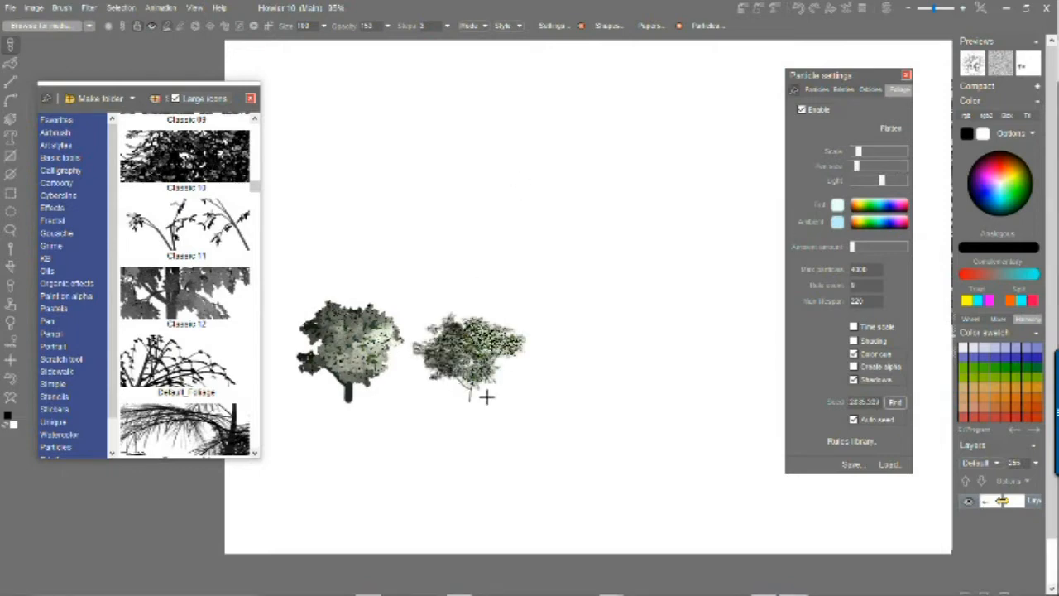
pyautogui.click(866, 152)
pyautogui.click(563, 426)
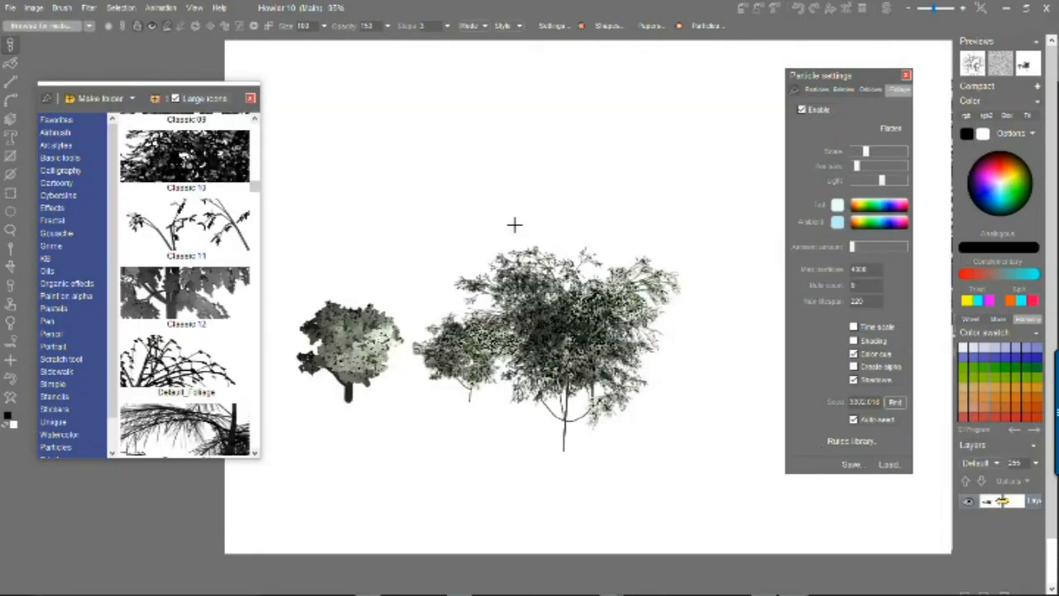
# Switch to Firefox and copy the snowy mountain scene image to the clipboard
pyautogui.hotkey('alt', 'Tab')
pyautogui.click(673, 182)
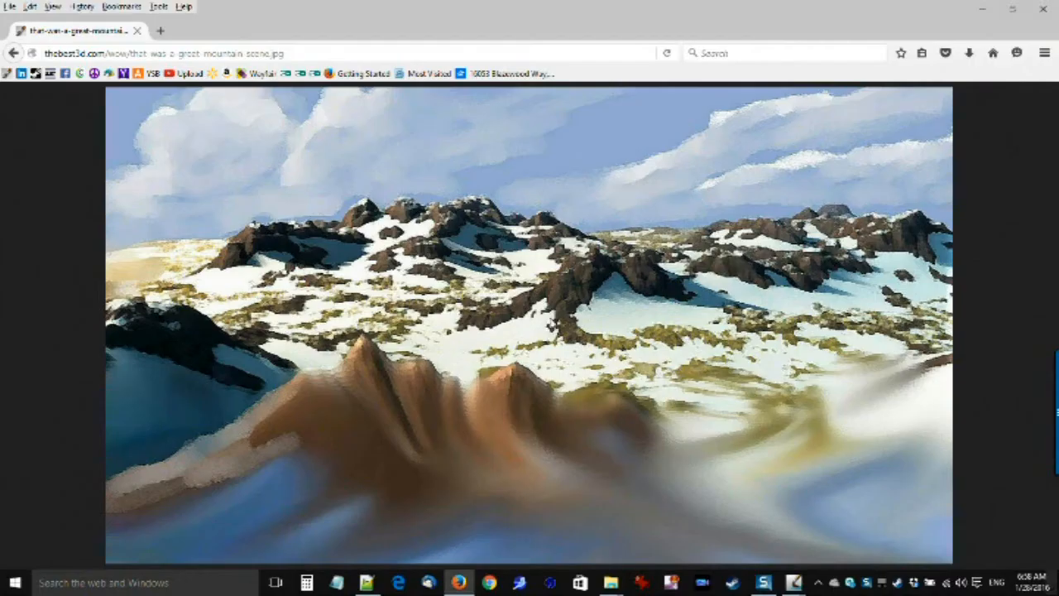
pyautogui.rightClick(514, 212)
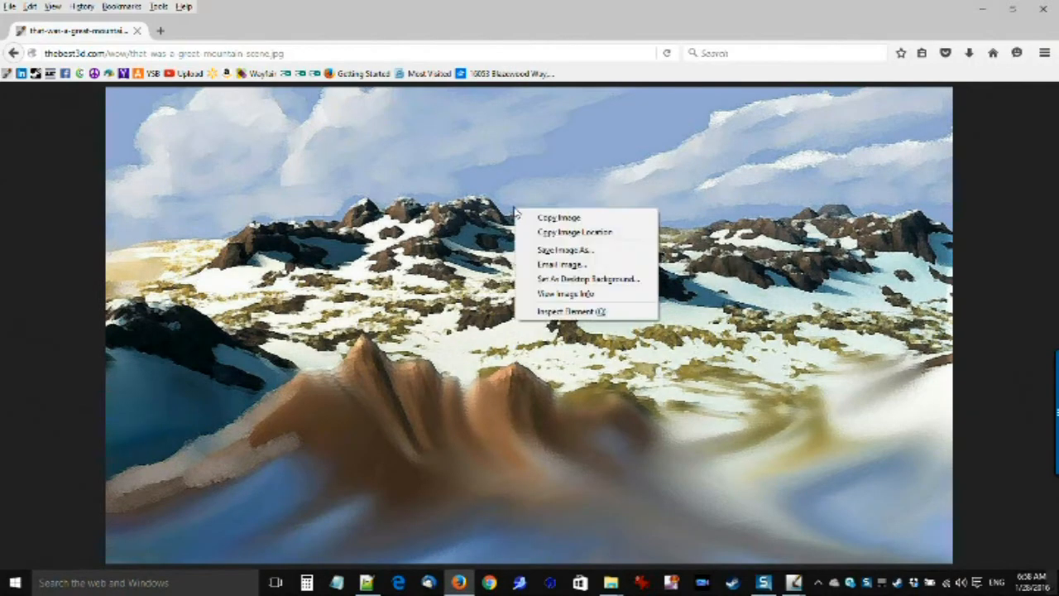
pyautogui.click(558, 217)
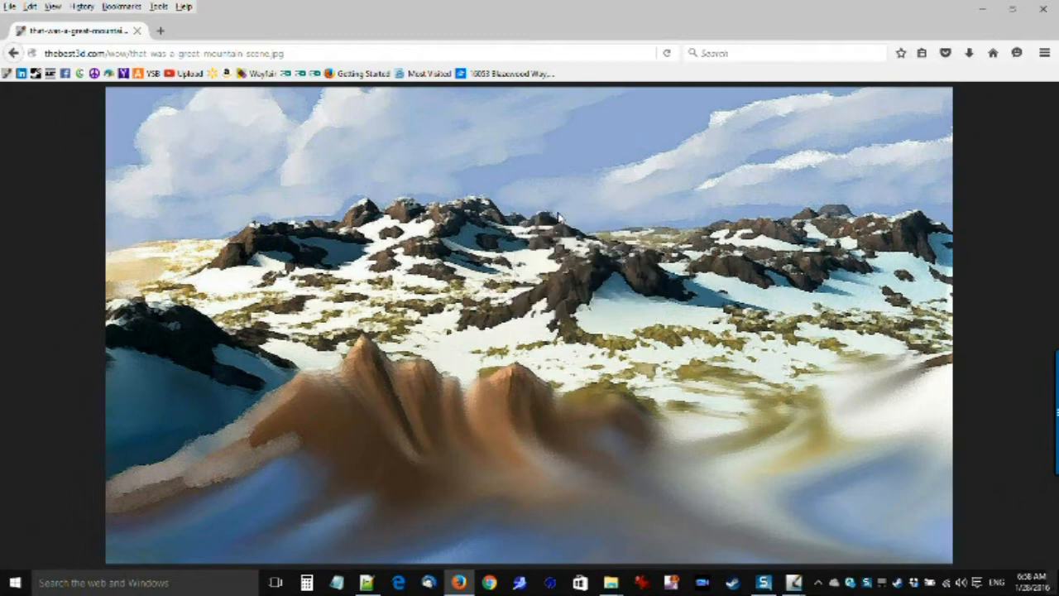
# Return to Howler 10 and paste the clipboard's mountain scene as a stored image
pyautogui.hotkey('alt', 'Tab')
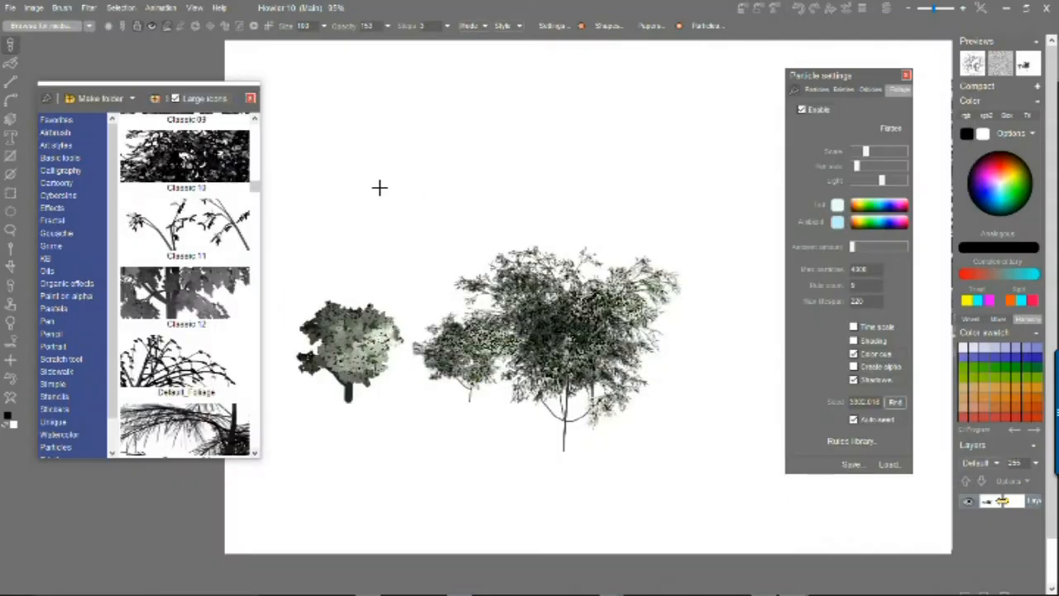
pyautogui.click(31, 9)
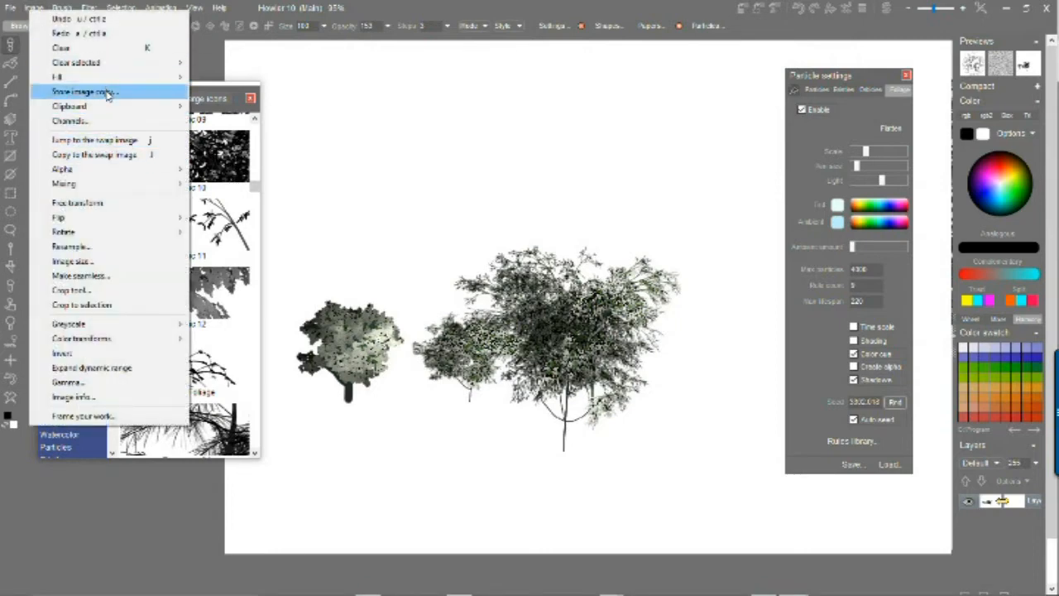
pyautogui.moveTo(116, 105)
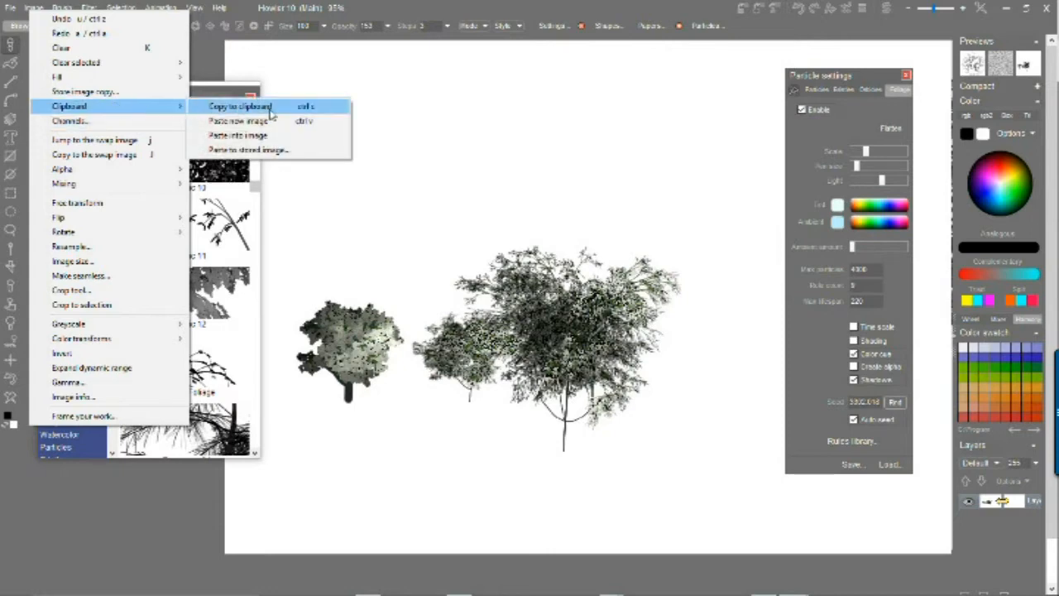
pyautogui.click(273, 150)
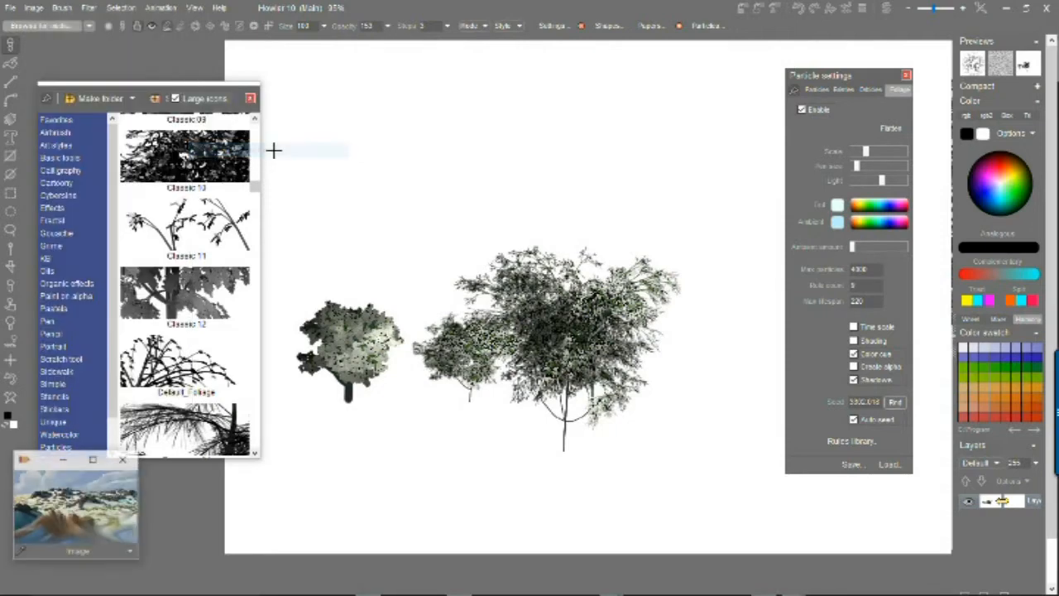
# Move and enlarge the stored image's window, and sample a blue from it as the primary color
pyautogui.moveTo(41, 463)
pyautogui.mouseDown()
pyautogui.moveTo(306, 111)
pyautogui.moveTo(272, 47)
pyautogui.moveTo(300, 60)
pyautogui.moveTo(99, 60)
pyautogui.mouseUp()
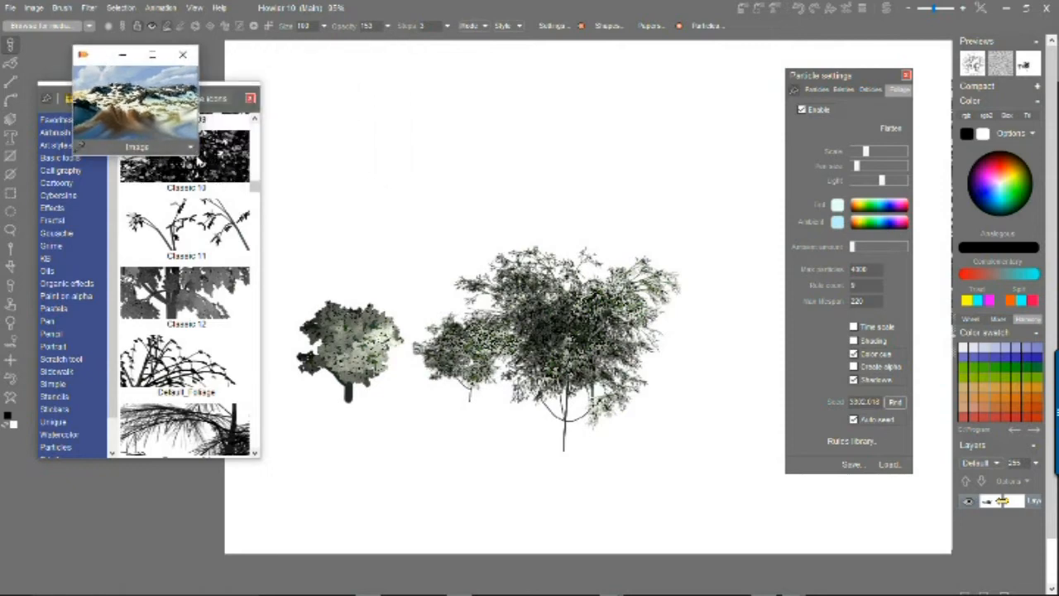
pyautogui.moveTo(198, 155); pyautogui.dragTo(324, 247)
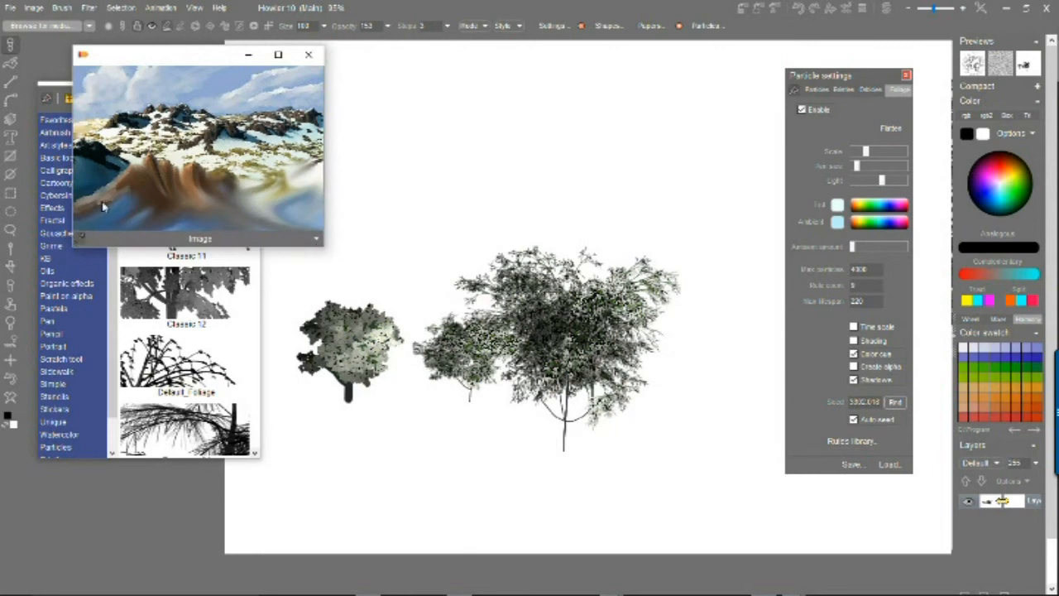
pyautogui.moveTo(234, 112); pyautogui.dragTo(171, 193)
pyautogui.moveTo(208, 61); pyautogui.dragTo(160, 112)
# Close the brush library and place the stored image's window in the space it occupied
pyautogui.moveTo(184, 83); pyautogui.dragTo(313, 193)
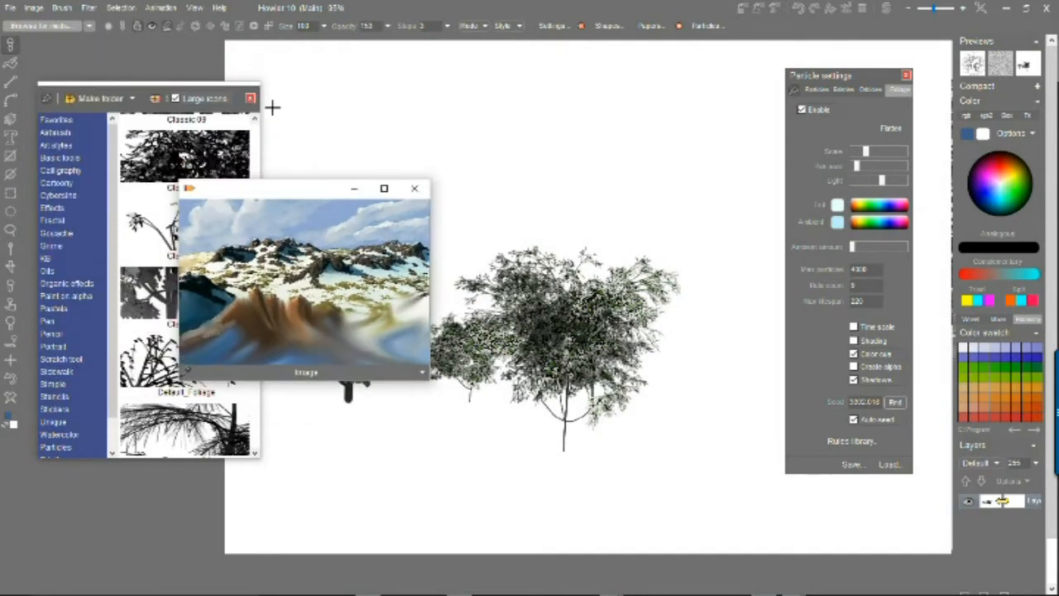
pyautogui.click(251, 98)
pyautogui.moveTo(295, 189); pyautogui.dragTo(149, 79)
# Replace the canvas with the stored mountain scene as a new image and clear the selection
pyautogui.click(417, 285)
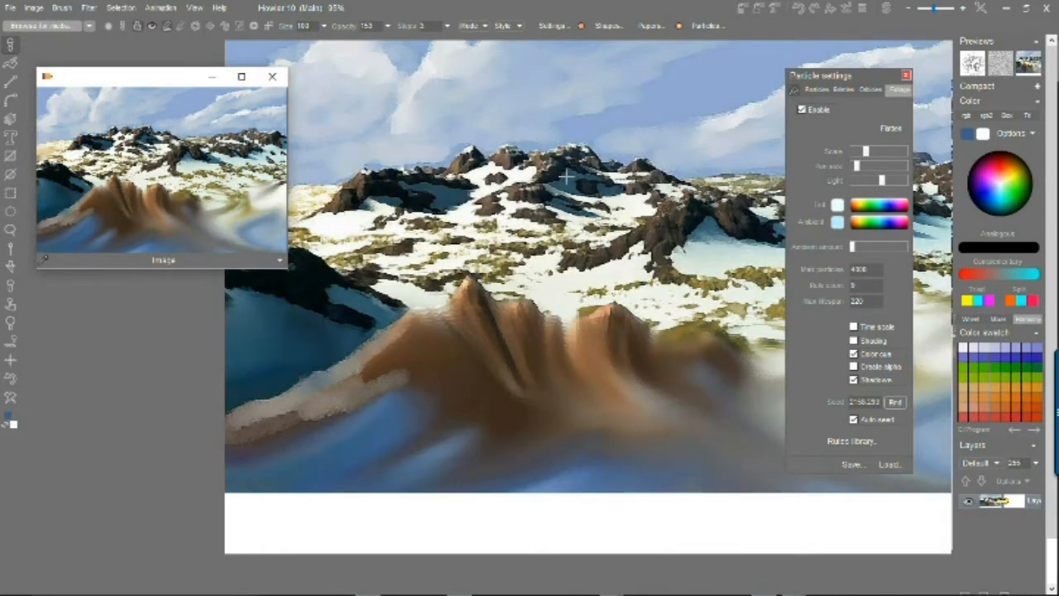
pyautogui.click(281, 264)
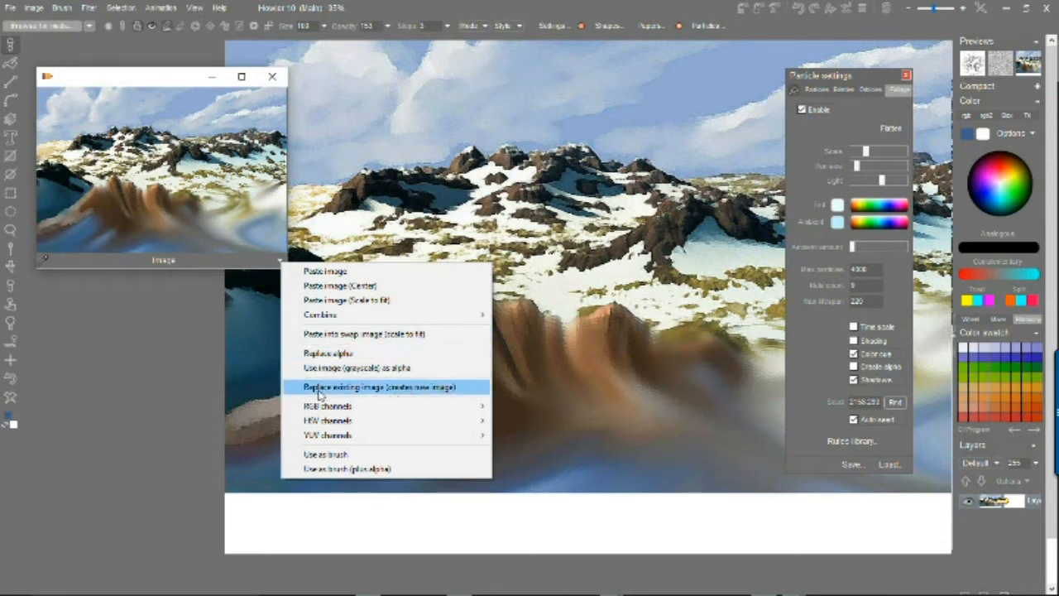
pyautogui.click(447, 387)
pyautogui.click(506, 333)
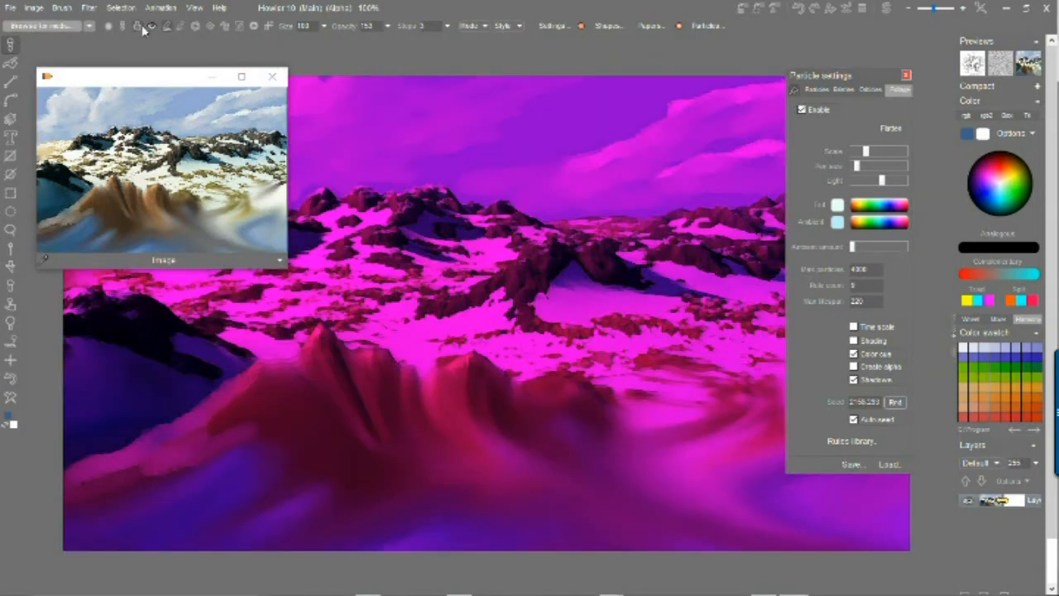
pyautogui.click(121, 8)
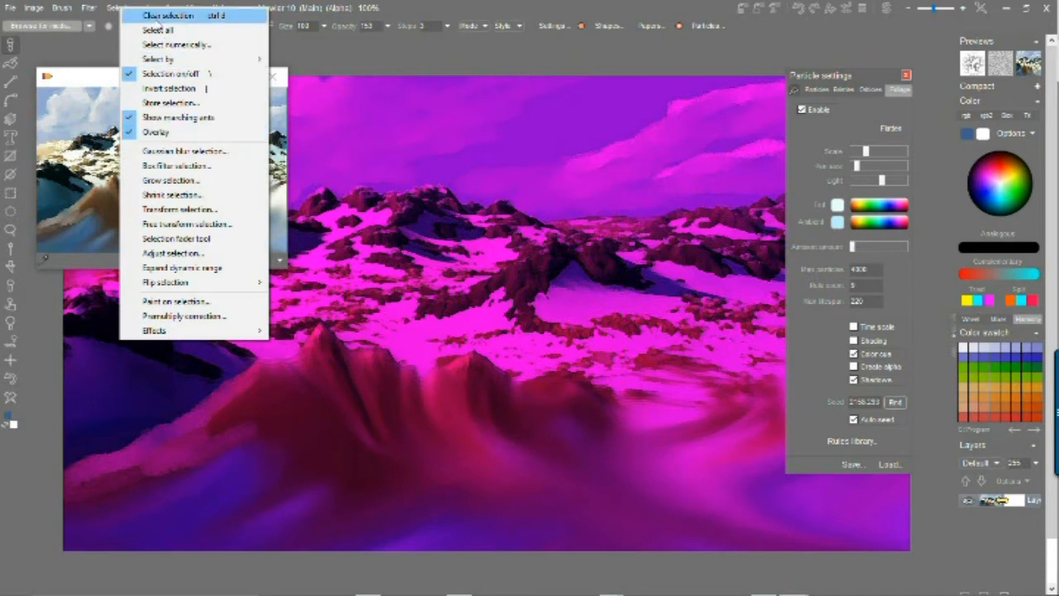
pyautogui.click(162, 15)
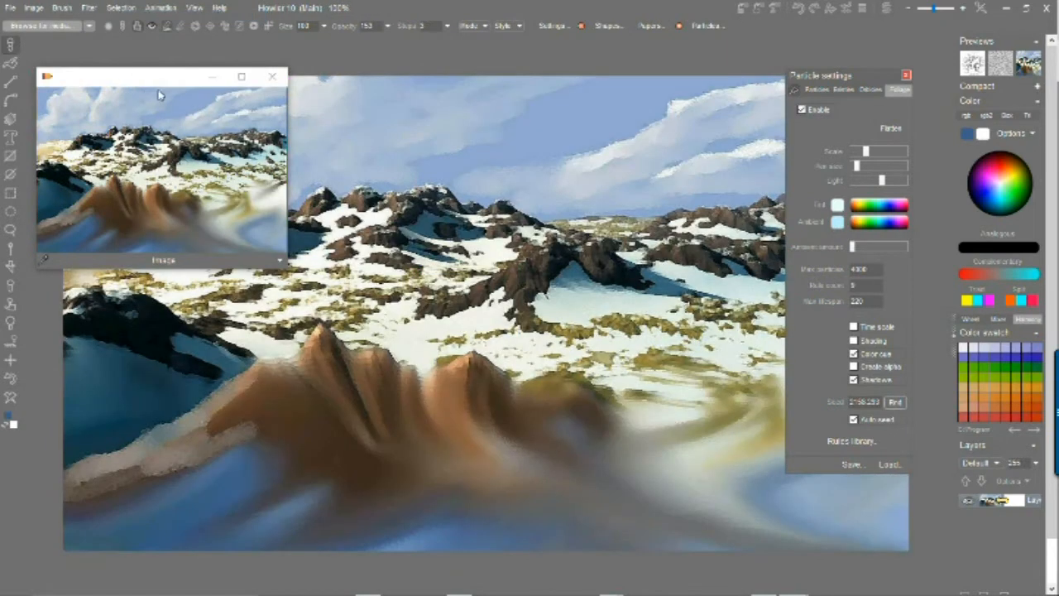
# Shrink the stored image's window and move it and the Particle settings away from the scene
pyautogui.moveTo(163, 83); pyautogui.dragTo(152, 59)
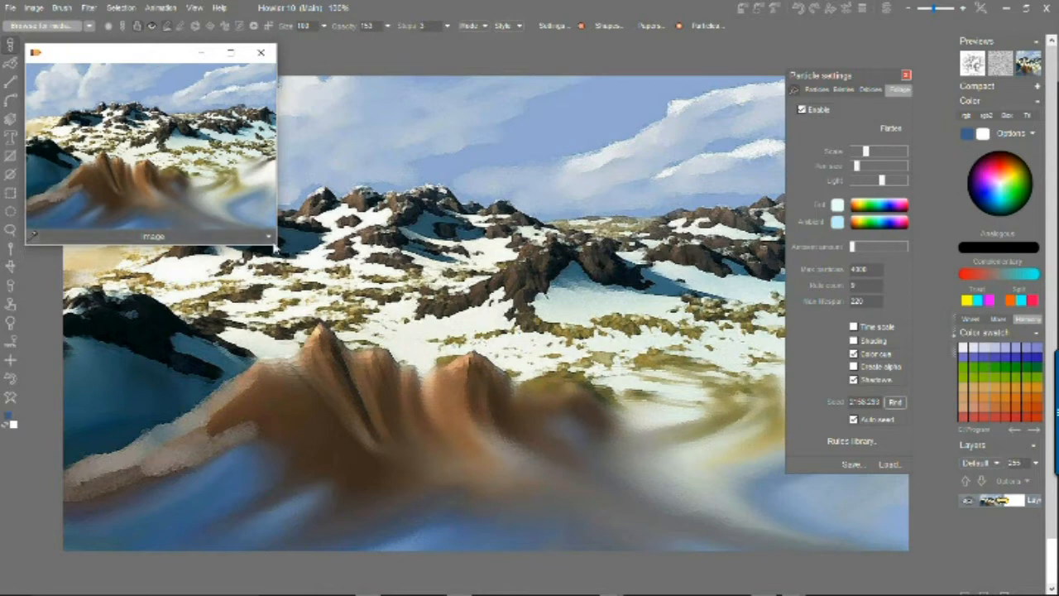
pyautogui.moveTo(275, 242); pyautogui.dragTo(217, 206)
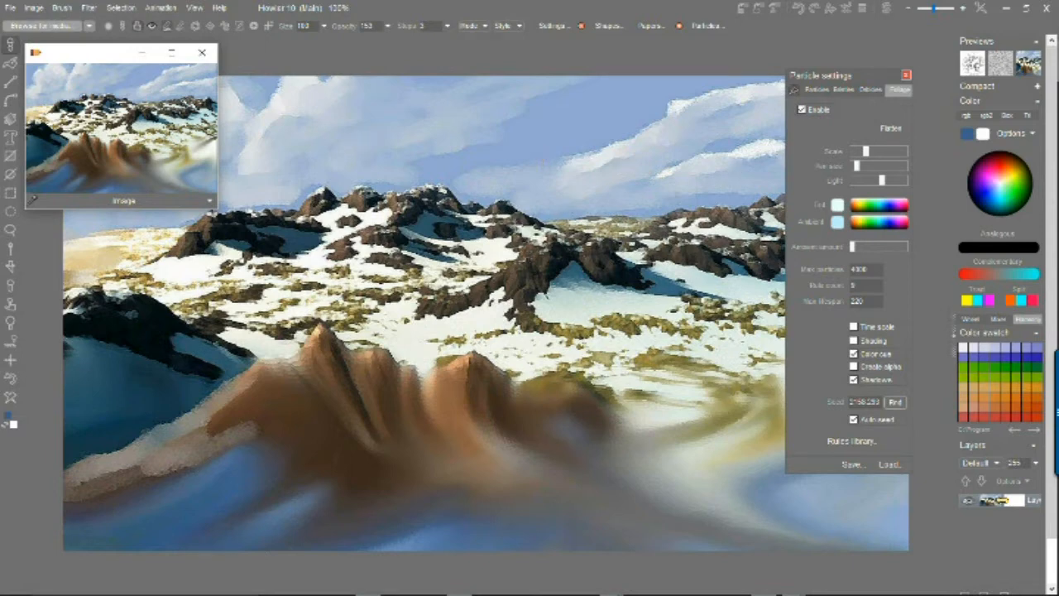
pyautogui.moveTo(876, 86); pyautogui.dragTo(839, 58)
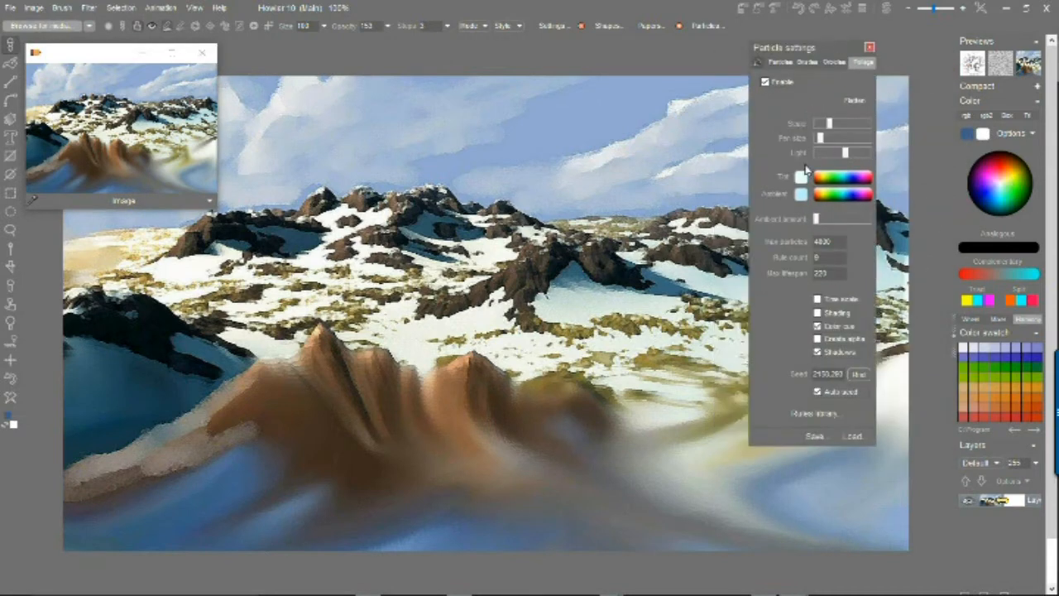
# Set Scale and Pen size to low values and paint a small tree on the mountain ridge against the sky
pyautogui.moveTo(821, 130); pyautogui.dragTo(823, 126)
pyautogui.moveTo(822, 145); pyautogui.dragTo(820, 146)
pyautogui.moveTo(560, 201); pyautogui.dragTo(578, 303)
pyautogui.moveTo(518, 326); pyautogui.dragTo(512, 298)
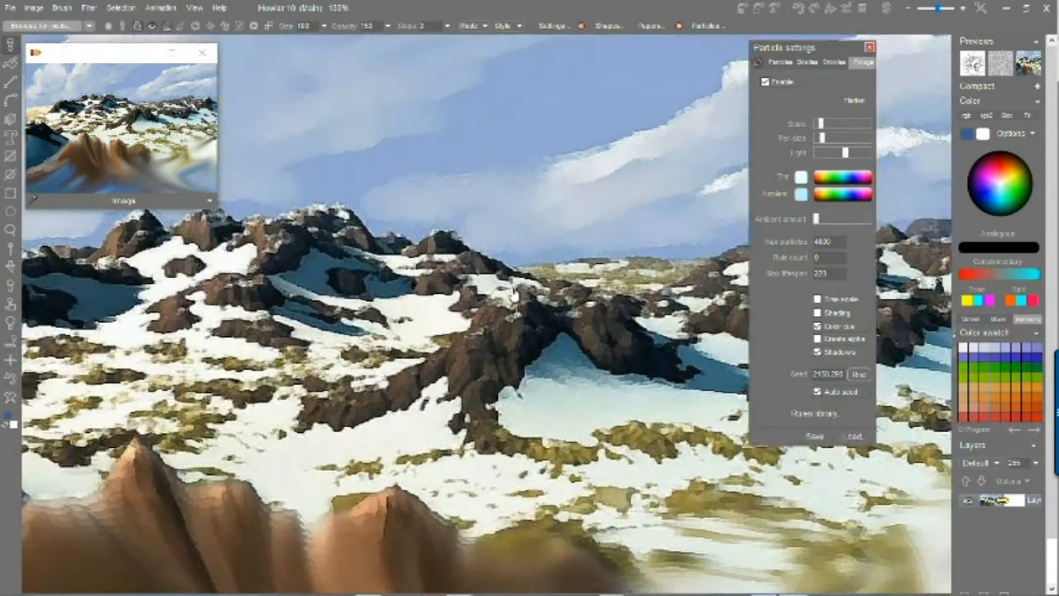
pyautogui.click(517, 275)
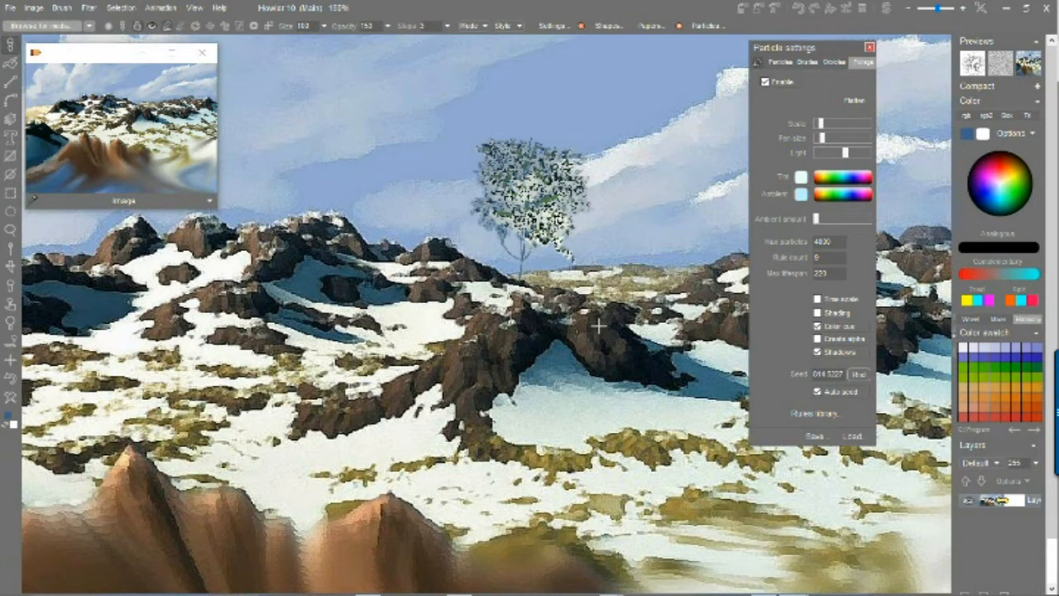
# Raise the Ambient amount to about half, set the Tint to blue, and paint a second tree farther right on the ridge
pyautogui.click(827, 220)
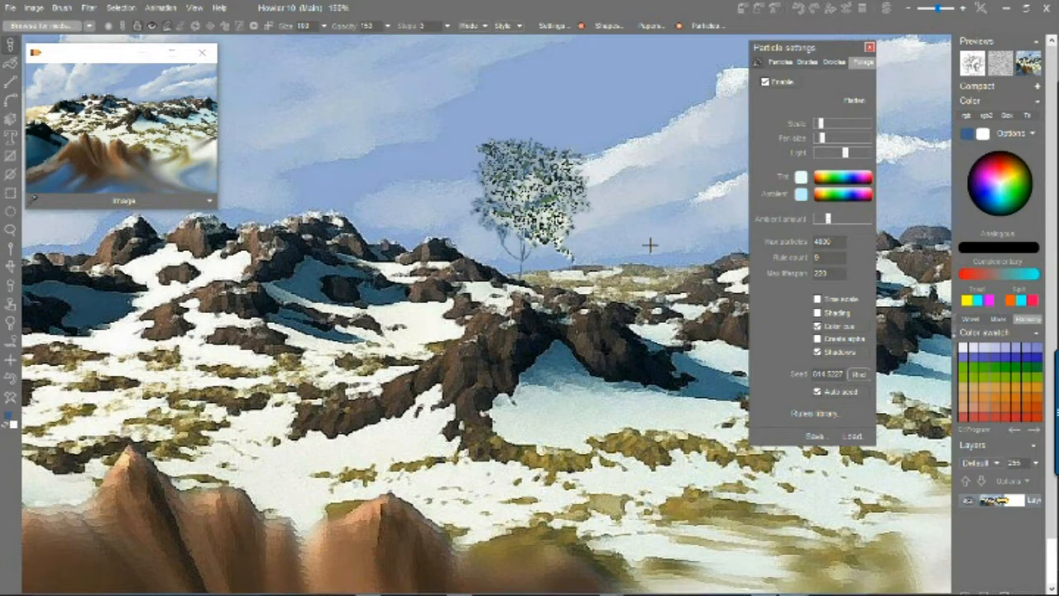
pyautogui.click(841, 220)
pyautogui.moveTo(841, 175); pyautogui.dragTo(853, 172)
pyautogui.moveTo(658, 264); pyautogui.dragTo(659, 98)
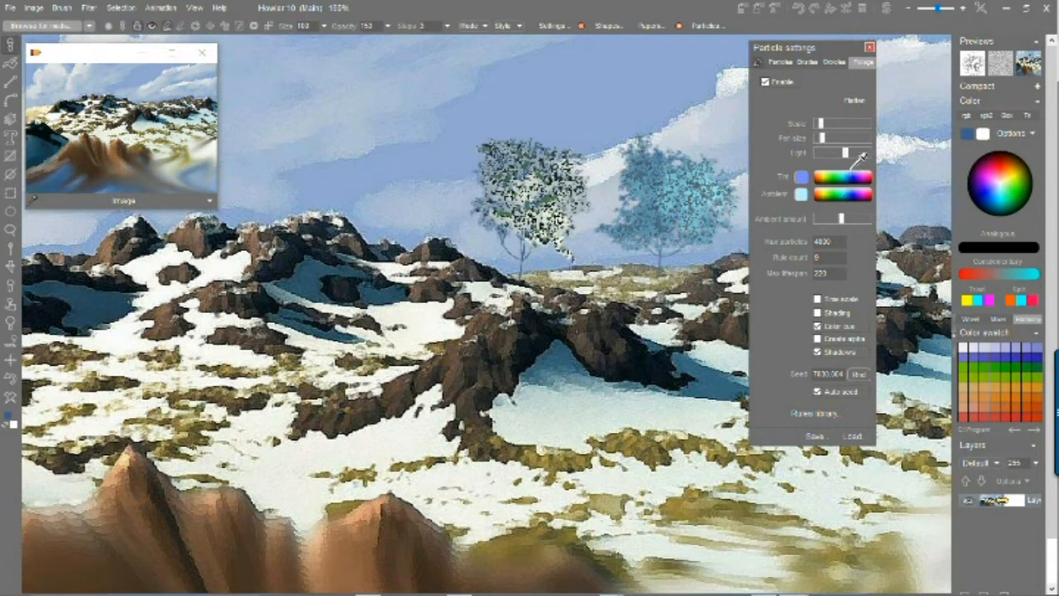
# Set the foliage Tint to a medium blue and paint a small tree to the left of the two on the ridge
pyautogui.click(803, 177)
pyautogui.click(707, 314)
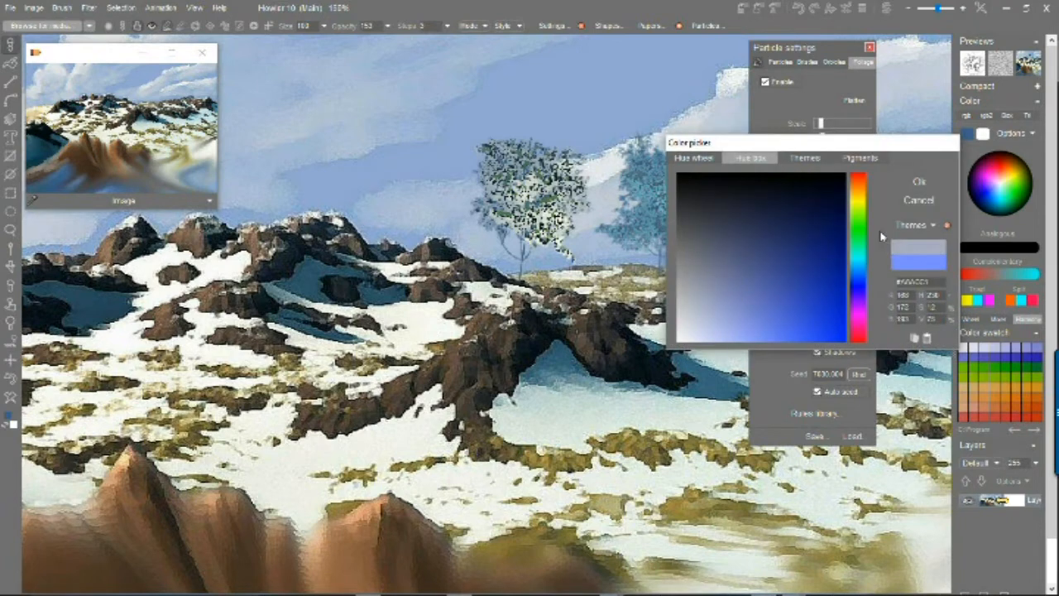
pyautogui.moveTo(859, 253); pyautogui.dragTo(860, 257)
pyautogui.moveTo(748, 299)
pyautogui.mouseDown()
pyautogui.moveTo(743, 306)
pyautogui.moveTo(713, 281)
pyautogui.mouseUp()
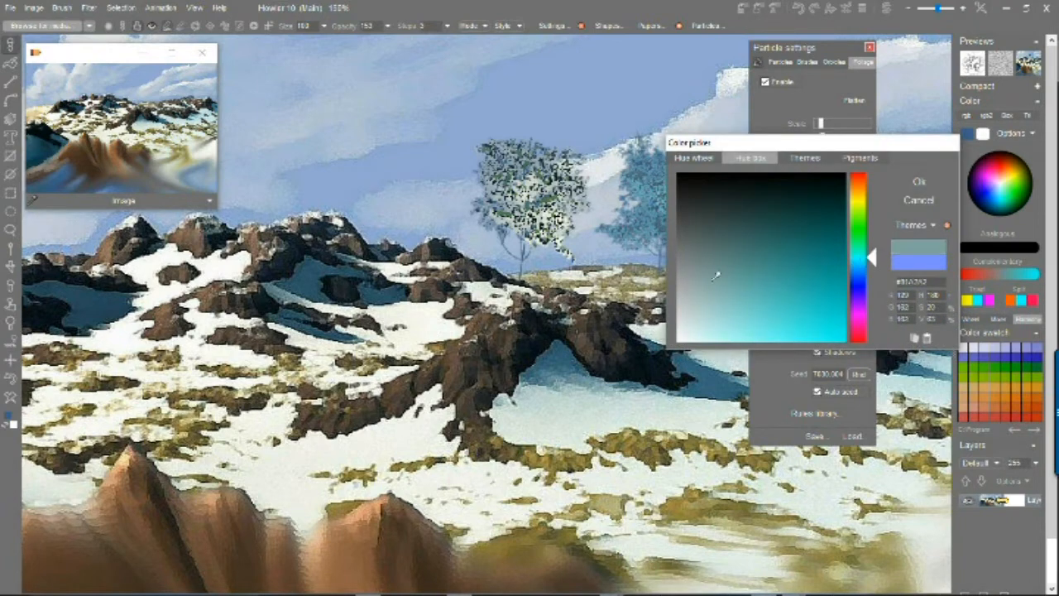
pyautogui.click(808, 161)
pyautogui.click(828, 160)
pyautogui.click(693, 159)
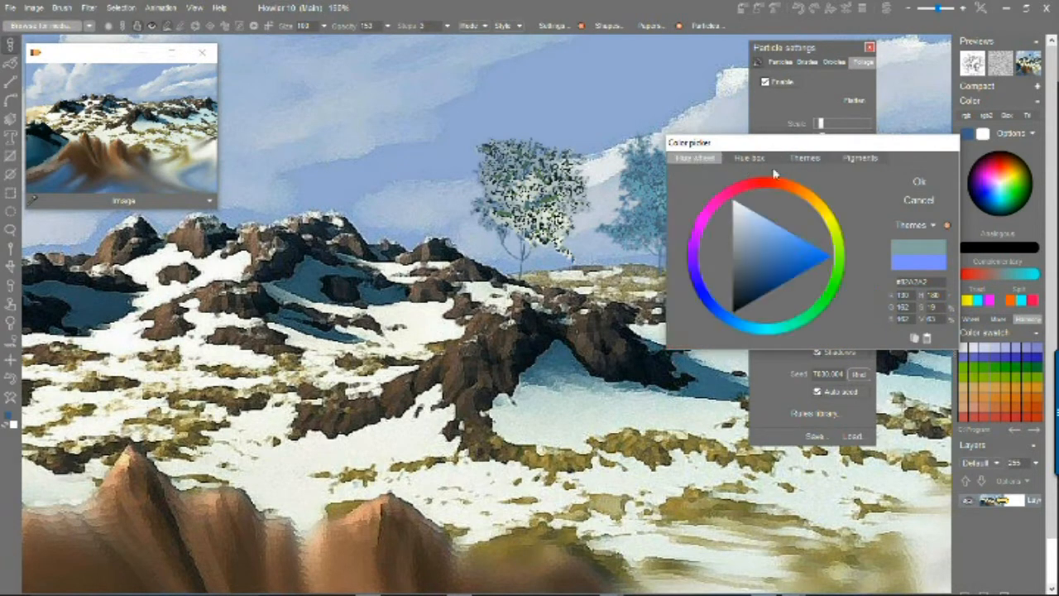
pyautogui.moveTo(785, 256)
pyautogui.mouseDown()
pyautogui.moveTo(769, 233)
pyautogui.moveTo(778, 243)
pyautogui.mouseUp()
pyautogui.click(932, 180)
pyautogui.moveTo(397, 247); pyautogui.dragTo(397, 145)
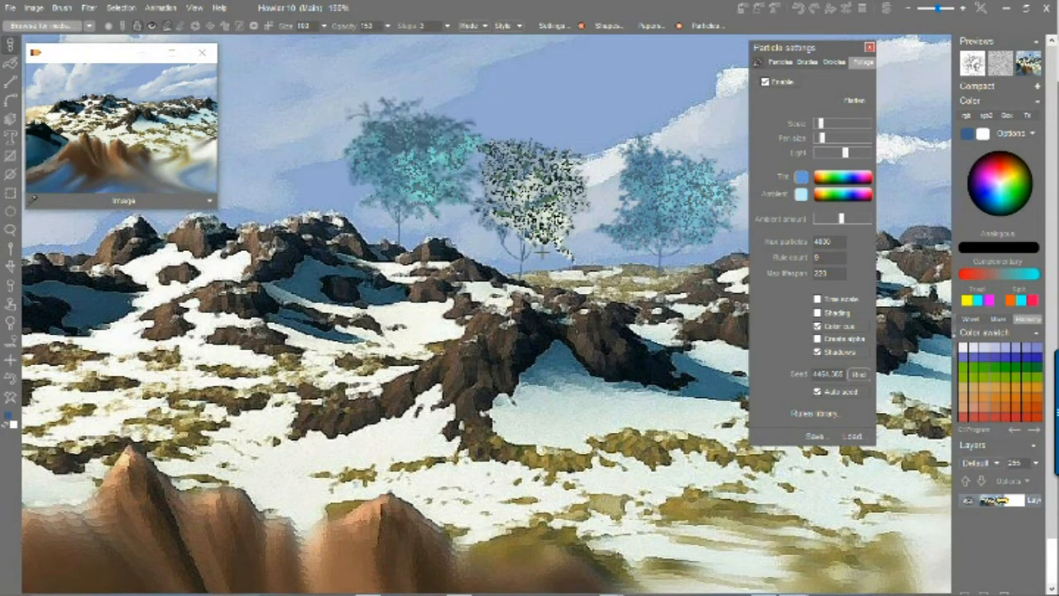
# Lower the foliage Ambient amount to a small value and set the Tint to a pale greyish blue
pyautogui.moveTo(840, 218); pyautogui.dragTo(823, 219)
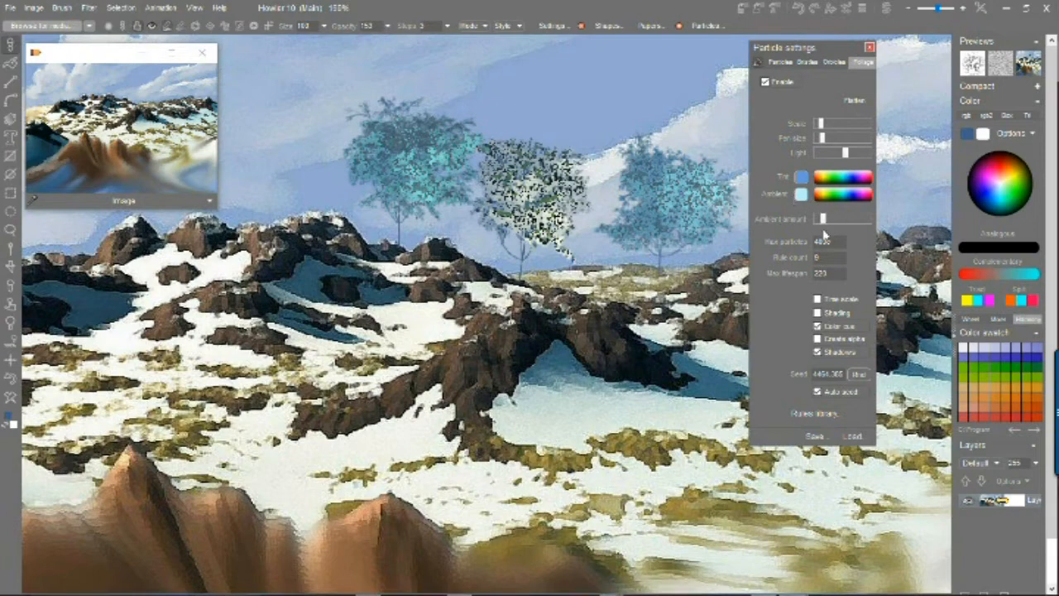
pyautogui.click(802, 176)
pyautogui.moveTo(759, 254); pyautogui.dragTo(748, 219)
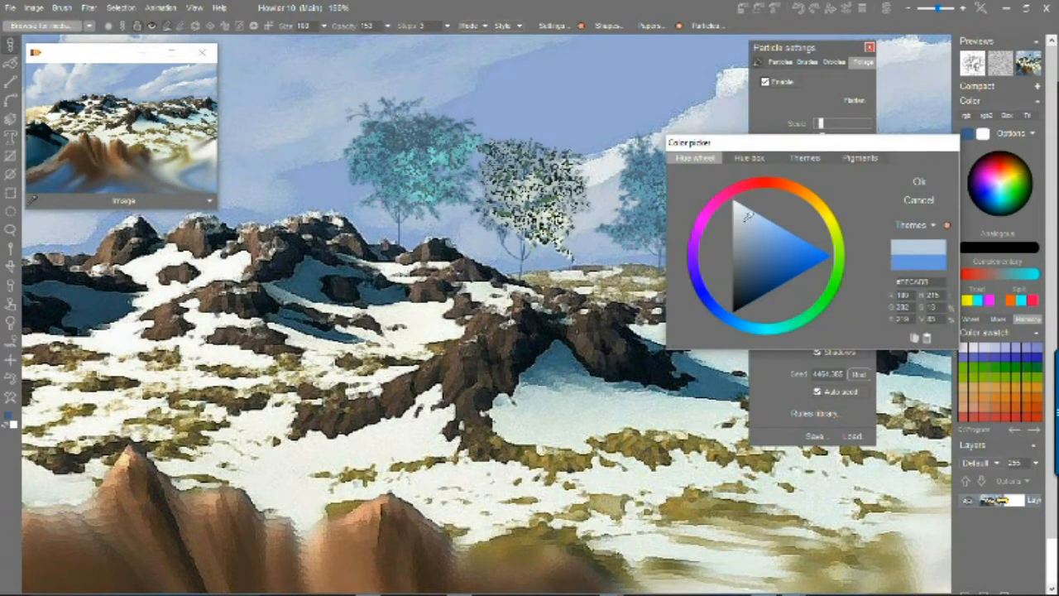
pyautogui.click(918, 181)
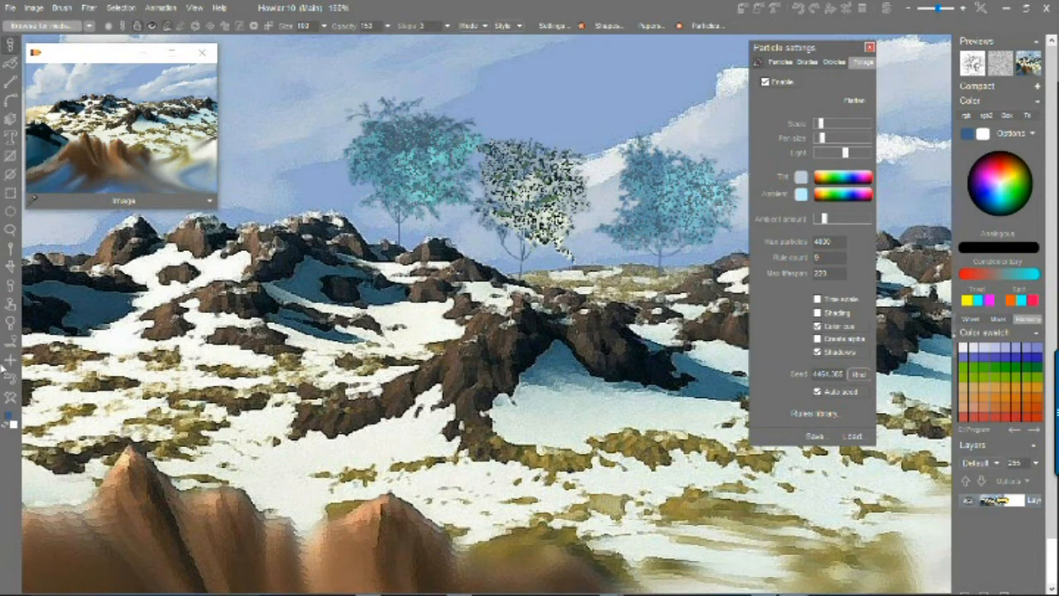
# Undo the painted trees and paint a single small tree on the ridge against the sky
pyautogui.hotkey('ctrl', 'z')
pyautogui.hotkey('ctrl', 'z')
pyautogui.hotkey('ctrl', 'z')
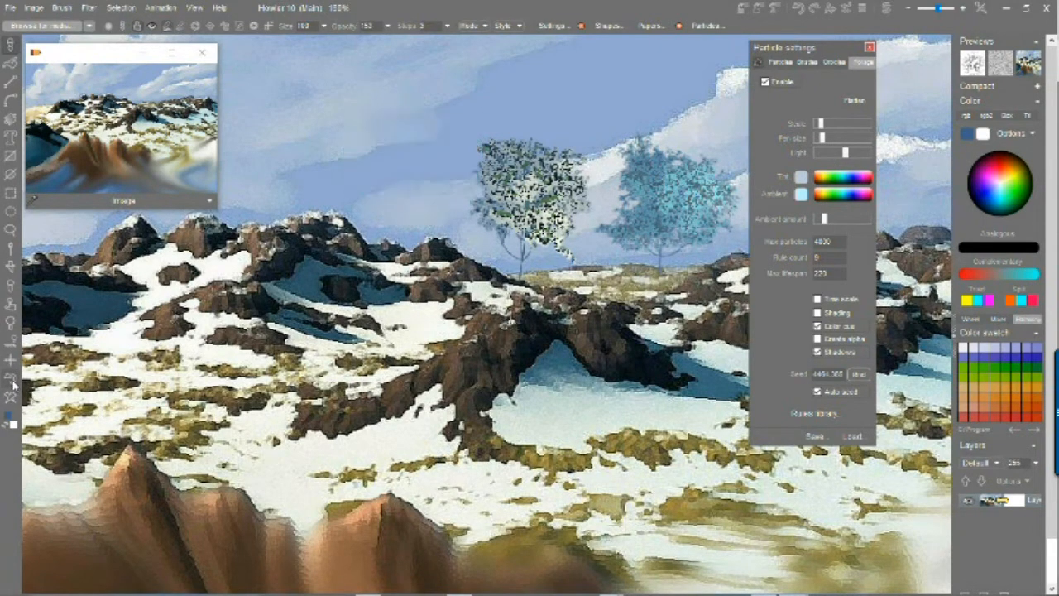
pyautogui.moveTo(649, 252)
pyautogui.mouseDown()
pyautogui.moveTo(660, 104)
pyautogui.moveTo(590, 54)
pyautogui.mouseUp()
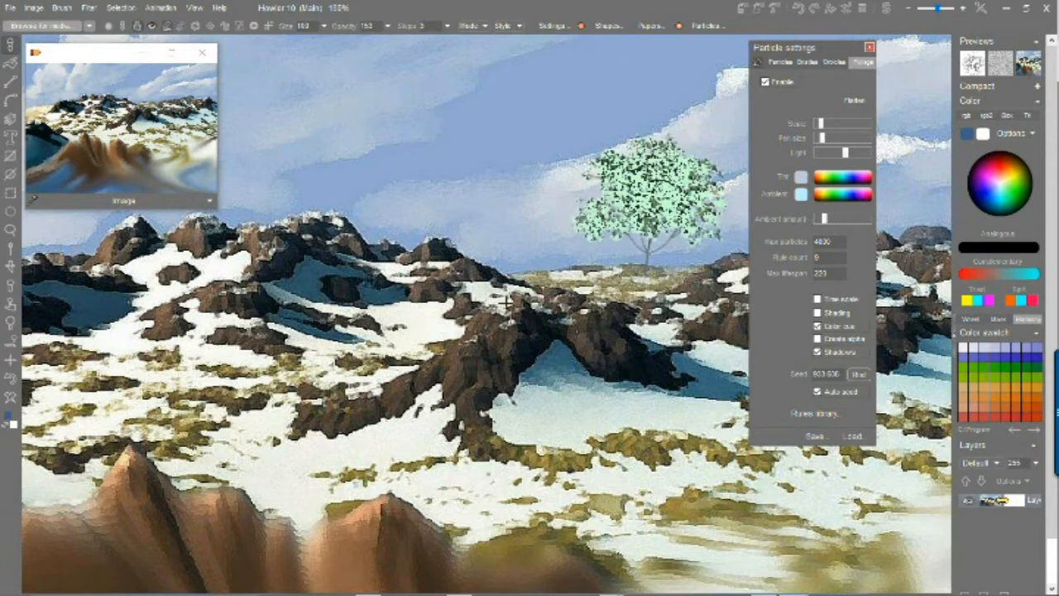
# Set the Tint to yellow, lower the Ambient amount slightly, raise the Scale, and paint a larger tree on the central snowy rocks
pyautogui.scroll(-2, 565, 218)
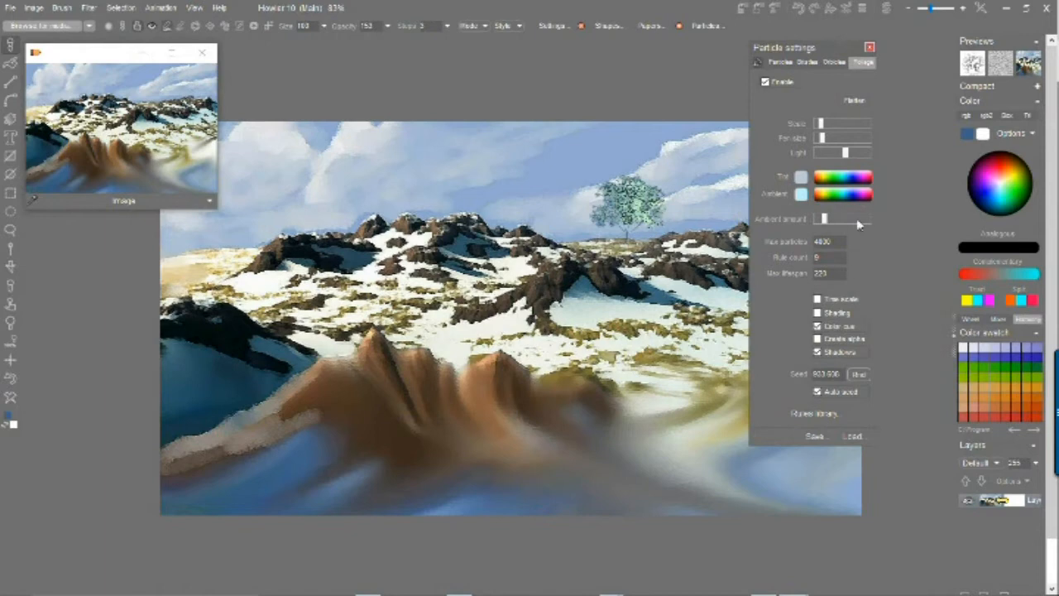
pyautogui.click(831, 171)
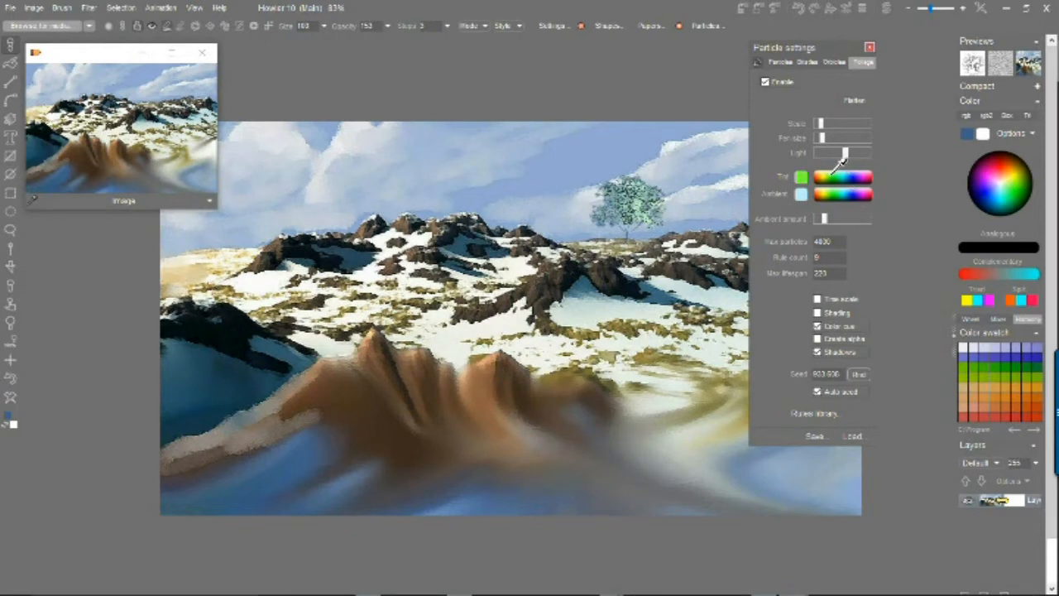
pyautogui.click(833, 173)
pyautogui.moveTo(825, 220); pyautogui.dragTo(821, 224)
pyautogui.moveTo(824, 125); pyautogui.dragTo(833, 125)
pyautogui.click(469, 270)
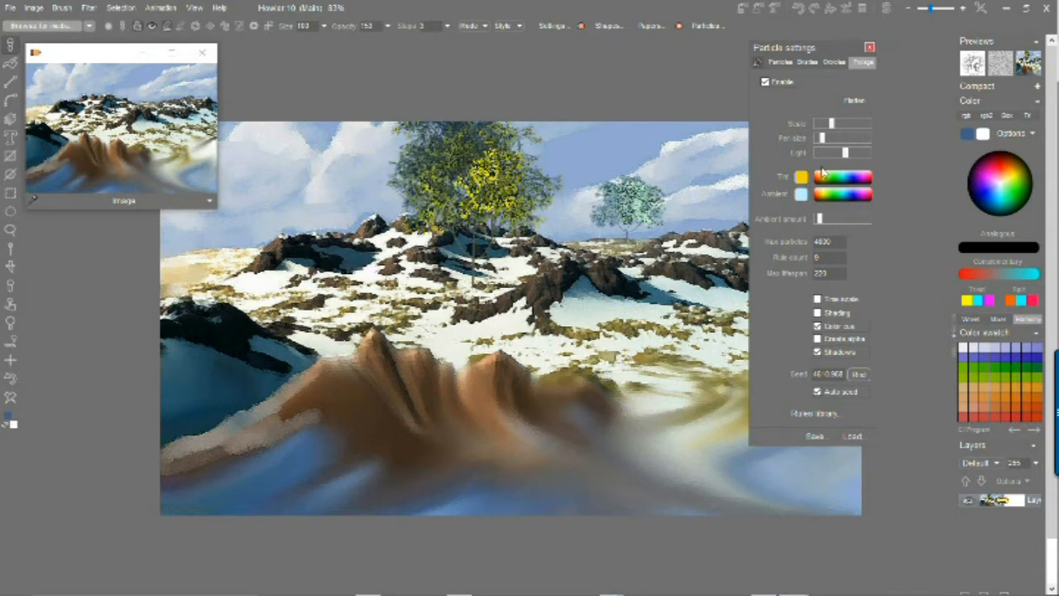
# Raise the Pen size, repaint the large yellow tree on the central rocks, and paint another at the scene's right edge
pyautogui.click(834, 139)
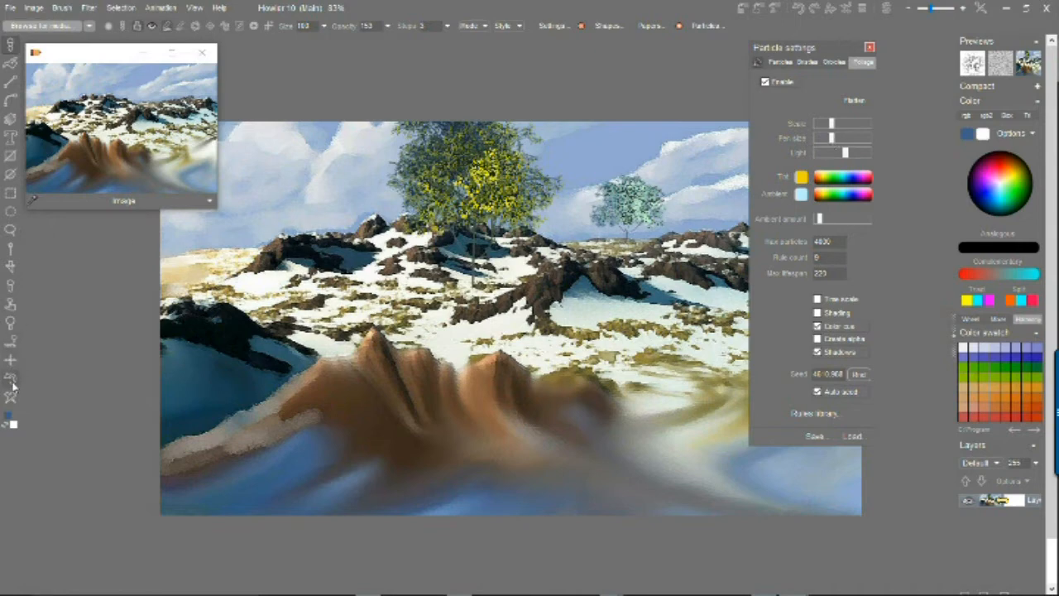
pyautogui.click(12, 380)
pyautogui.moveTo(472, 290); pyautogui.dragTo(472, 271)
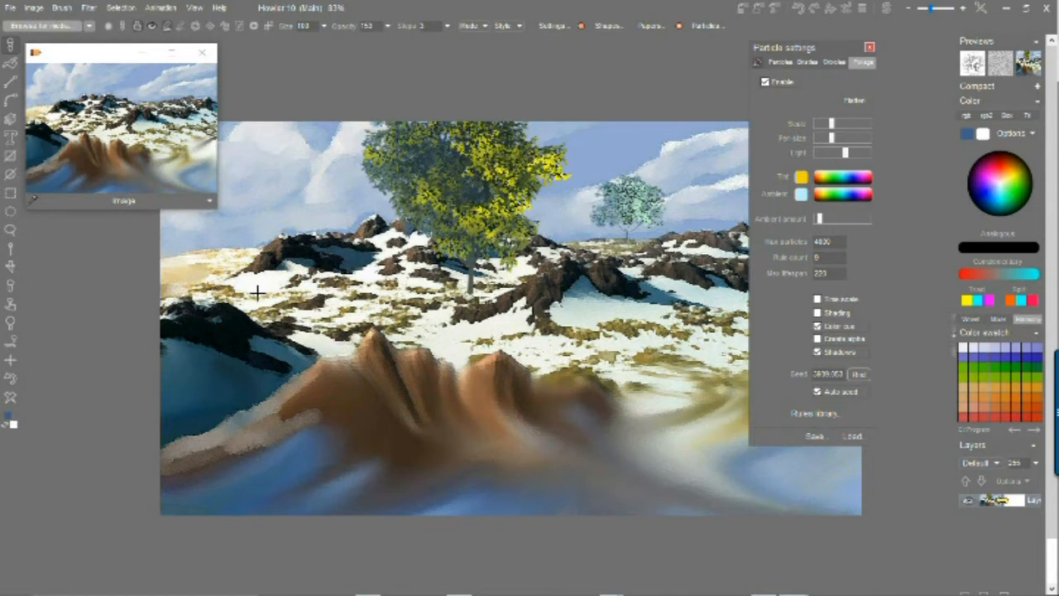
pyautogui.moveTo(433, 232)
pyautogui.mouseDown()
pyautogui.moveTo(286, 259)
pyautogui.moveTo(179, 250)
pyautogui.mouseUp()
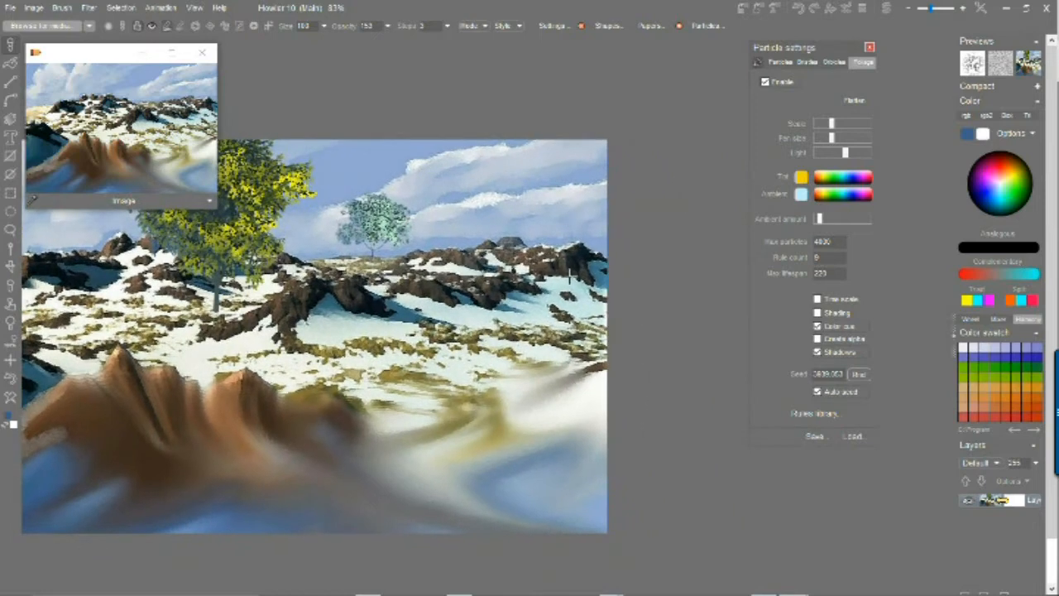
pyautogui.click(635, 330)
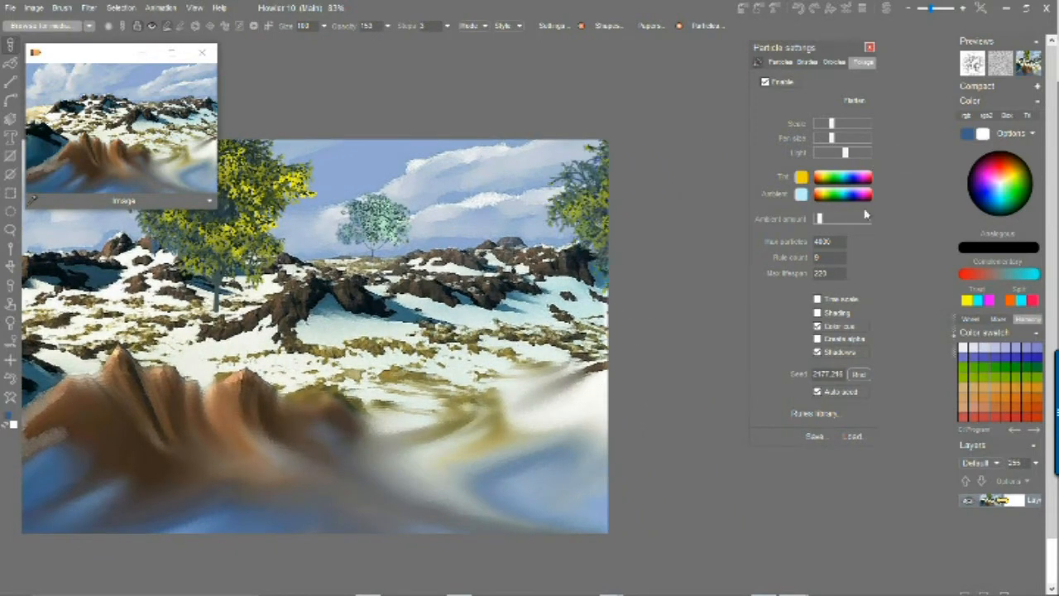
# Try painting a large yellow tree on the sunlit snow slope at the scene's left edge, and undo it
pyautogui.moveTo(309, 278); pyautogui.dragTo(740, 299)
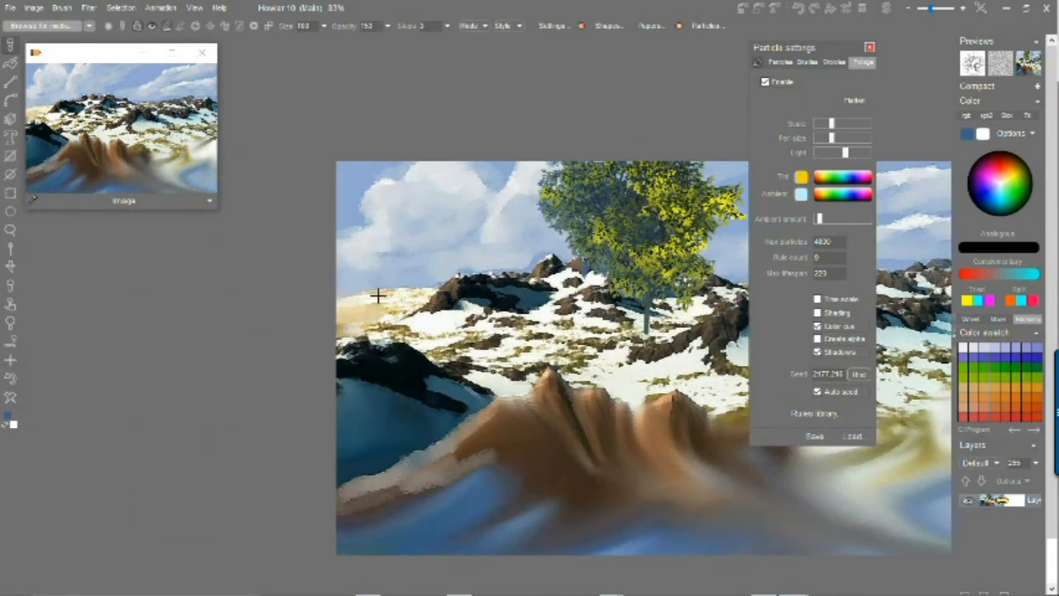
pyautogui.scroll(5, 421, 278)
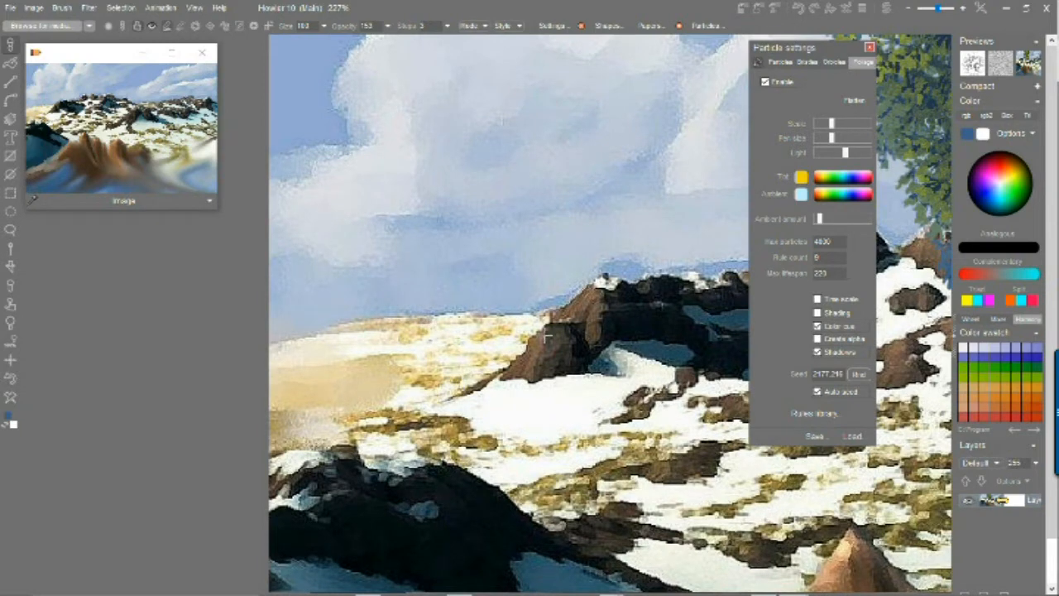
pyautogui.moveTo(466, 379); pyautogui.dragTo(473, 306)
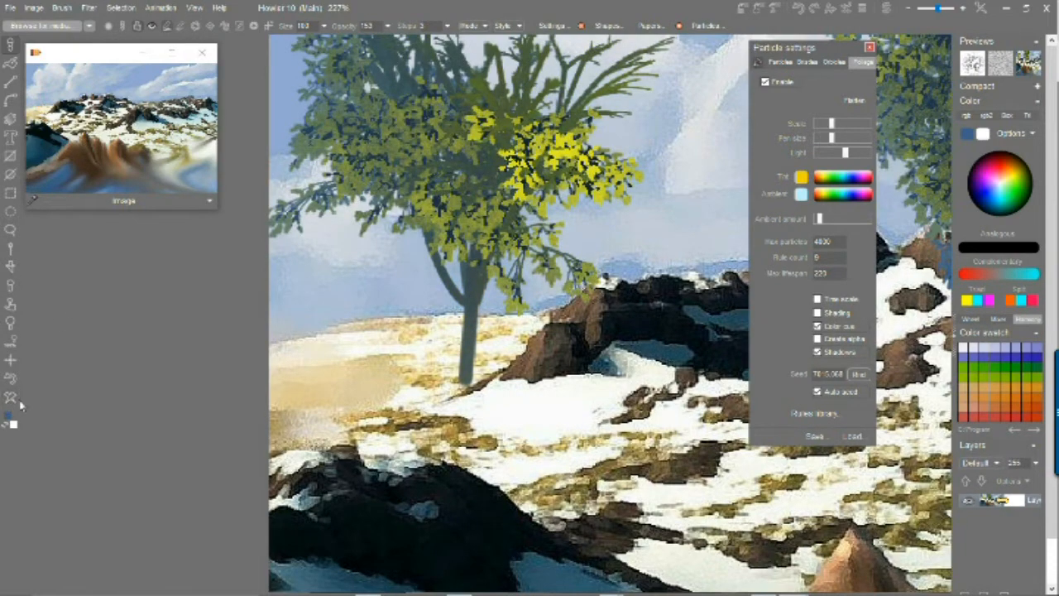
pyautogui.hotkey('ctrl', 'z')
# Lower the foliage Scale, try a small yellow tree on the sunlit snow slope, and undo it
pyautogui.moveTo(823, 126); pyautogui.dragTo(818, 125)
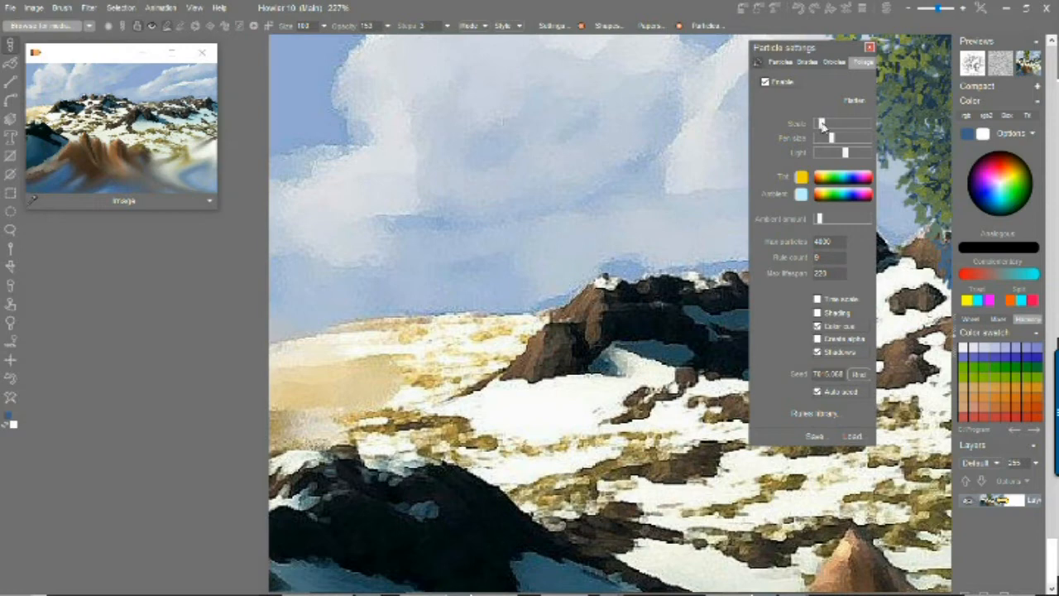
pyautogui.click(431, 345)
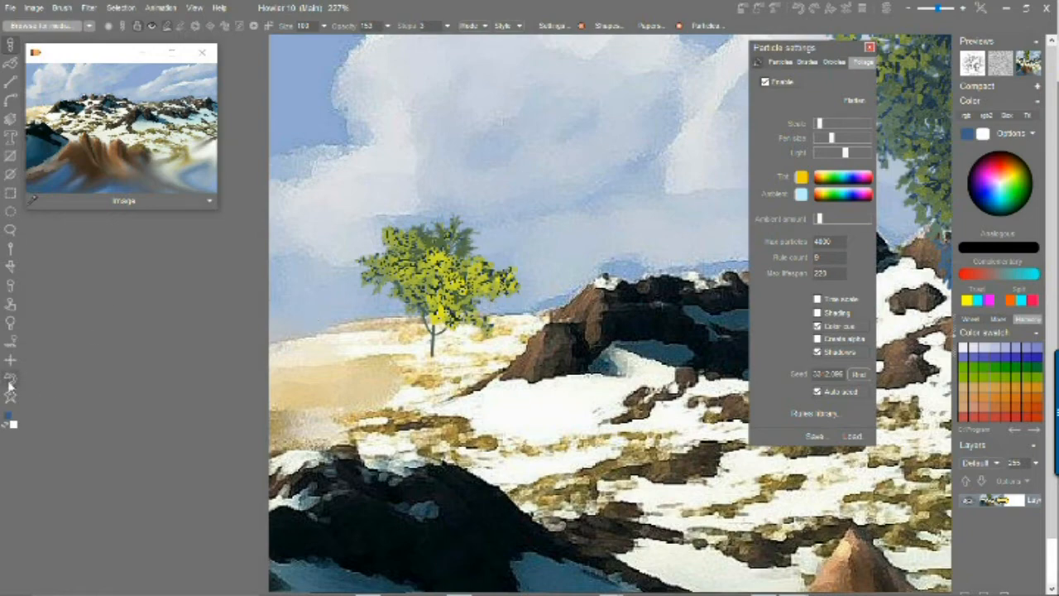
pyautogui.click(10, 383)
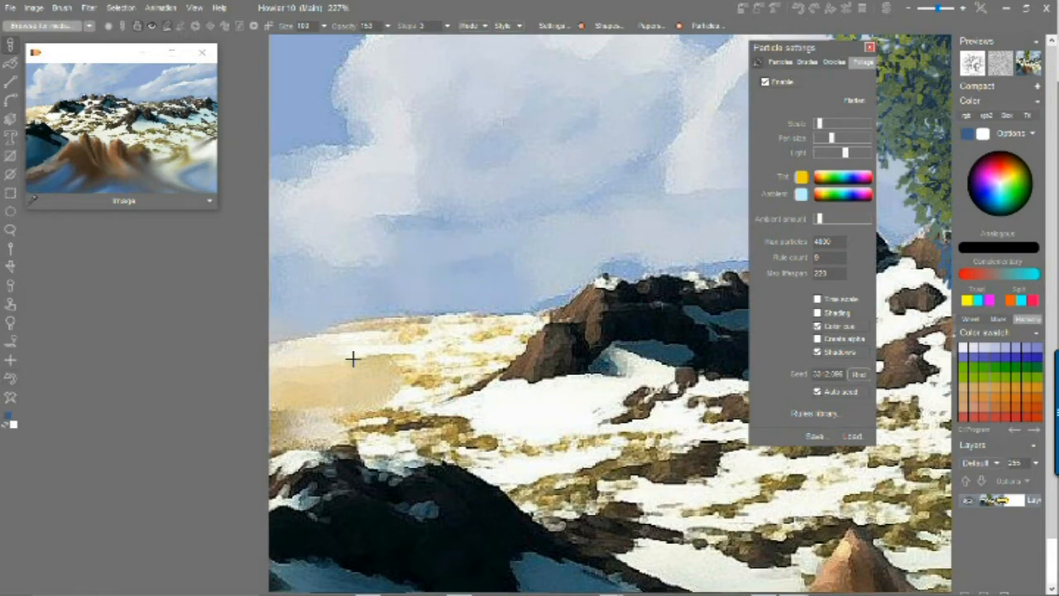
# Select the soft Paint on alpha brush for masking the sunlit snow slope
pyautogui.moveTo(571, 421); pyautogui.dragTo(555, 391)
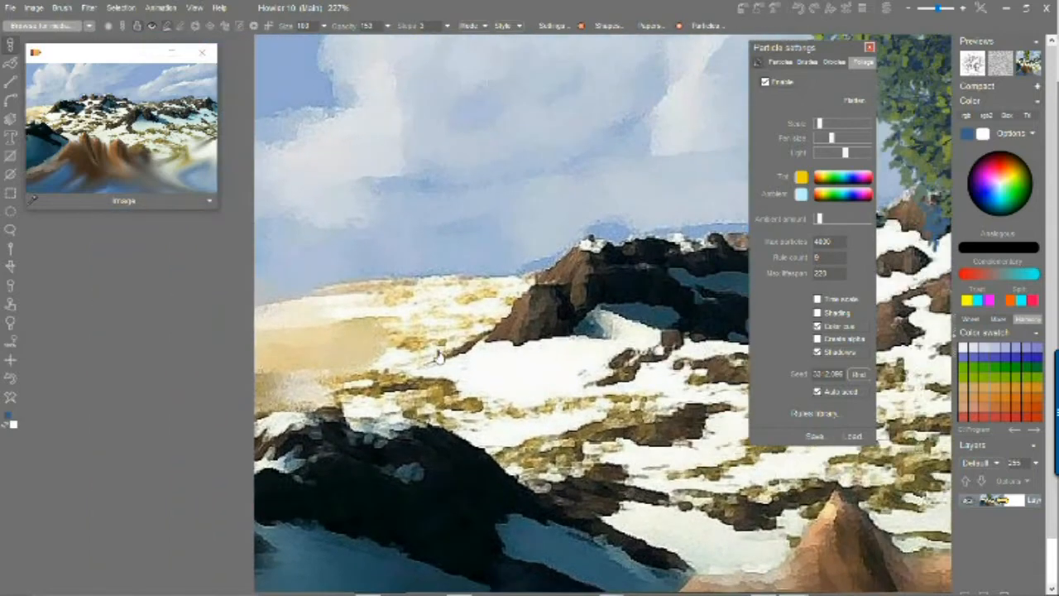
pyautogui.scroll(1, 347, 330)
pyautogui.scroll(2, 389, 323)
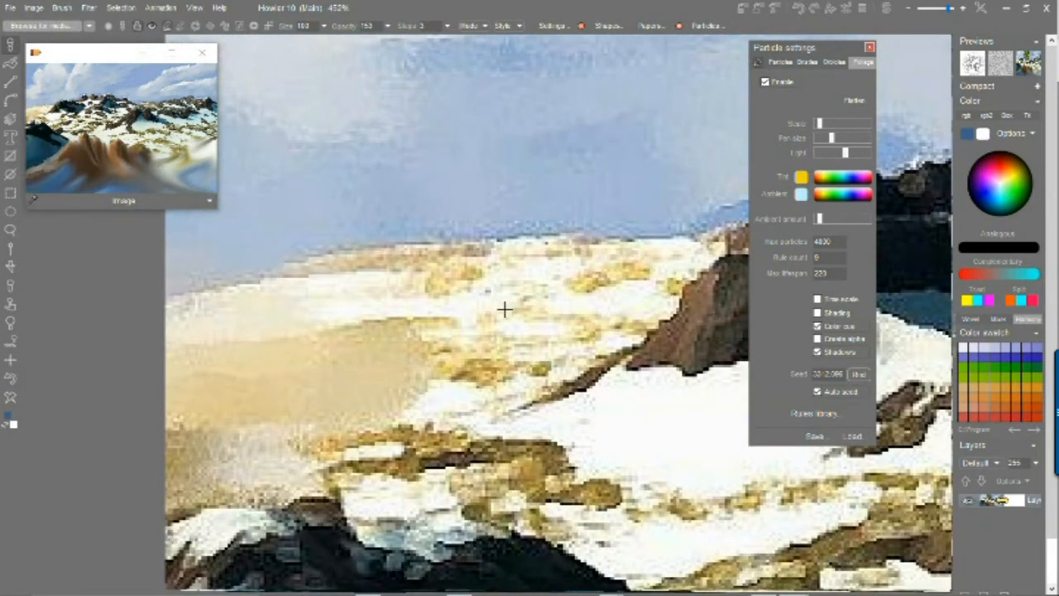
pyautogui.click(13, 47)
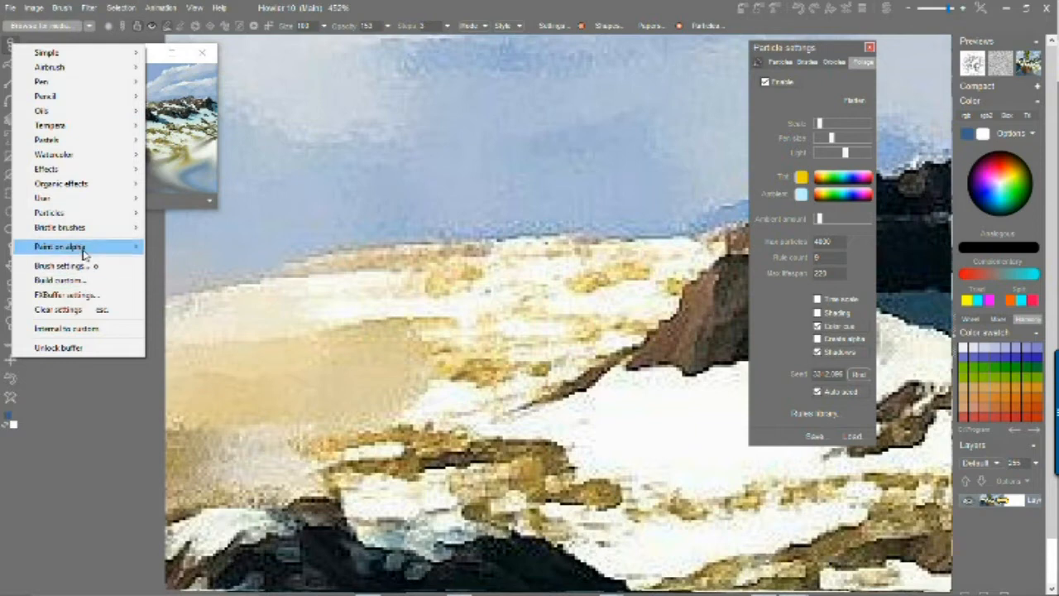
pyautogui.moveTo(88, 246)
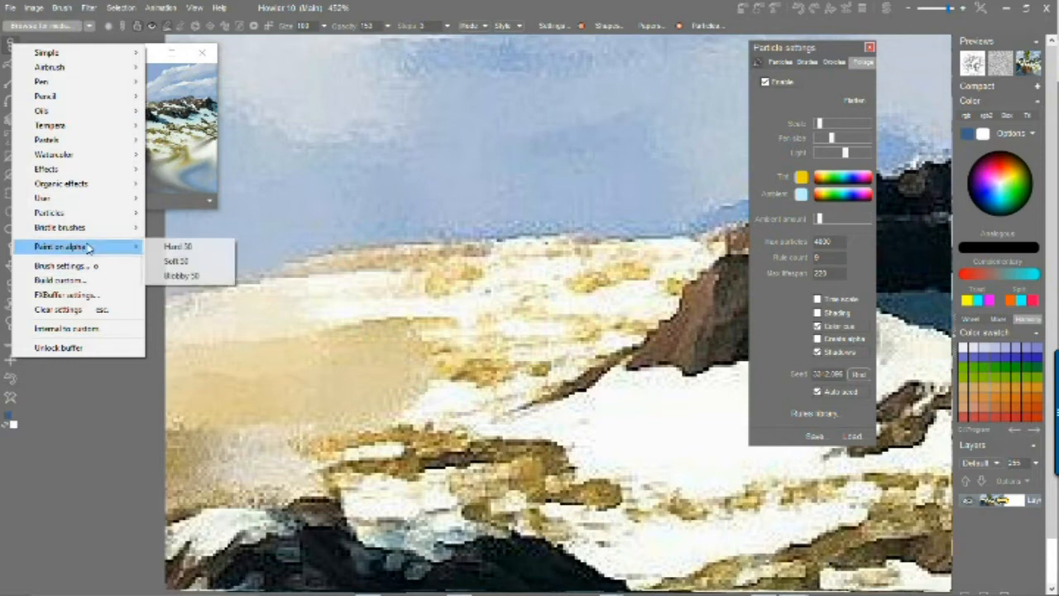
pyautogui.click(188, 262)
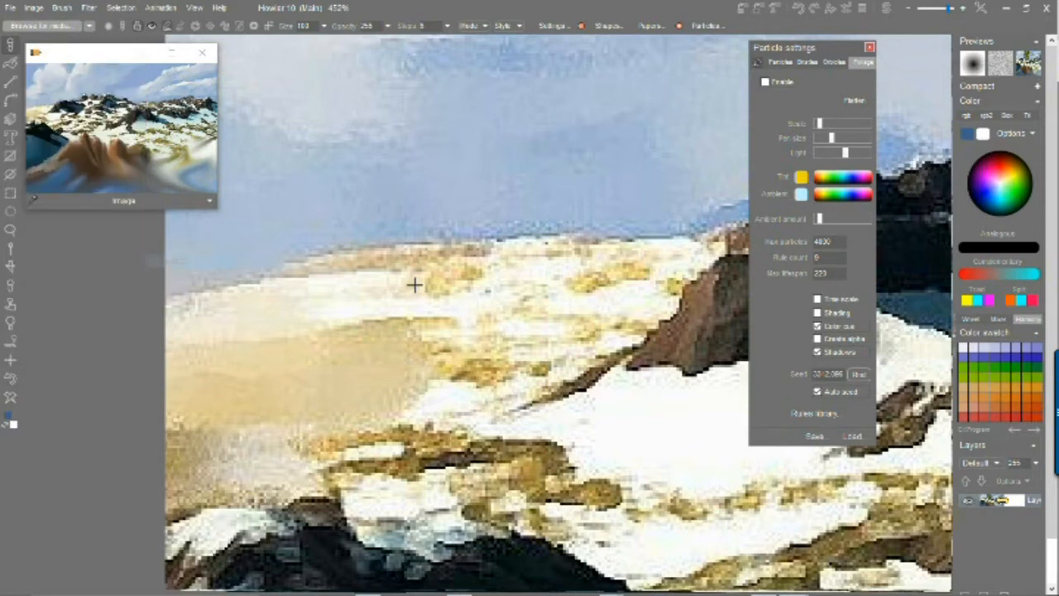
# Undo a first mask stroke that covers the sky and repaint the selection over the slope, following the ridge line
pyautogui.moveTo(595, 266); pyautogui.dragTo(397, 293)
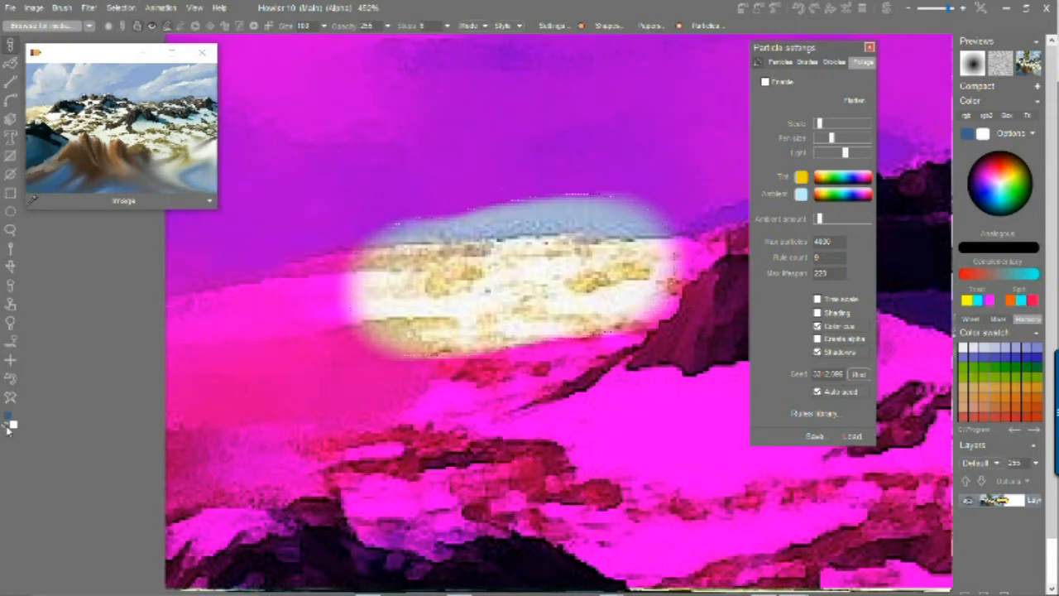
pyautogui.click(11, 380)
pyautogui.moveTo(308, 357)
pyautogui.mouseDown()
pyautogui.moveTo(393, 314)
pyautogui.moveTo(593, 297)
pyautogui.moveTo(698, 307)
pyautogui.moveTo(418, 333)
pyautogui.moveTo(352, 317)
pyautogui.moveTo(236, 350)
pyautogui.moveTo(630, 362)
pyautogui.moveTo(366, 429)
pyautogui.moveTo(634, 372)
pyautogui.mouseUp()
pyautogui.press('s')
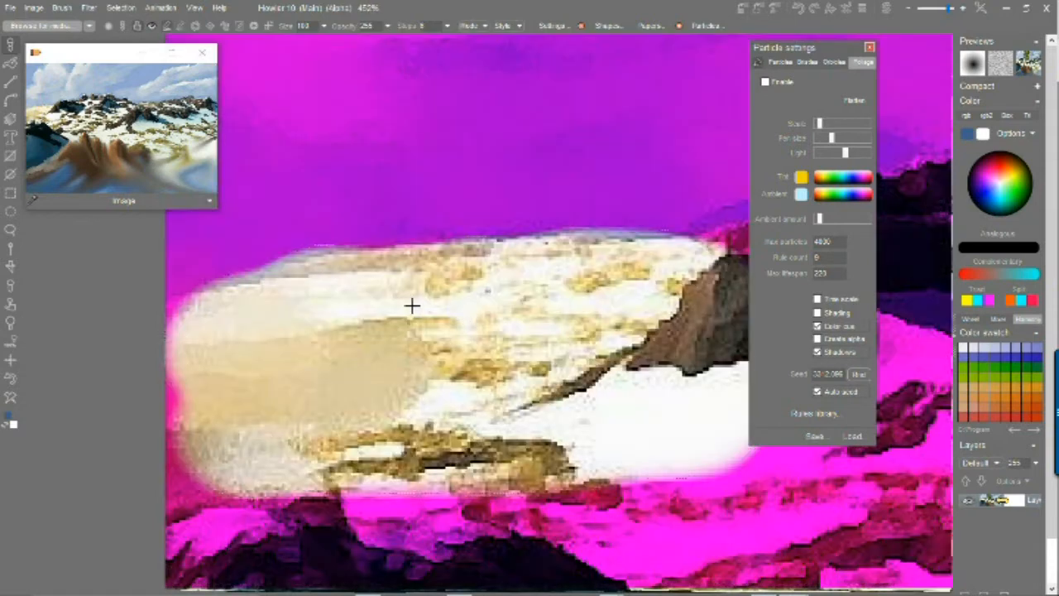
# Invert the selection painted over the snow slope
pyautogui.click(124, 9)
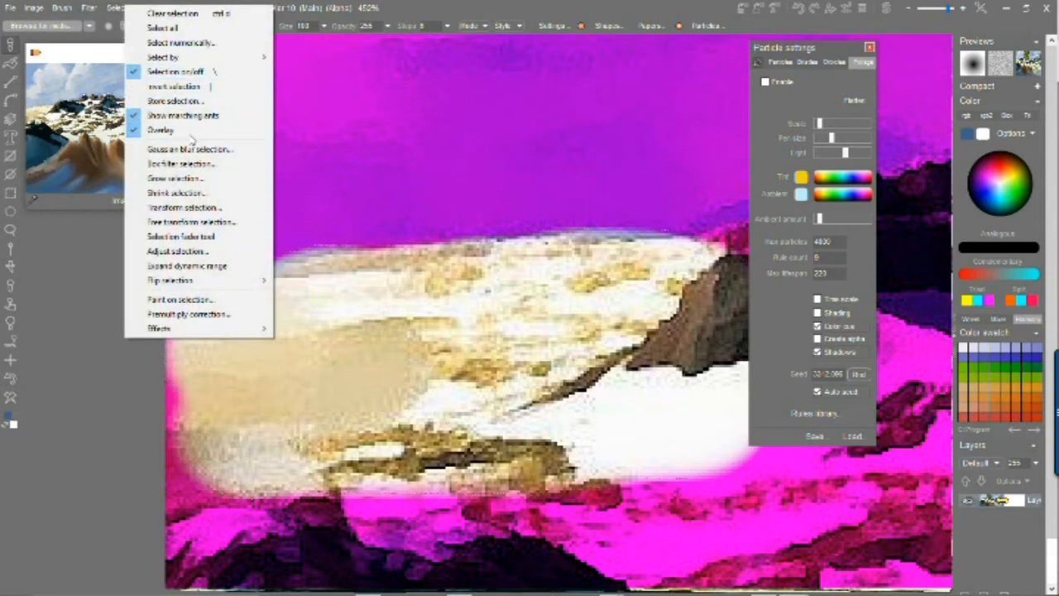
pyautogui.click(189, 87)
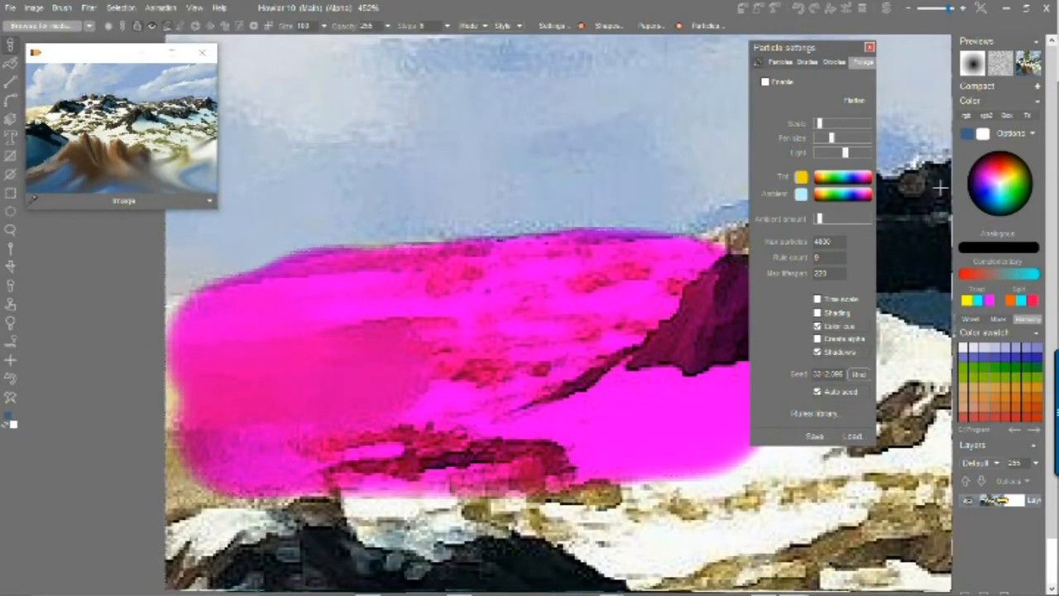
pyautogui.moveTo(728, 200); pyautogui.dragTo(655, 179)
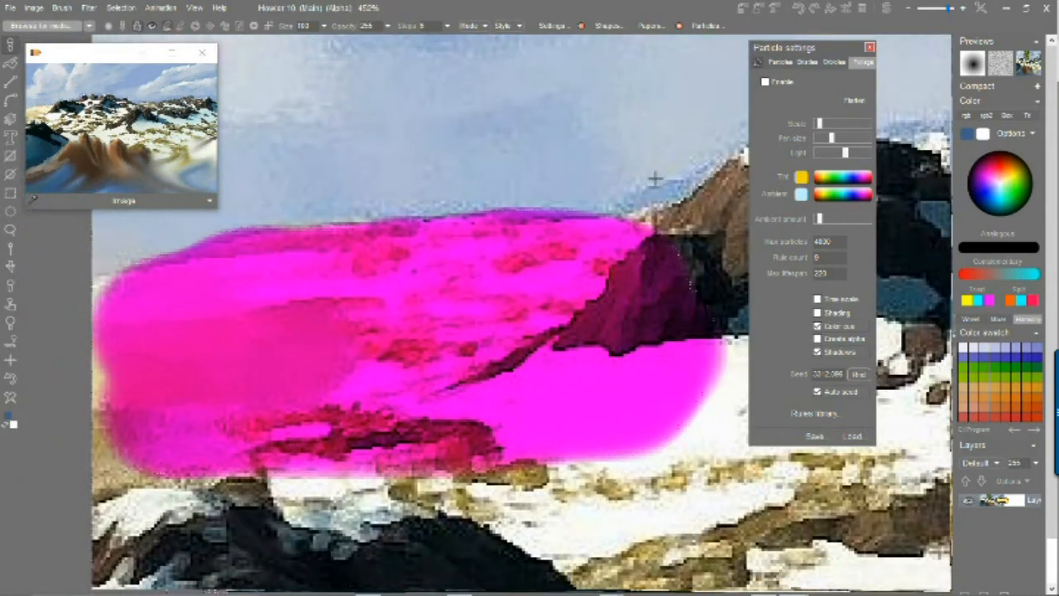
pyautogui.moveTo(362, 280); pyautogui.dragTo(437, 258)
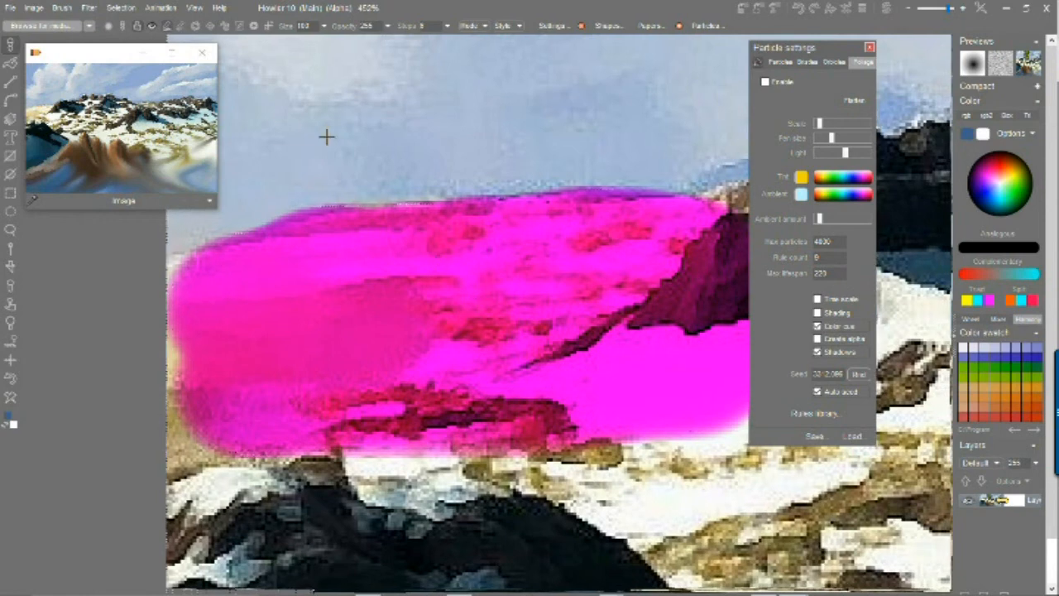
pyautogui.click(121, 8)
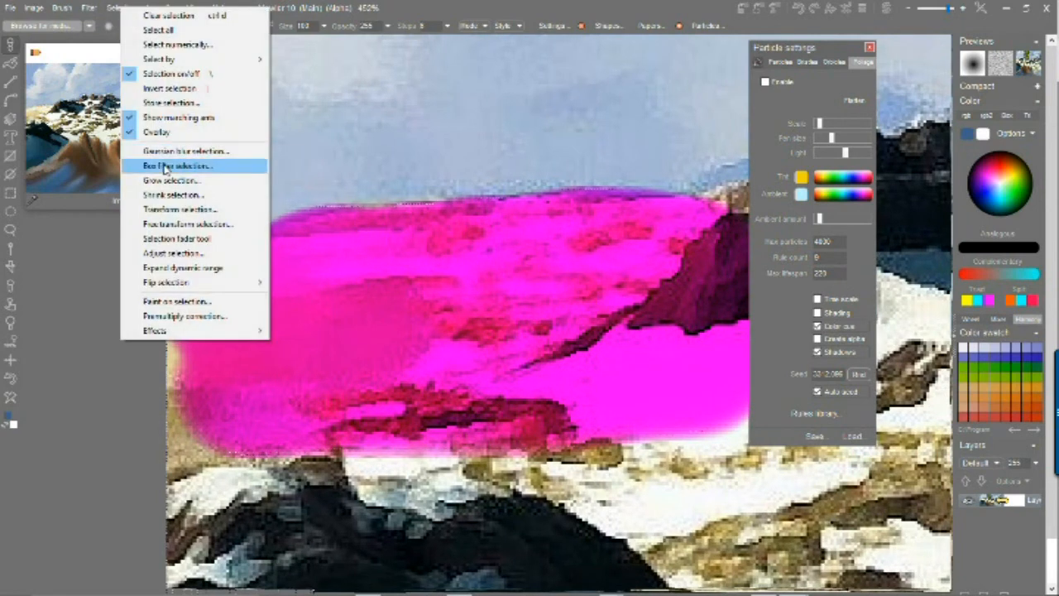
pyautogui.click(461, 5)
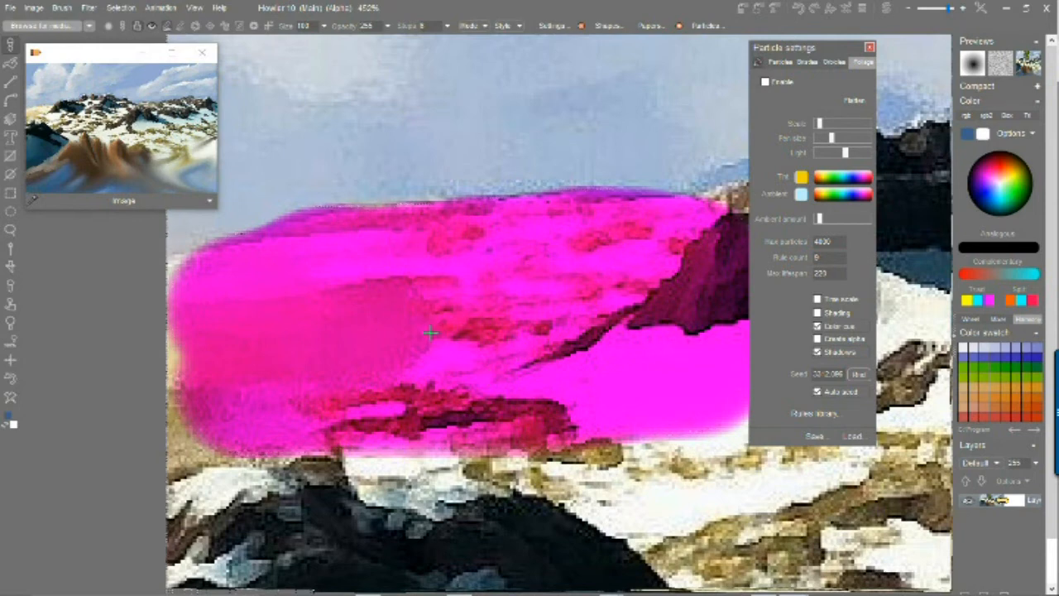
# Try a small yellow foliage tree behind the masked snow slope and undo it
pyautogui.moveTo(486, 263); pyautogui.dragTo(480, 369)
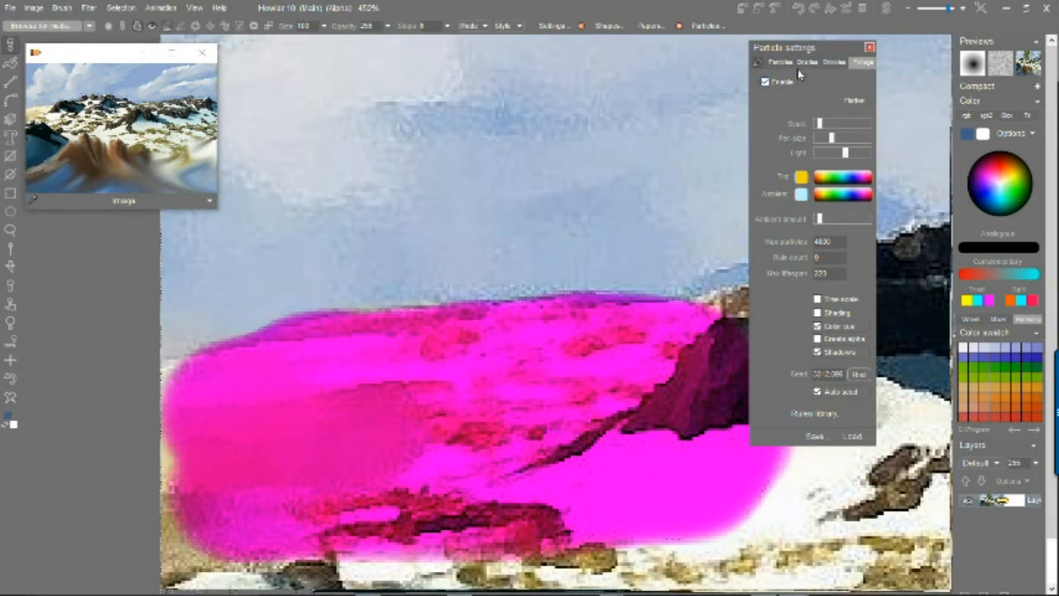
pyautogui.click(436, 436)
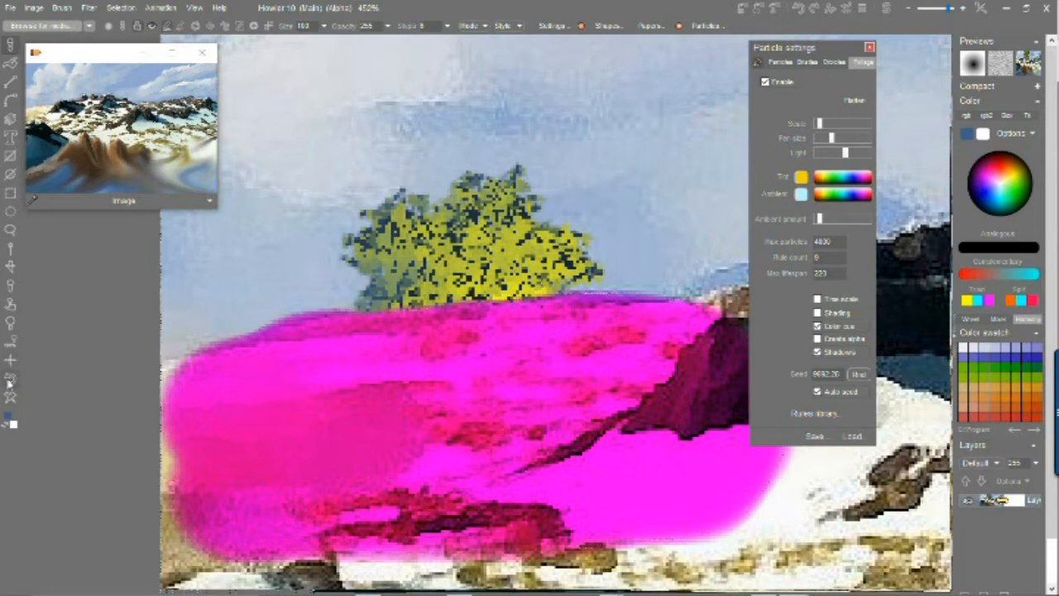
pyautogui.hotkey('ctrl', 'z')
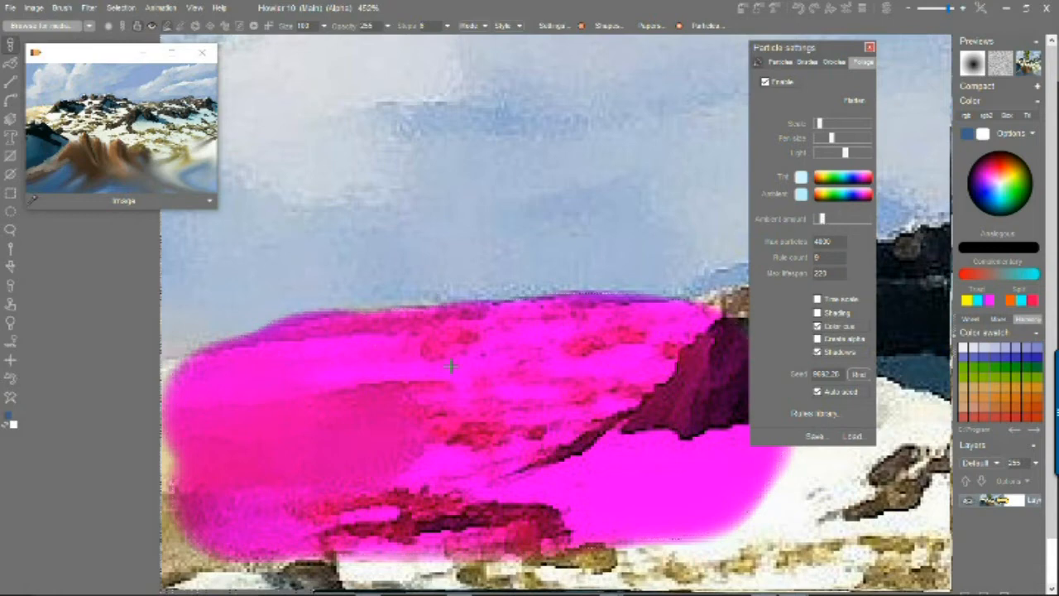
# Paint a small foliage tree with a pale blue tint behind the masked snow slope and clear the selection
pyautogui.click(473, 429)
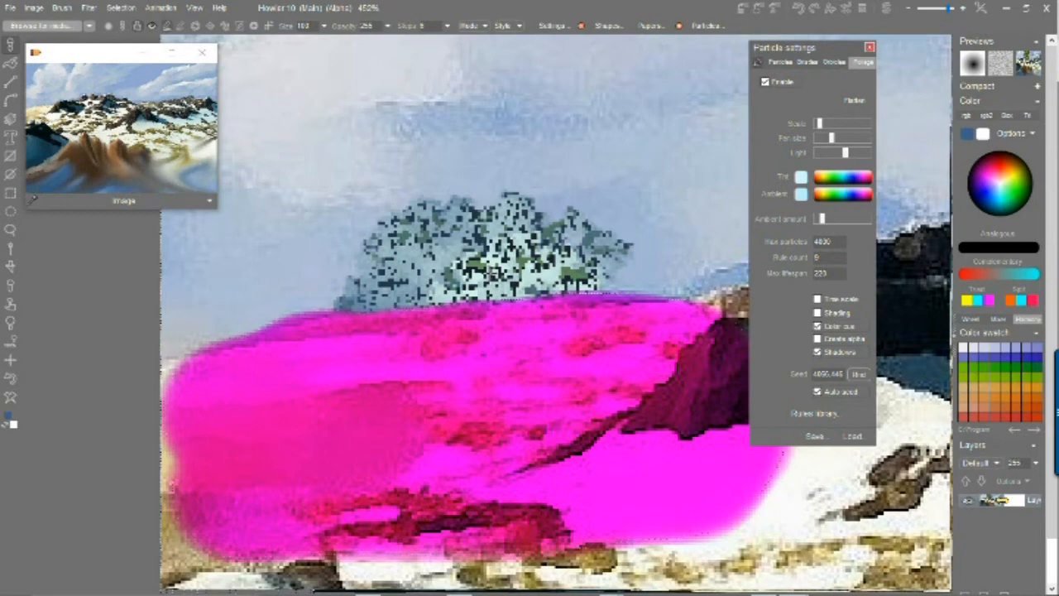
pyautogui.click(121, 8)
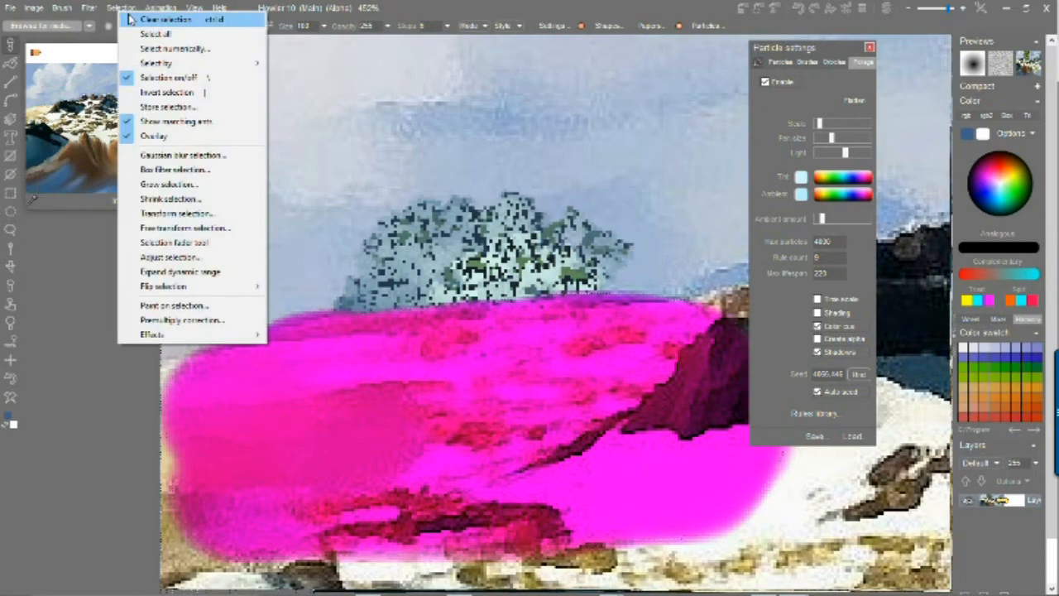
pyautogui.click(140, 18)
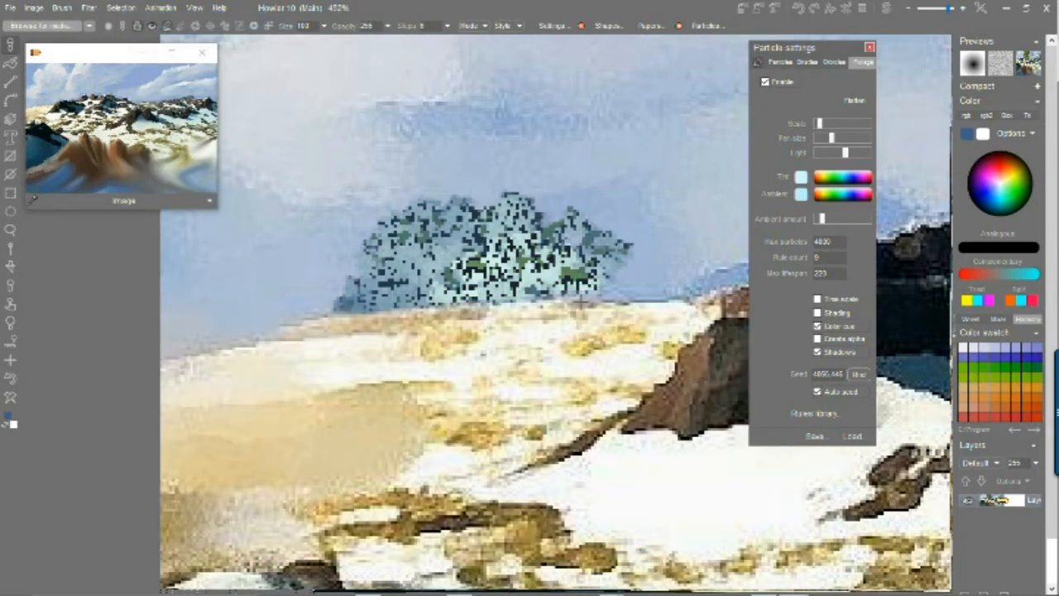
# Raise the foliage Scale and set the Ambient colour to green
pyautogui.scroll(-5, 464, 319)
pyautogui.scroll(1, 584, 301)
pyautogui.moveTo(671, 294); pyautogui.dragTo(338, 268)
pyautogui.moveTo(511, 258)
pyautogui.mouseDown()
pyautogui.moveTo(393, 265)
pyautogui.moveTo(497, 261)
pyautogui.mouseUp()
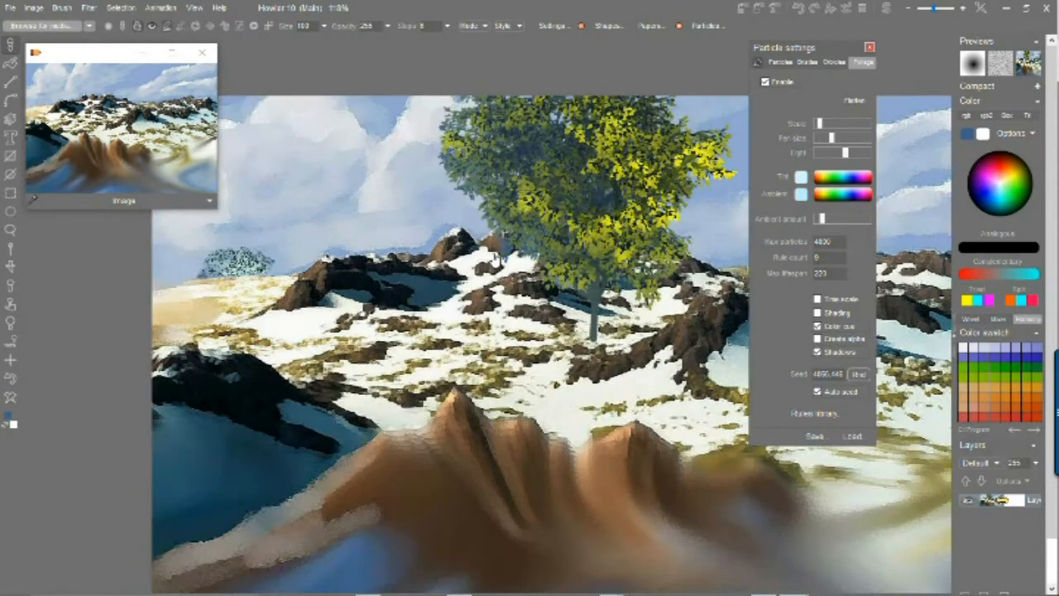
pyautogui.moveTo(625, 357)
pyautogui.mouseDown()
pyautogui.moveTo(550, 312)
pyautogui.moveTo(392, 255)
pyautogui.moveTo(364, 283)
pyautogui.moveTo(321, 283)
pyautogui.mouseUp()
pyautogui.moveTo(831, 125); pyautogui.dragTo(837, 124)
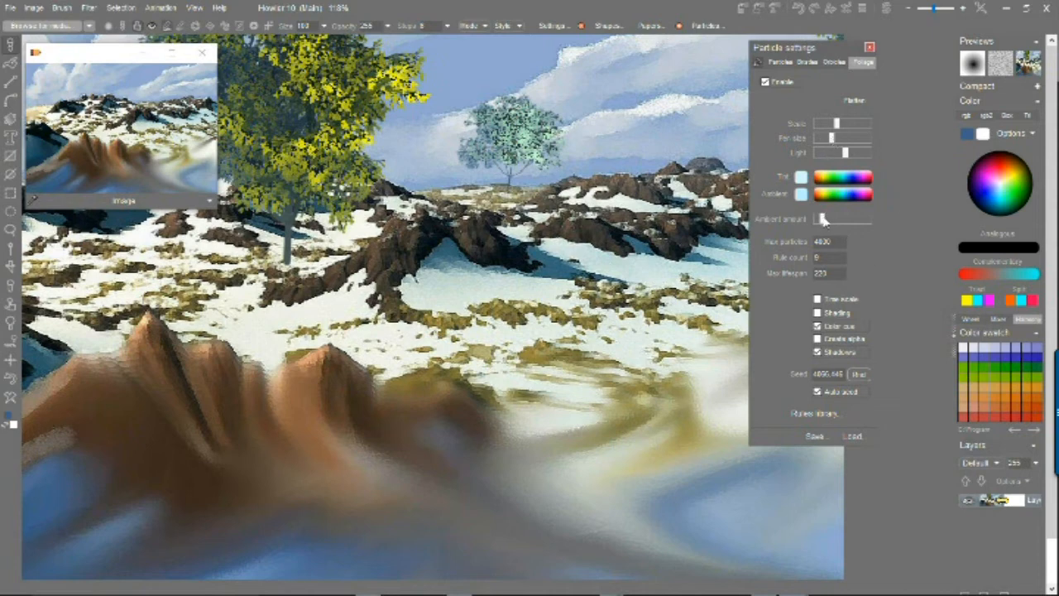
pyautogui.moveTo(814, 198); pyautogui.dragTo(843, 187)
# Try a blue-green tree in the right foreground and a larger-scale one in the left foreground, undoing each
pyautogui.click(618, 559)
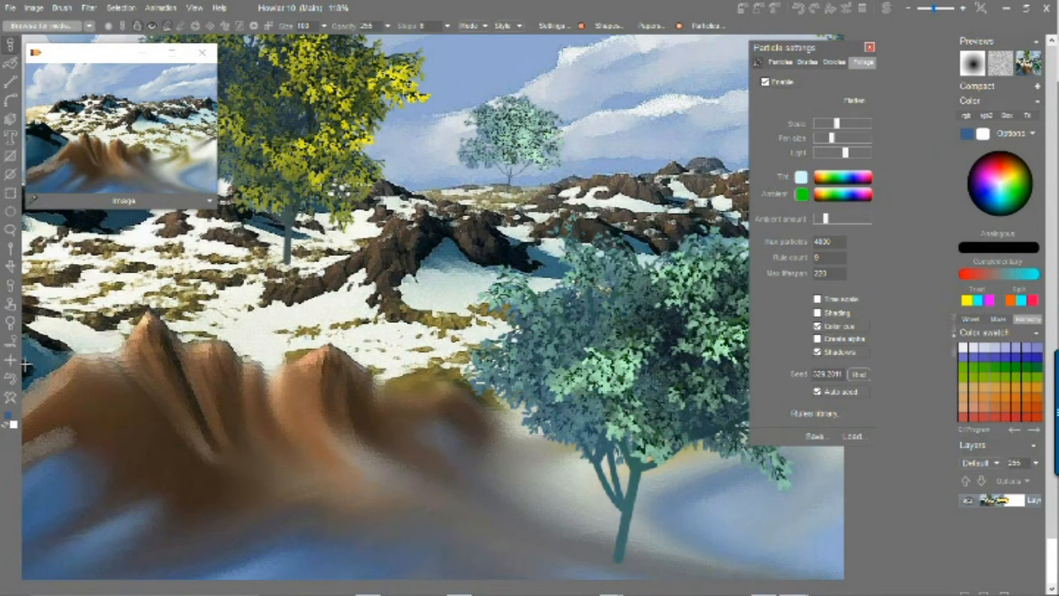
pyautogui.hotkey('ctrl', 'z')
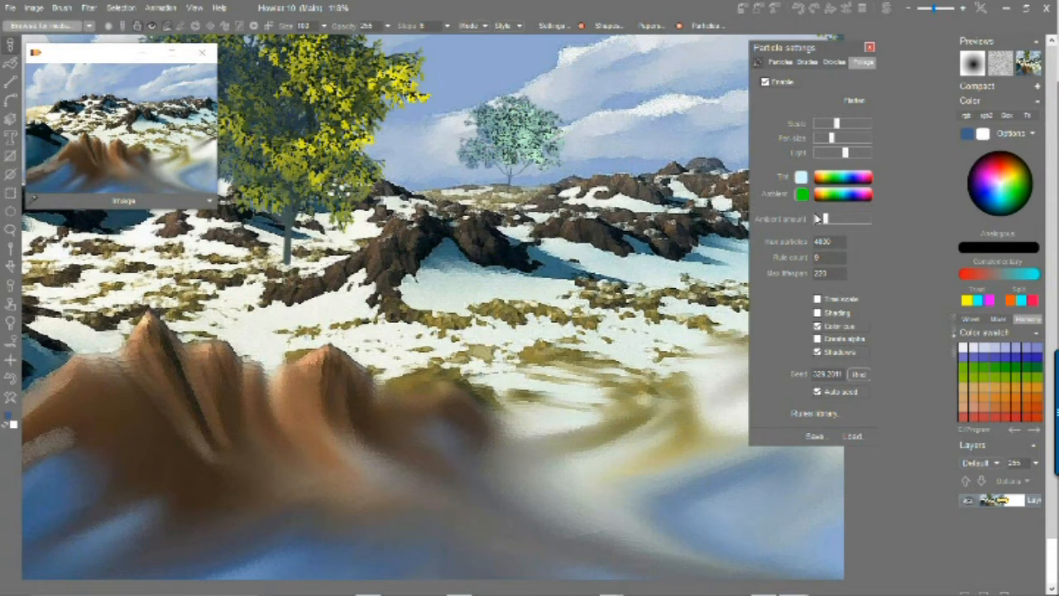
pyautogui.moveTo(842, 121); pyautogui.dragTo(852, 123)
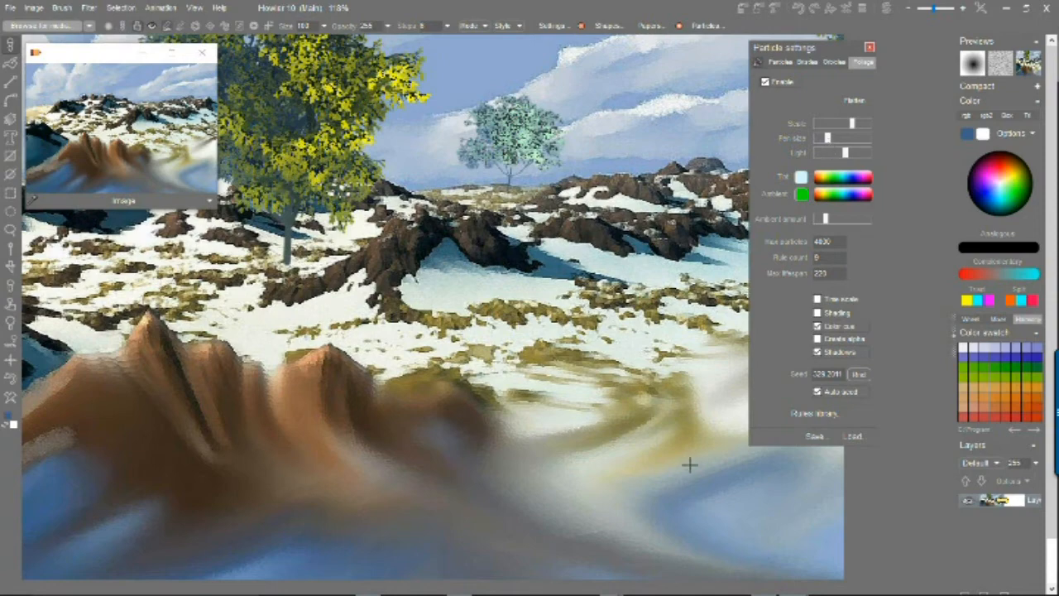
pyautogui.scroll(-3, 562, 432)
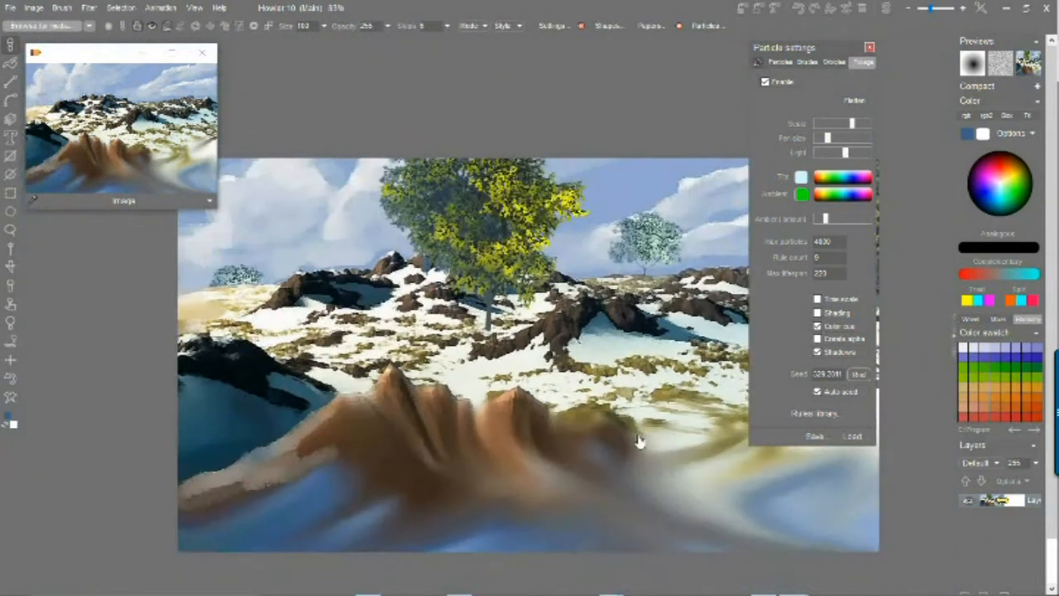
pyautogui.moveTo(634, 478); pyautogui.dragTo(511, 447)
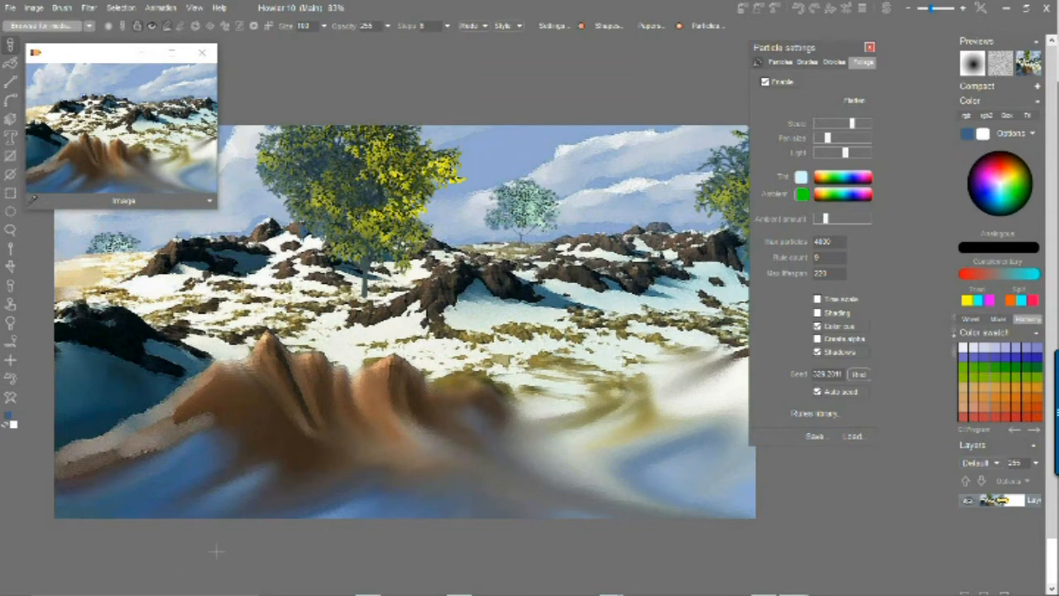
pyautogui.click(216, 560)
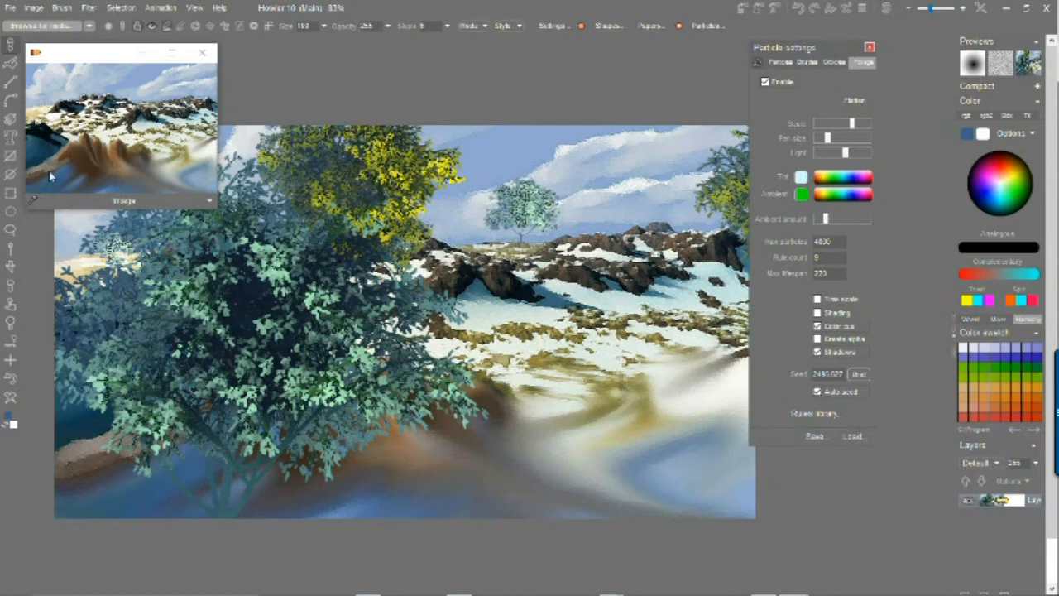
pyautogui.moveTo(282, 333); pyautogui.dragTo(372, 321)
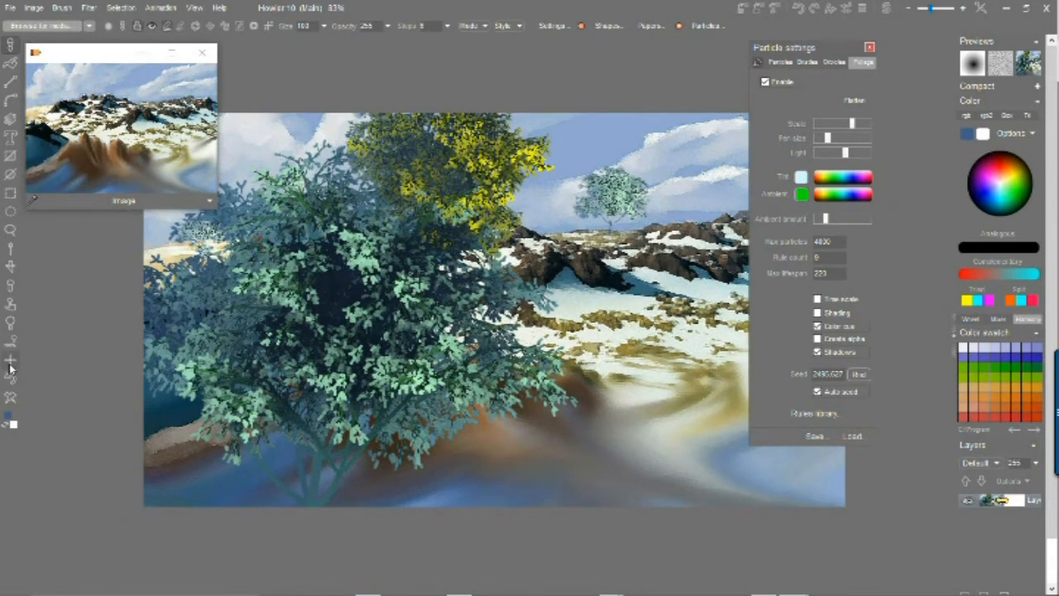
pyautogui.hotkey('ctrl', 'z')
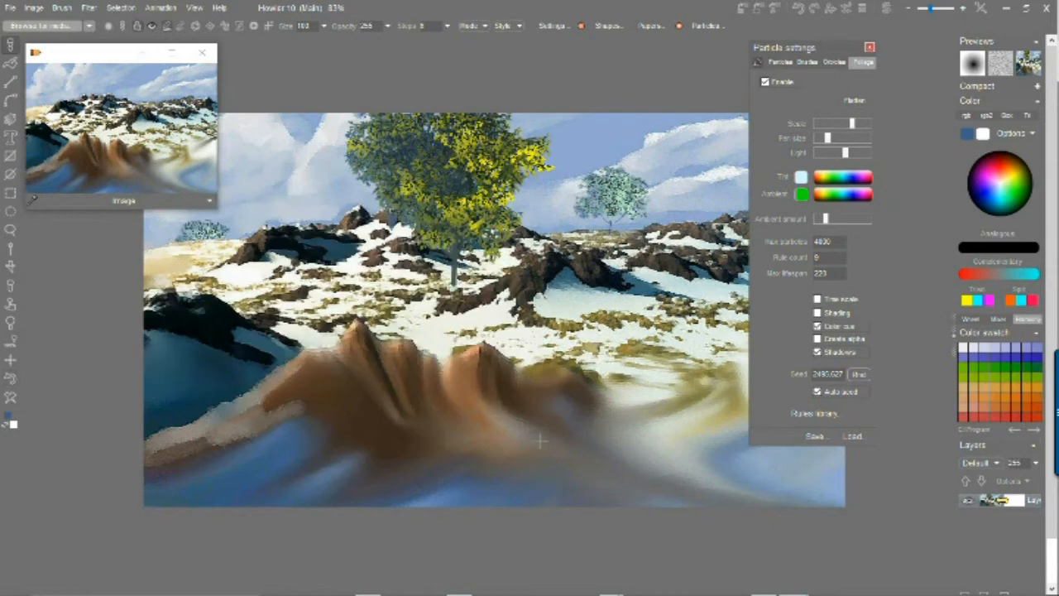
# Raise the foliage Scale further, lower the Pen size, and paint a large blue-green tree rooted below the canvas in the right foreground
pyautogui.moveTo(591, 398); pyautogui.dragTo(402, 389)
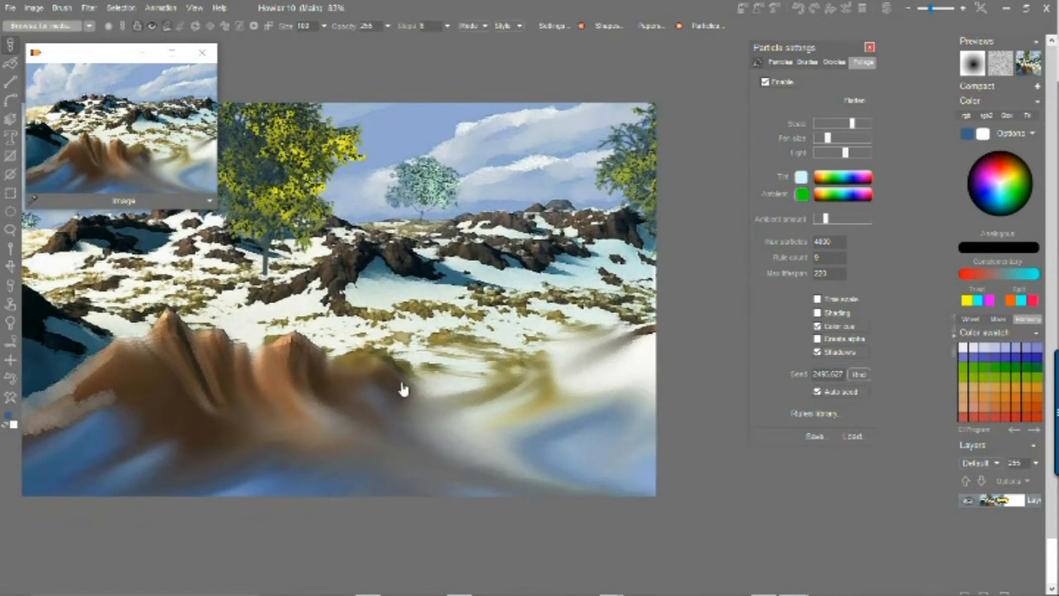
pyautogui.click(865, 123)
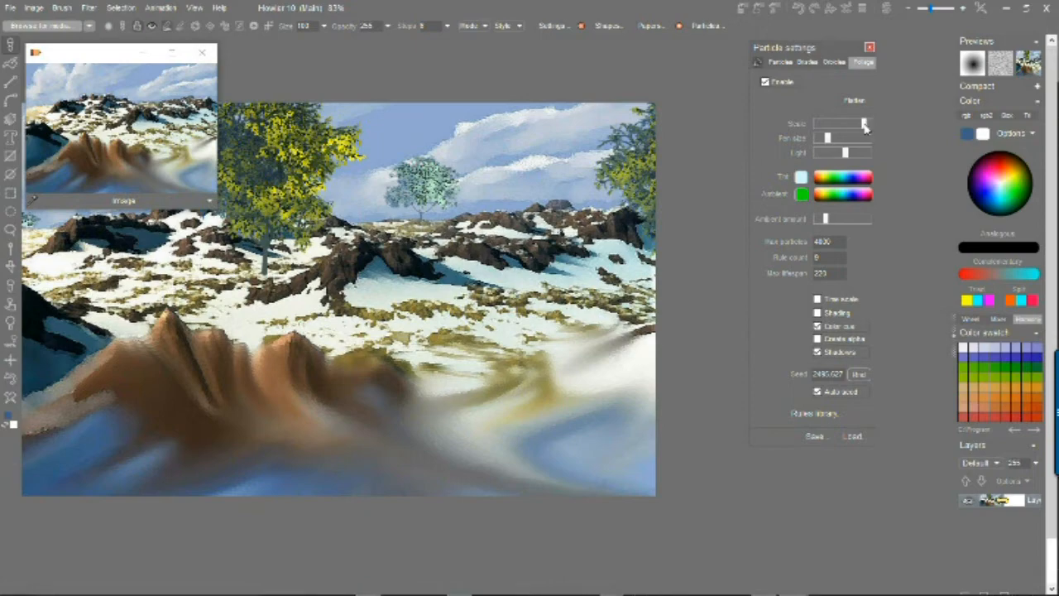
pyautogui.click(825, 141)
pyautogui.click(532, 527)
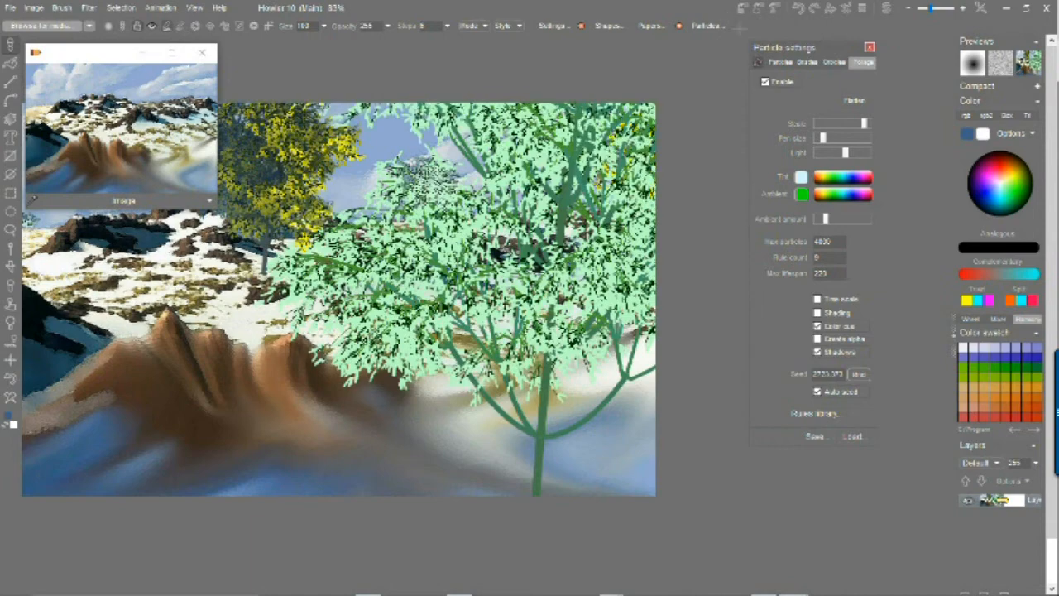
# Look for a soft Paint on alpha brush for masking around the dark rocky ridge
pyautogui.moveTo(372, 330); pyautogui.dragTo(542, 354)
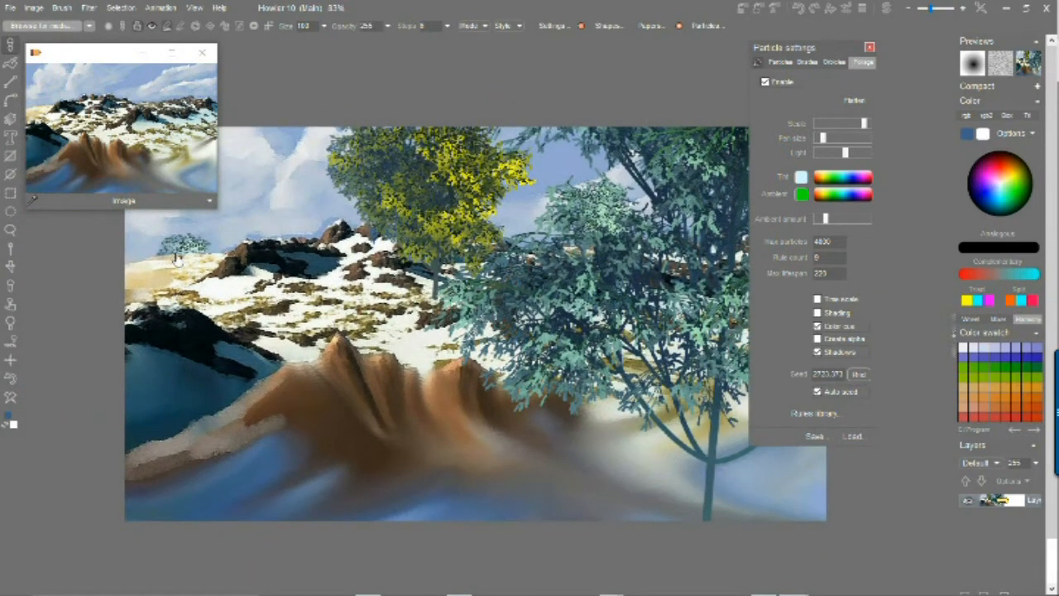
pyautogui.scroll(5, 217, 269)
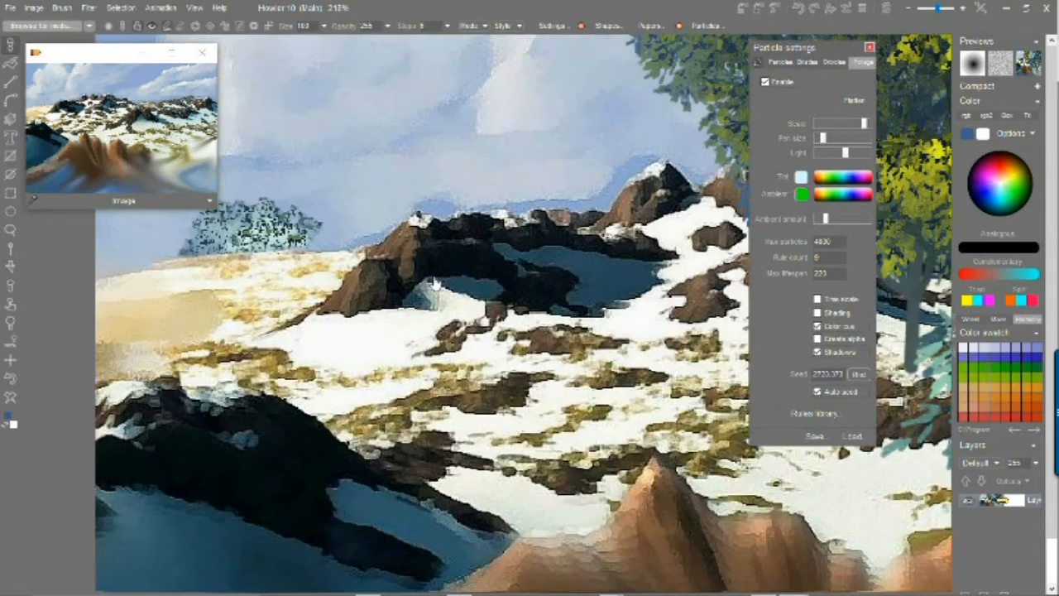
pyautogui.scroll(-2, 434, 284)
pyautogui.moveTo(566, 315); pyautogui.dragTo(422, 354)
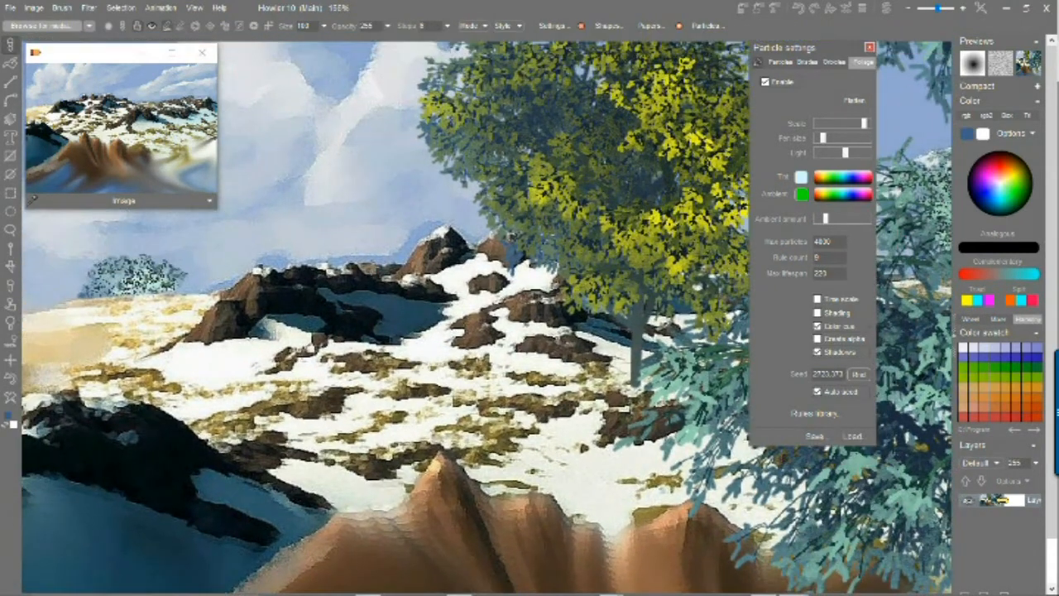
pyautogui.moveTo(354, 271); pyautogui.dragTo(385, 261)
pyautogui.scroll(4, 386, 261)
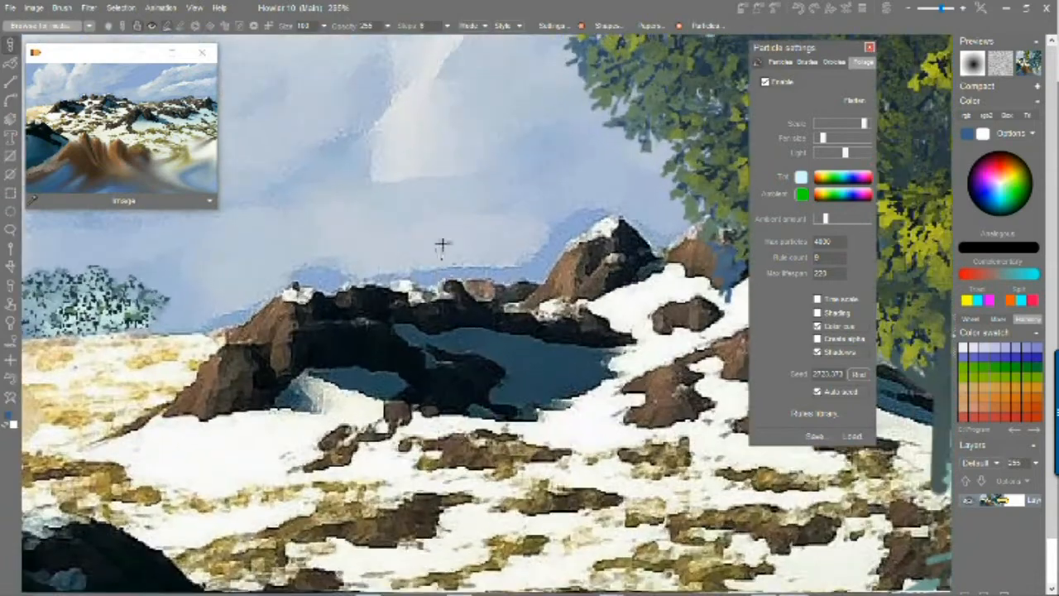
pyautogui.moveTo(442, 245)
pyautogui.mouseDown()
pyautogui.moveTo(399, 230)
pyautogui.moveTo(429, 243)
pyautogui.mouseUp()
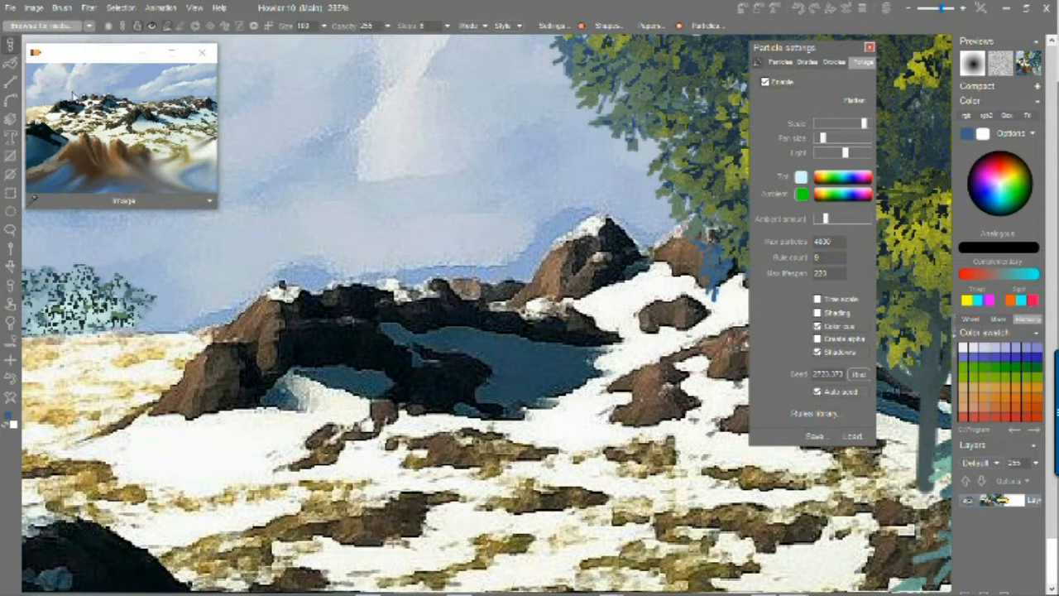
pyautogui.click(11, 48)
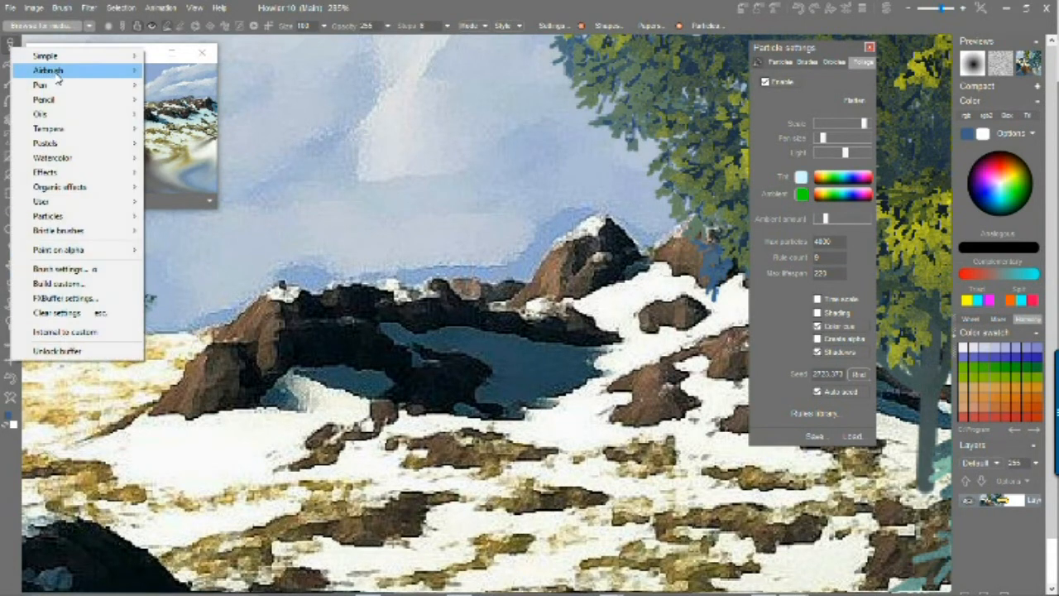
pyautogui.moveTo(78, 250)
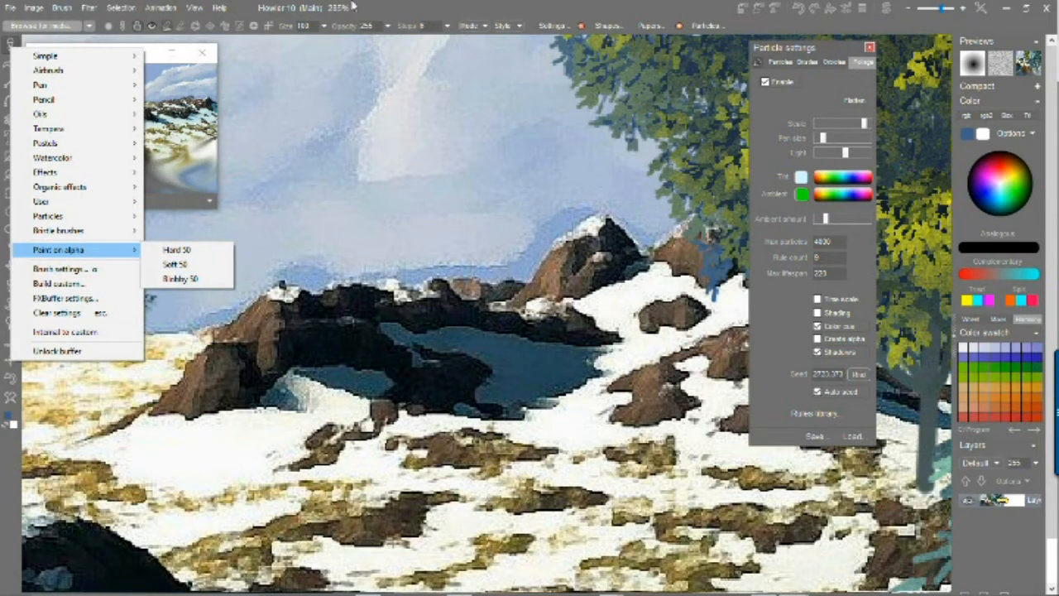
pyautogui.click(183, 264)
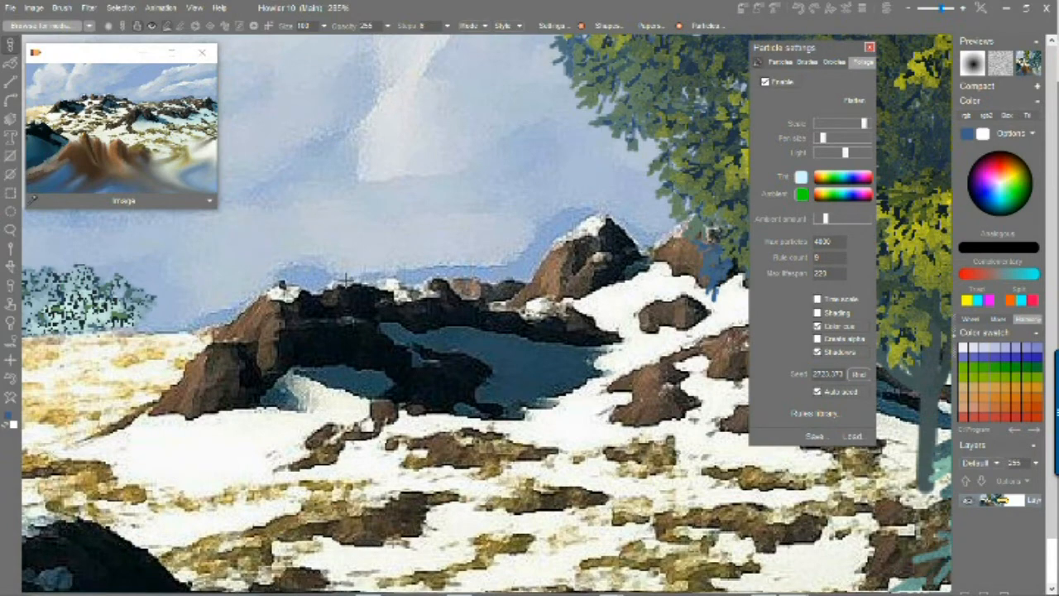
# Lasso the sky above the dark rocky ridge along its skyline, extending the selection outward and keeping the rocks out of it
pyautogui.scroll(3, 341, 277)
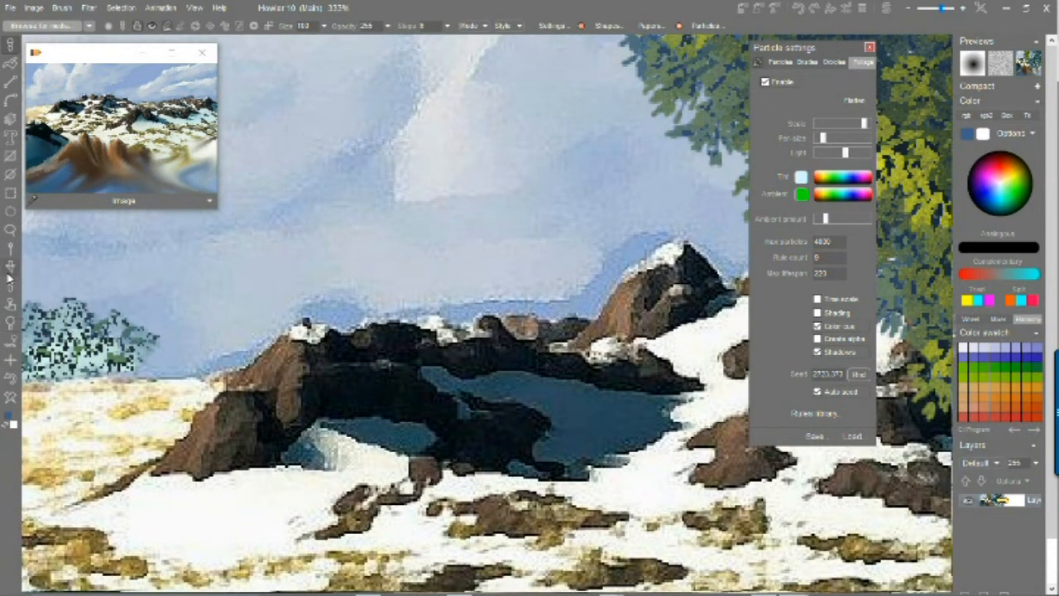
pyautogui.click(10, 231)
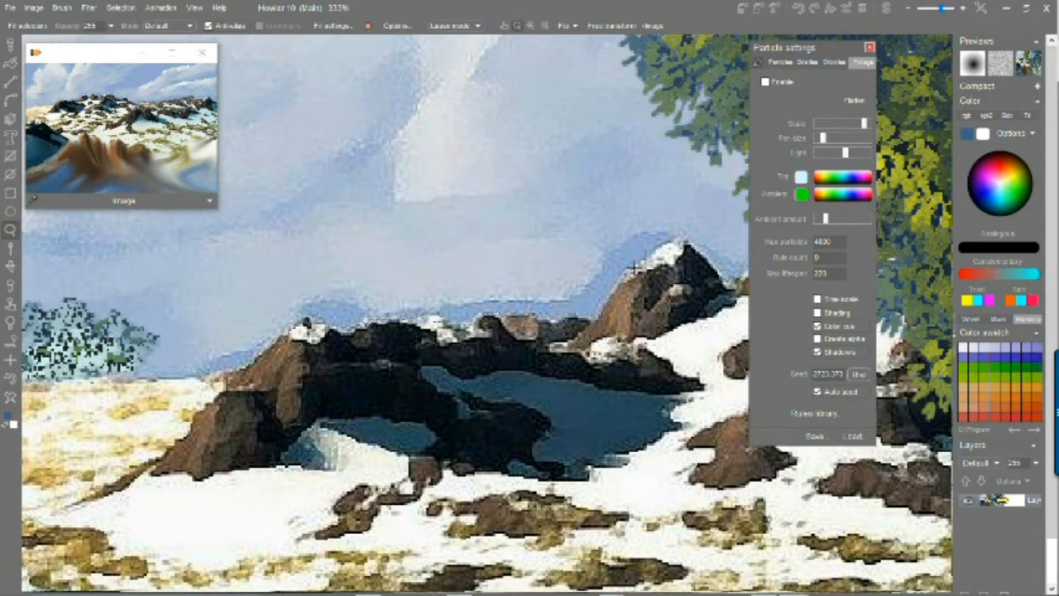
pyautogui.moveTo(677, 241)
pyautogui.mouseDown()
pyautogui.moveTo(638, 161)
pyautogui.moveTo(575, 123)
pyautogui.moveTo(351, 97)
pyautogui.moveTo(280, 131)
pyautogui.moveTo(228, 183)
pyautogui.moveTo(177, 324)
pyautogui.moveTo(217, 369)
pyautogui.mouseUp()
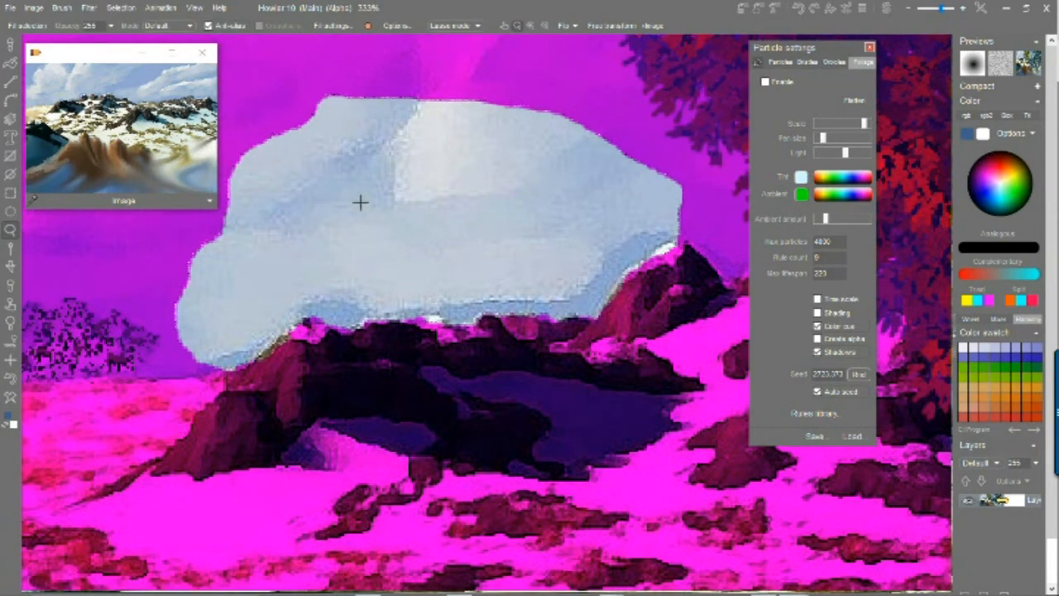
pyautogui.moveTo(612, 139)
pyautogui.mouseDown()
pyautogui.moveTo(504, 70)
pyautogui.moveTo(361, 61)
pyautogui.moveTo(309, 93)
pyautogui.moveTo(428, 174)
pyautogui.mouseUp()
pyautogui.moveTo(330, 150)
pyautogui.mouseDown()
pyautogui.moveTo(366, 94)
pyautogui.moveTo(255, 90)
pyautogui.moveTo(240, 276)
pyautogui.mouseUp()
pyautogui.moveTo(518, 237)
pyautogui.mouseDown()
pyautogui.moveTo(309, 322)
pyautogui.moveTo(346, 334)
pyautogui.moveTo(464, 255)
pyautogui.mouseUp()
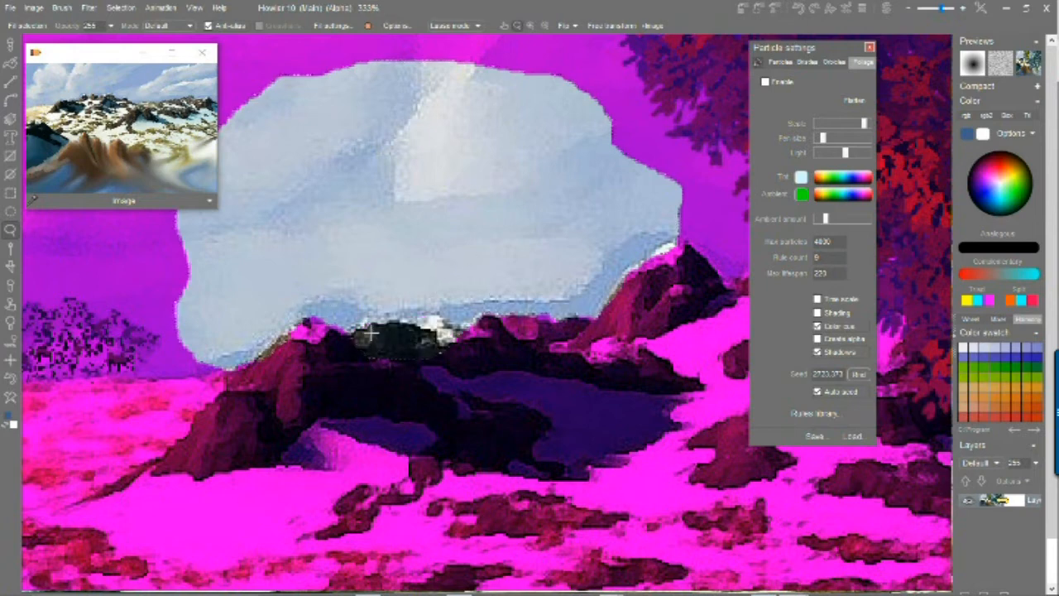
pyautogui.moveTo(335, 346)
pyautogui.mouseDown()
pyautogui.moveTo(439, 324)
pyautogui.moveTo(481, 345)
pyautogui.moveTo(386, 382)
pyautogui.moveTo(310, 381)
pyautogui.mouseUp()
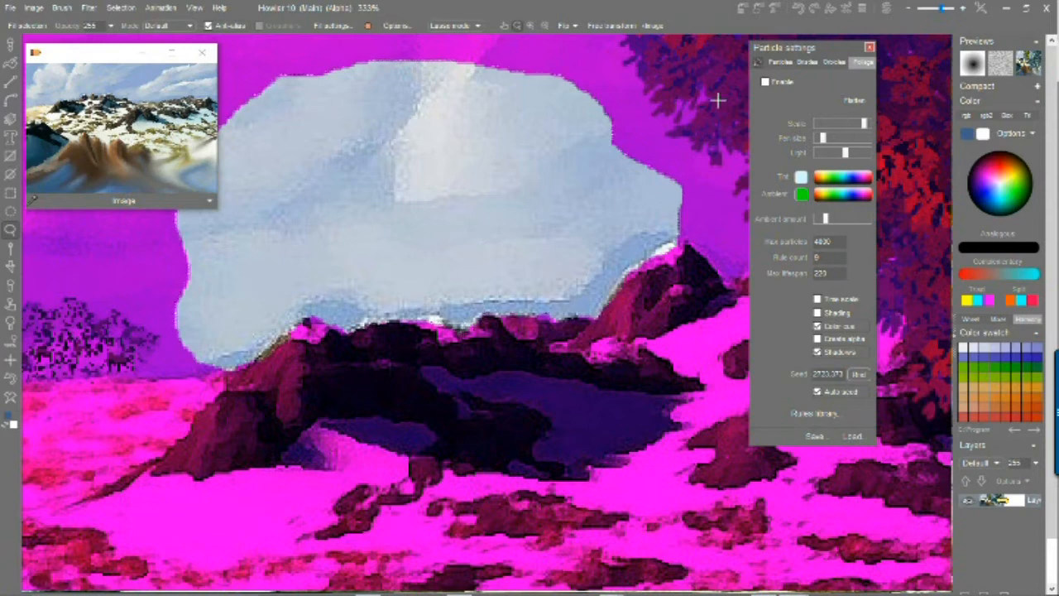
# Lower the foliage Scale, Pen size and Ambient amount for a small distant tree
pyautogui.click(820, 123)
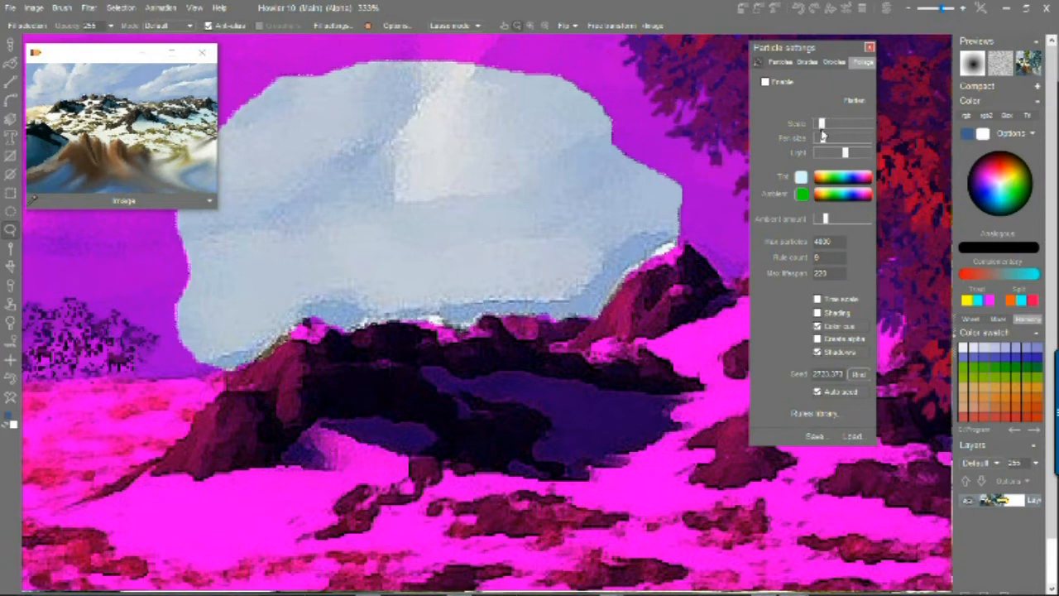
pyautogui.moveTo(824, 137); pyautogui.dragTo(821, 143)
pyautogui.moveTo(827, 219); pyautogui.dragTo(818, 224)
# Undo the stray lasso stroke that replaced the sky selection and re-enable foliage painting
pyautogui.moveTo(439, 341); pyautogui.dragTo(465, 172)
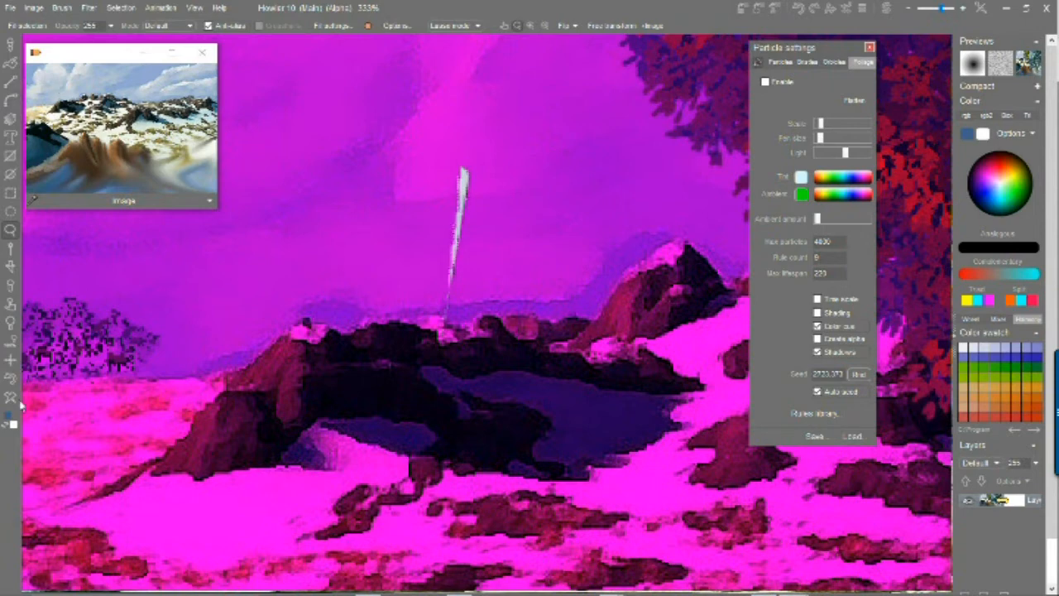
pyautogui.hotkey('ctrl', 'z')
pyautogui.click(778, 81)
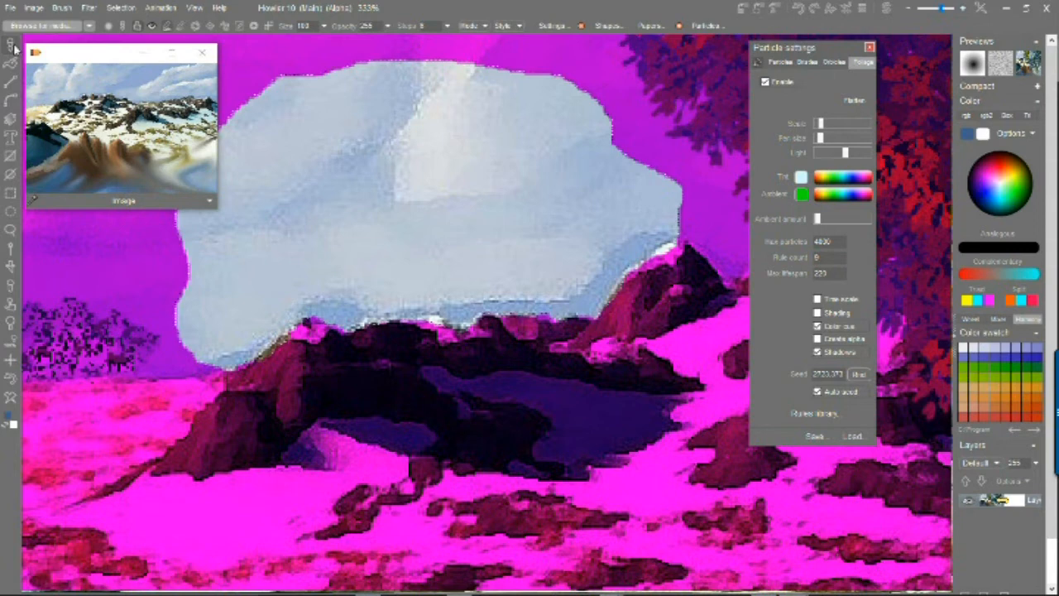
# Try painting small pale-tinted foliage trees in the selected sky behind the dark rocky ridge
pyautogui.click(399, 402)
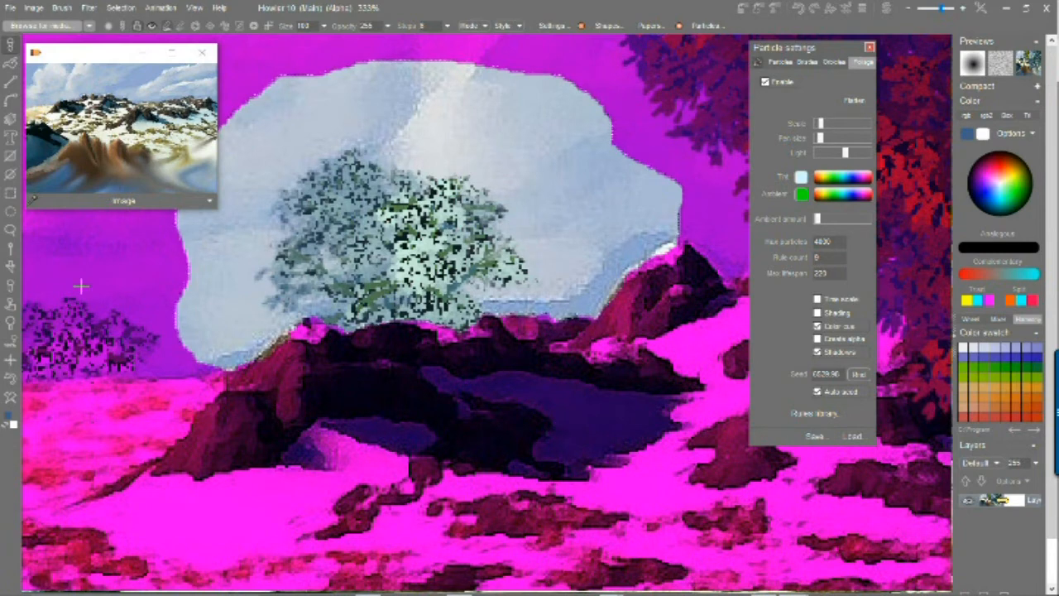
pyautogui.click(11, 378)
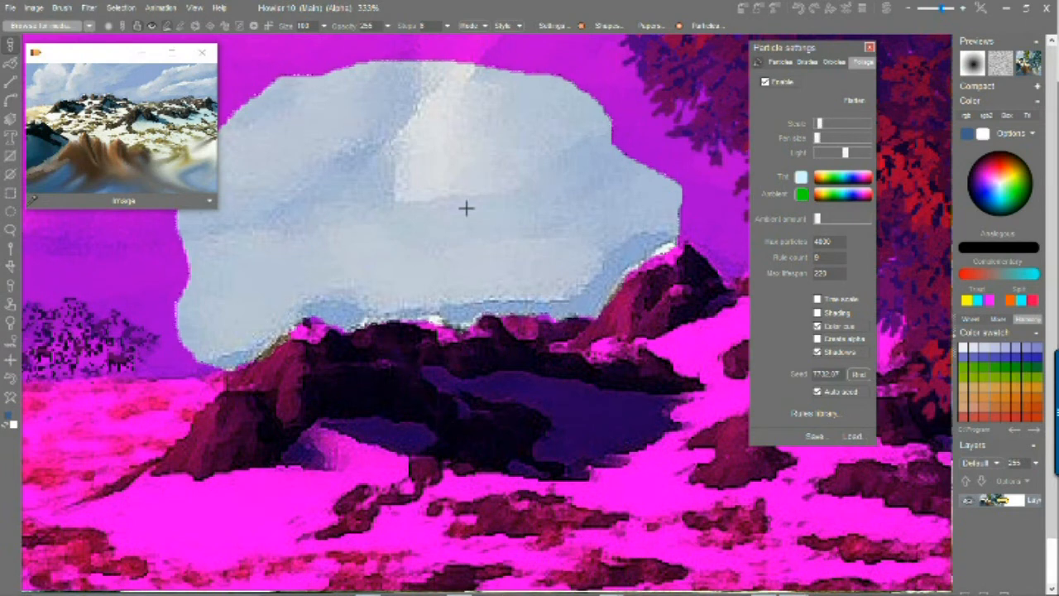
pyautogui.click(450, 281)
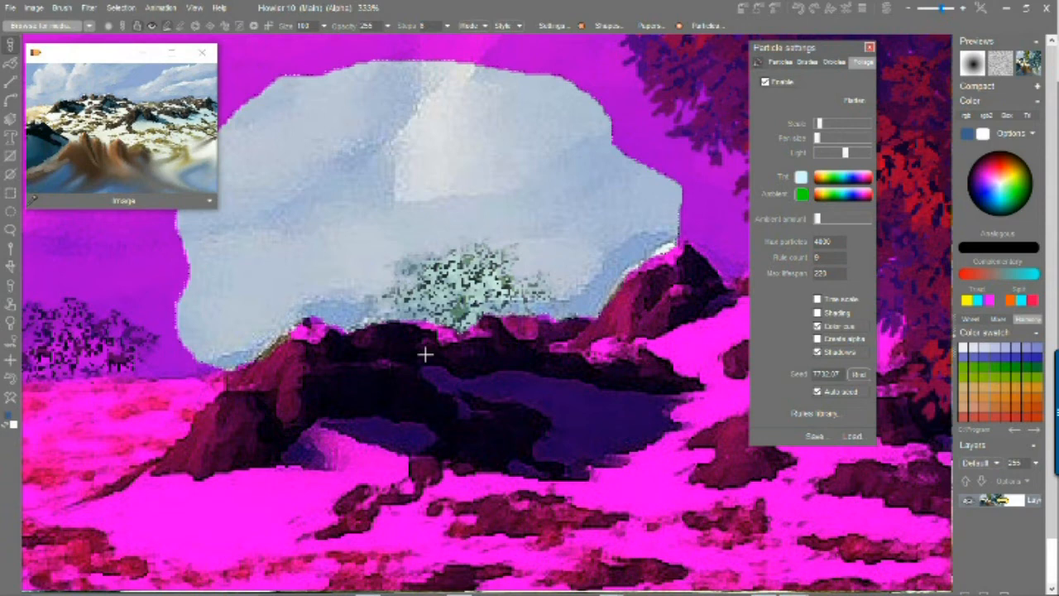
pyautogui.click(373, 269)
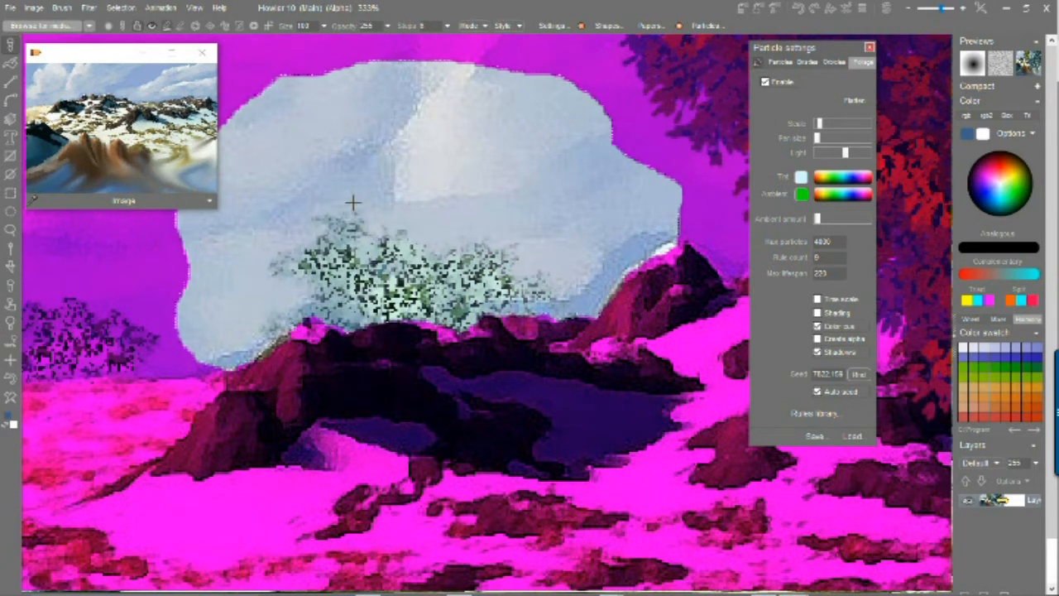
pyautogui.click(416, 170)
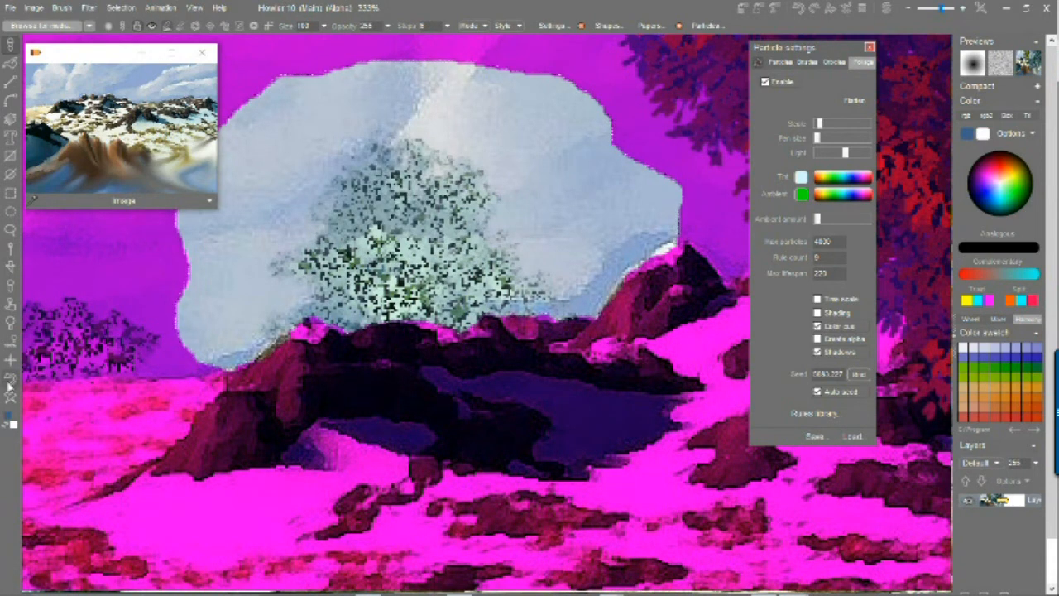
pyautogui.click(9, 382)
pyautogui.click(9, 382)
pyautogui.click(10, 381)
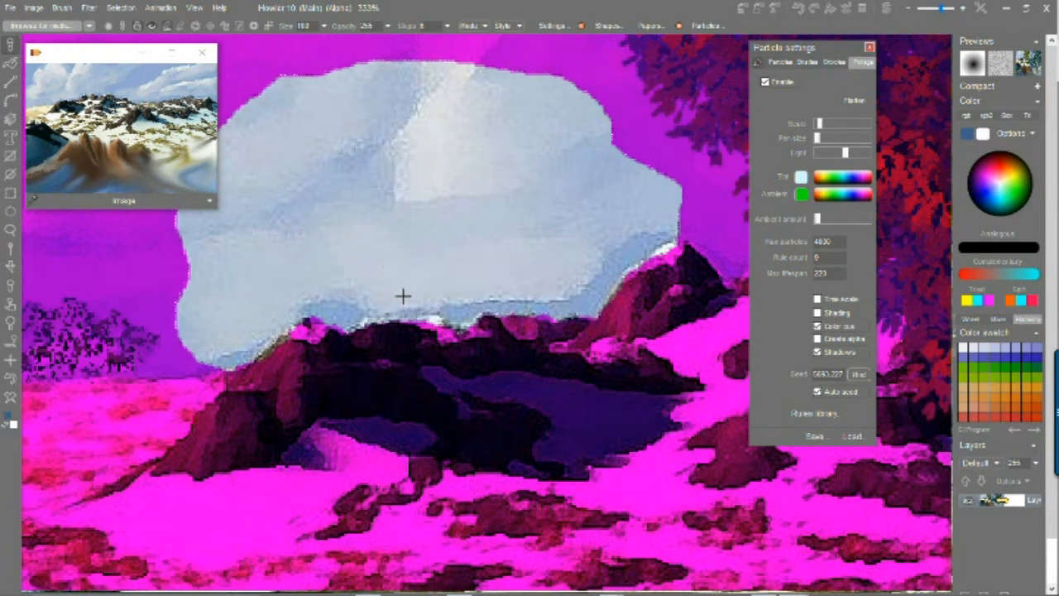
# Paint one small pale foliage tree in the selected sky above the dark rocky ridge, and clear the selection
pyautogui.click(394, 194)
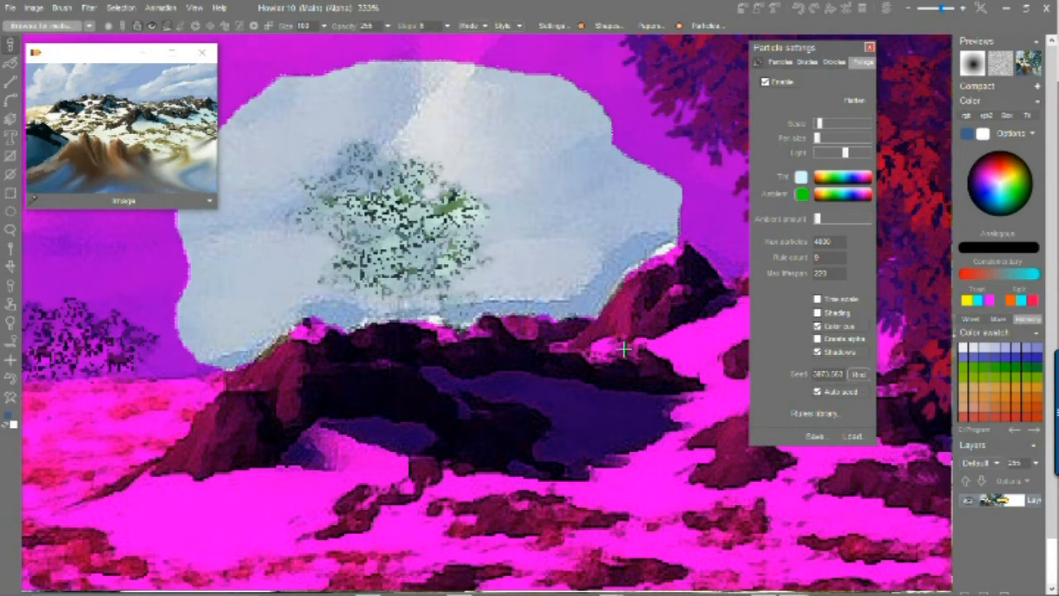
pyautogui.scroll(1, 609, 327)
pyautogui.scroll(-5, 609, 327)
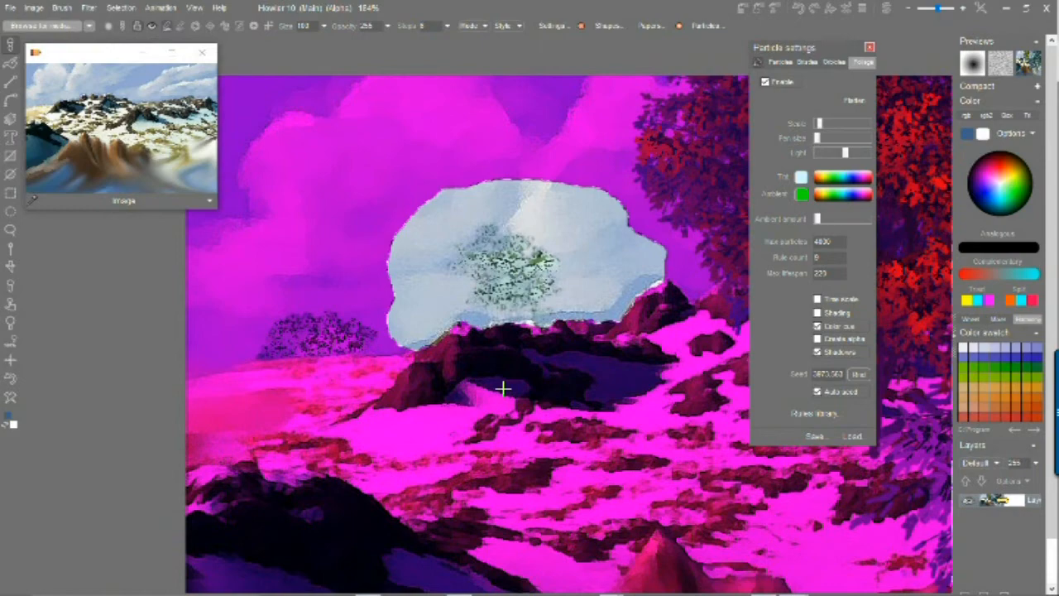
pyautogui.hotkey('ctrl', 'd')
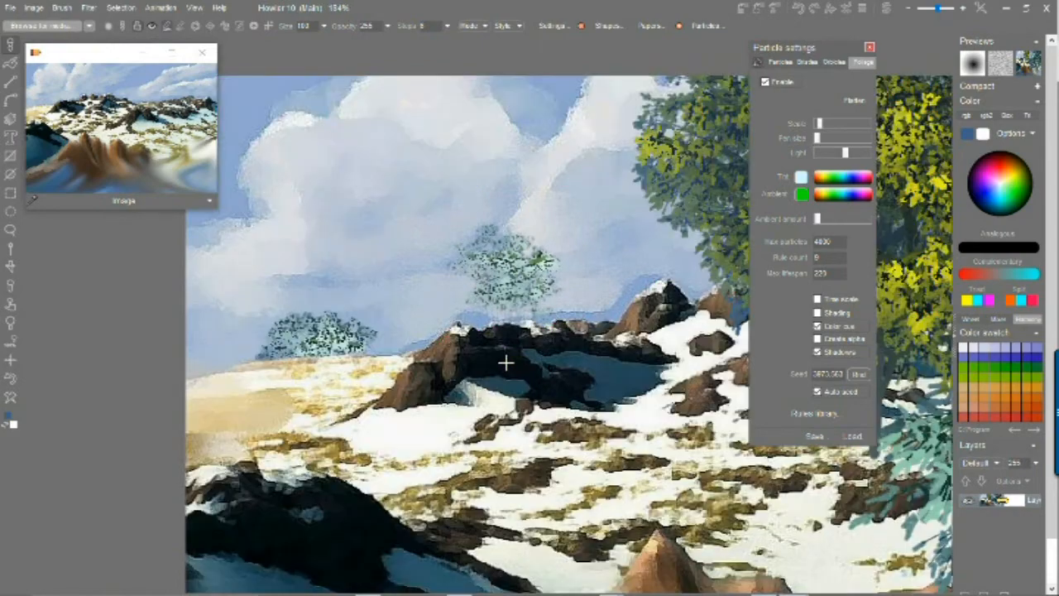
# Examine the distant trees and the large foreground trees across the whole painting
pyautogui.moveTo(638, 329); pyautogui.dragTo(391, 327)
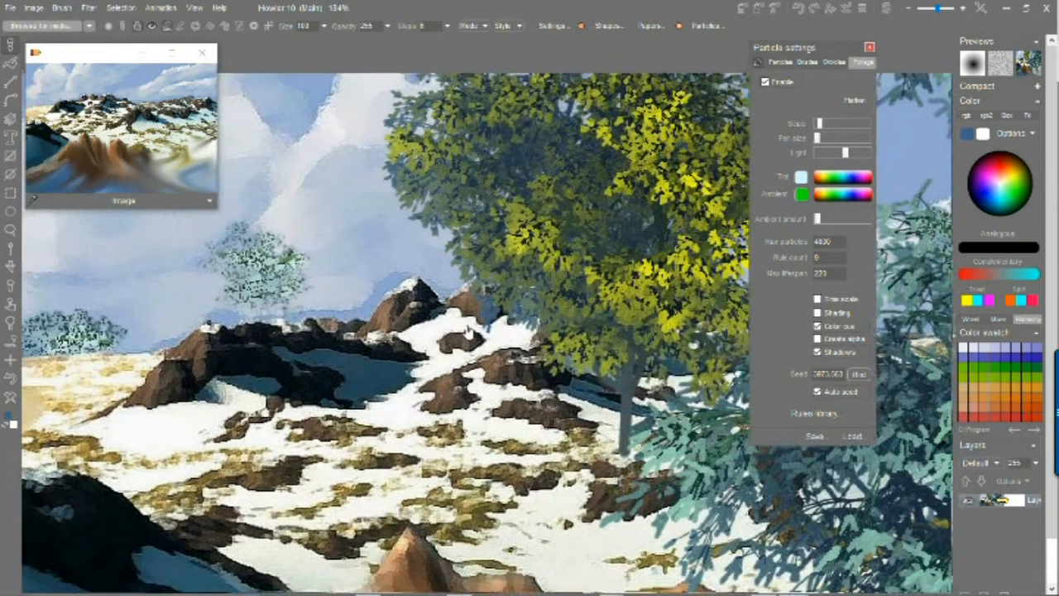
pyautogui.scroll(-1, 397, 327)
pyautogui.scroll(-2, 384, 329)
pyautogui.scroll(-2, 497, 351)
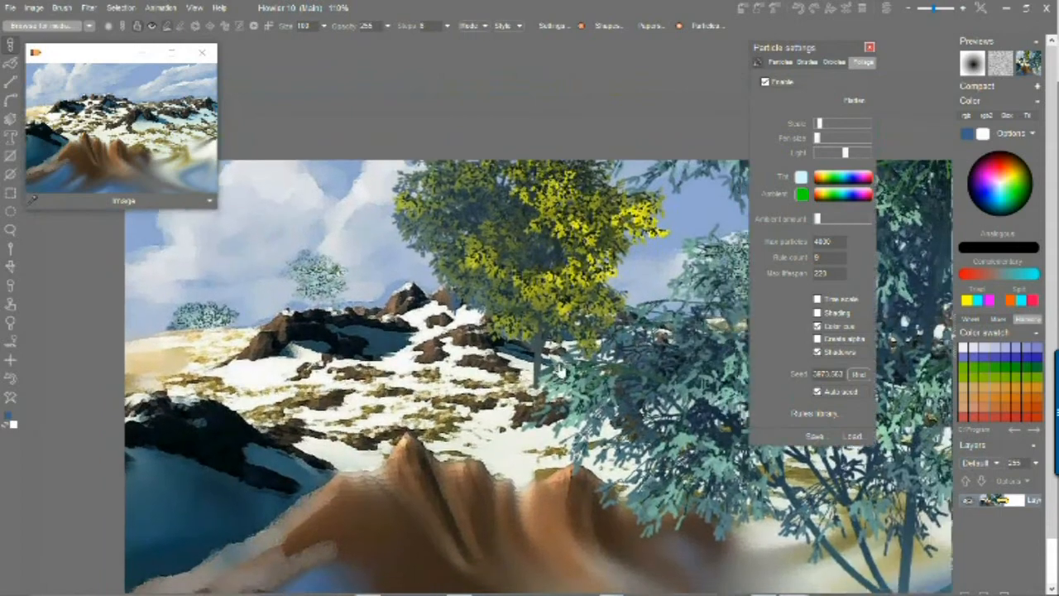
pyautogui.moveTo(498, 352); pyautogui.dragTo(505, 307)
pyautogui.scroll(-1, 488, 347)
pyautogui.scroll(1, 499, 356)
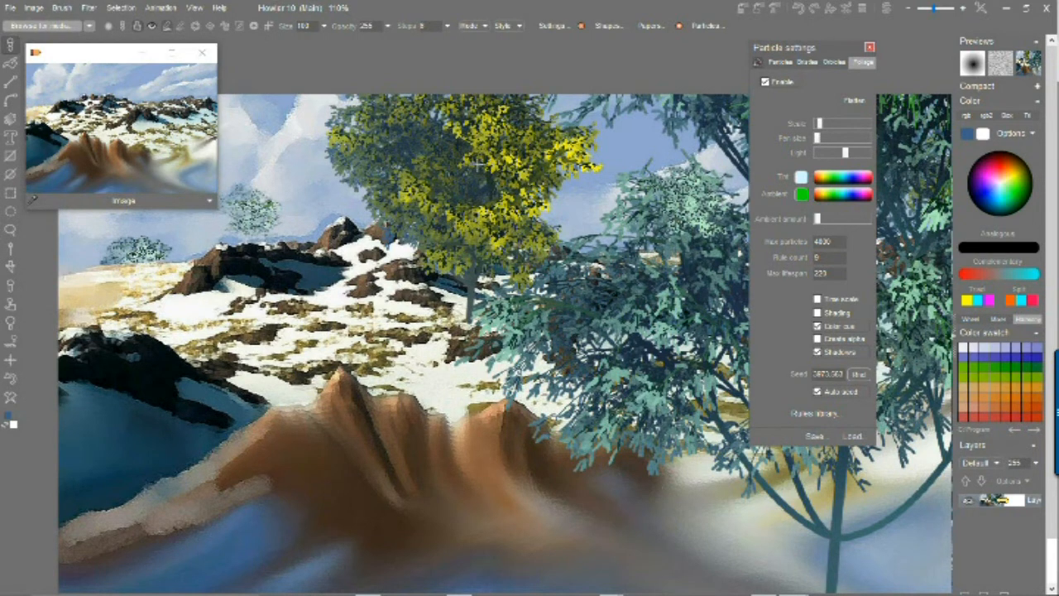
pyautogui.moveTo(646, 189); pyautogui.dragTo(525, 206)
pyautogui.scroll(-5, 576, 216)
pyautogui.scroll(2, 576, 217)
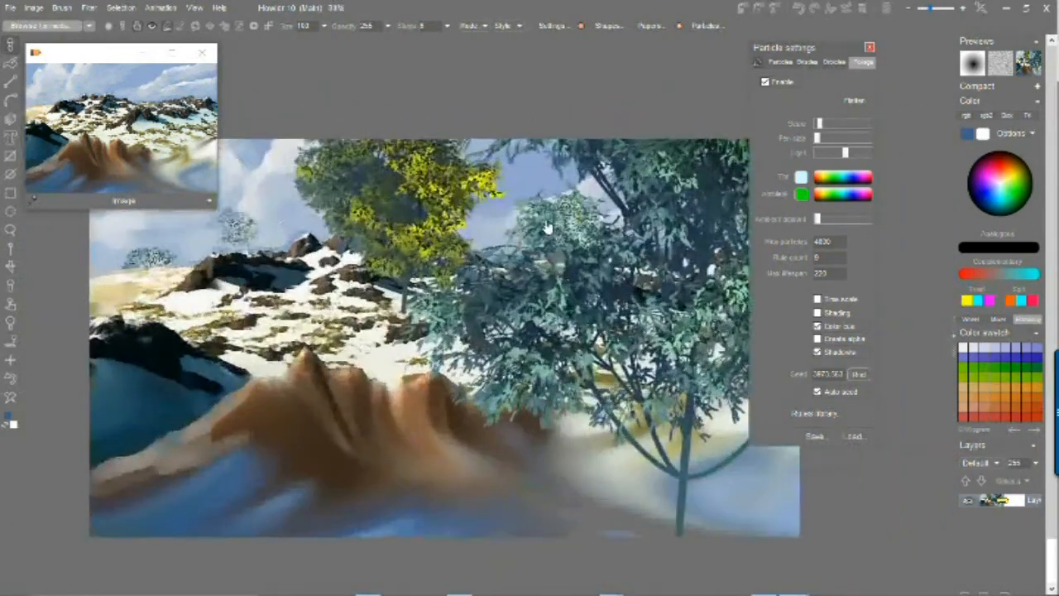
pyautogui.scroll(2, 547, 229)
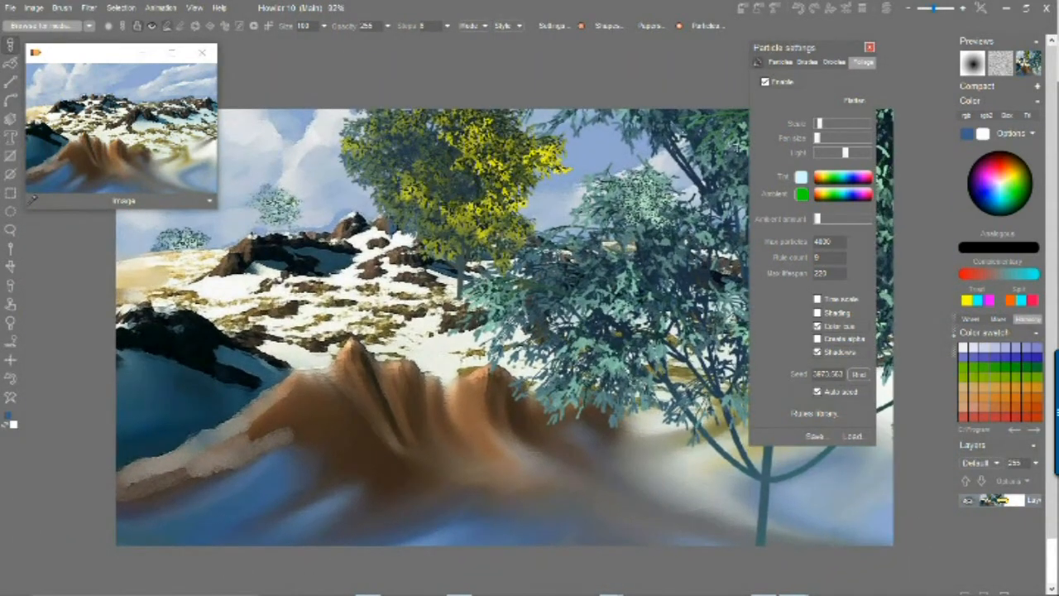
# Move the particle settings aside and minimise the floating reference image window
pyautogui.moveTo(811, 49); pyautogui.dragTo(968, 54)
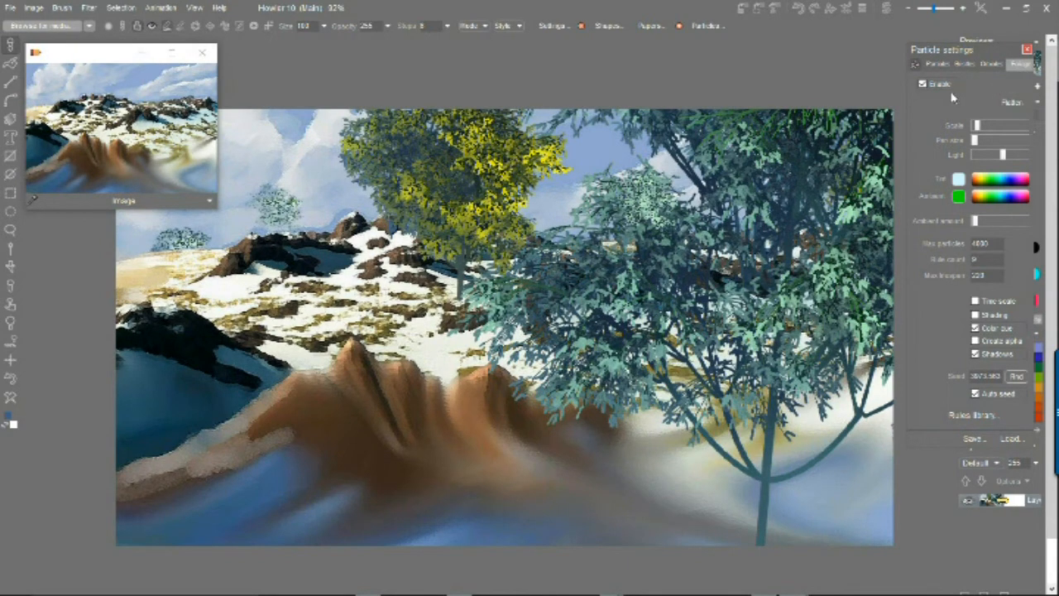
pyautogui.moveTo(1011, 51); pyautogui.dragTo(856, 48)
pyautogui.moveTo(87, 55); pyautogui.dragTo(574, 52)
pyautogui.click(627, 48)
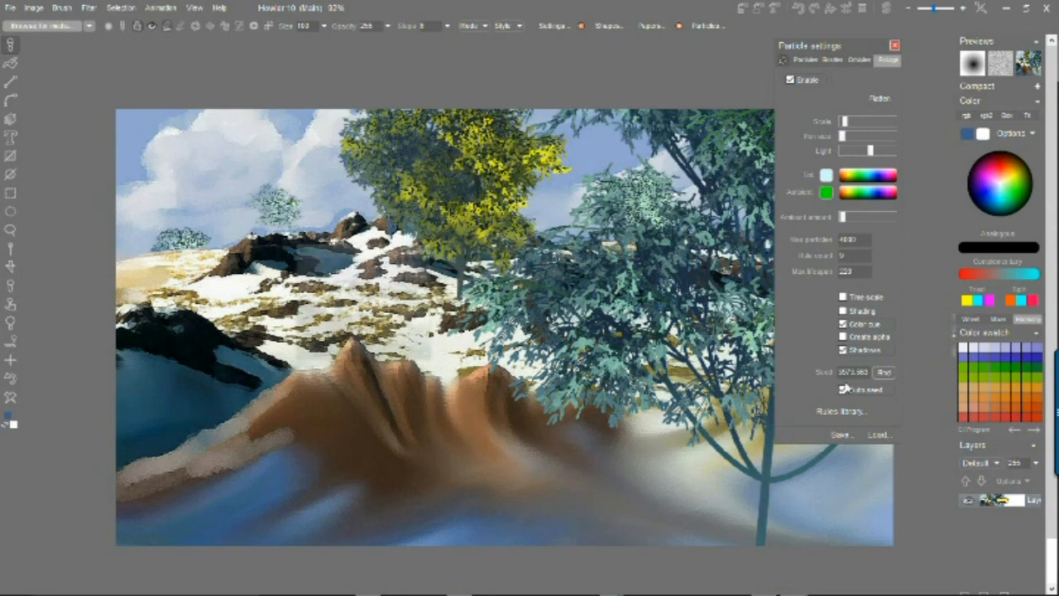
# Browse the foliage presets and load the third Grass painter preset
pyautogui.click(883, 431)
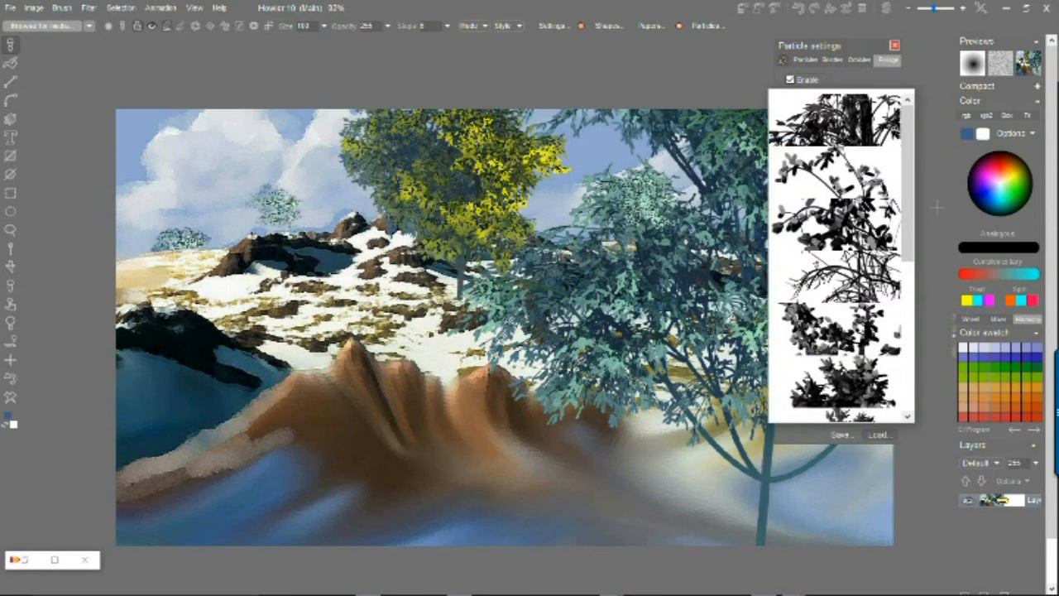
pyautogui.moveTo(907, 194); pyautogui.dragTo(906, 282)
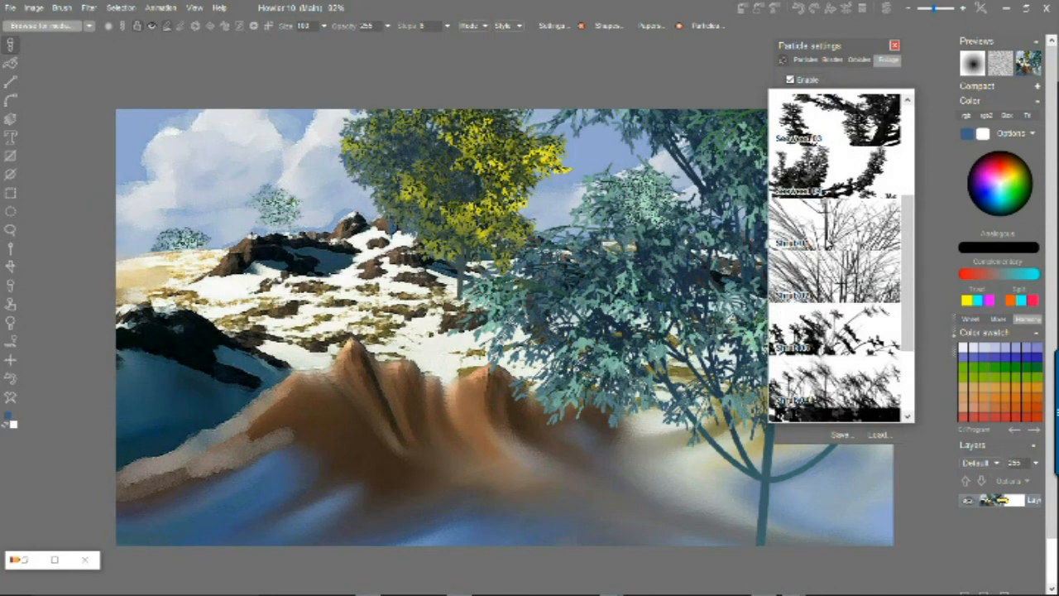
pyautogui.scroll(-5, 907, 335)
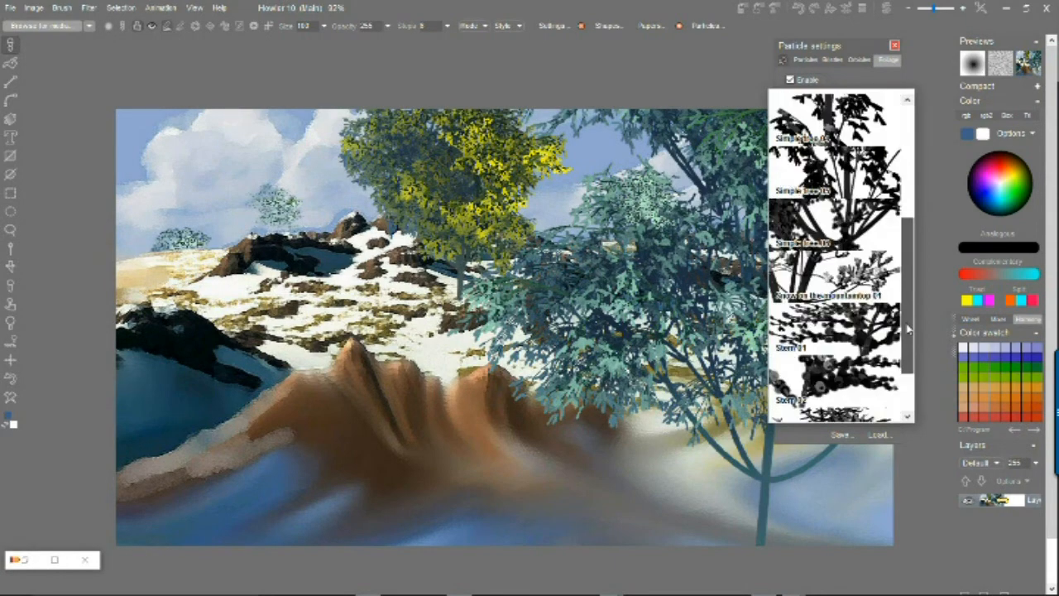
pyautogui.moveTo(907, 345)
pyautogui.mouseDown()
pyautogui.moveTo(906, 227)
pyautogui.moveTo(908, 265)
pyautogui.mouseUp()
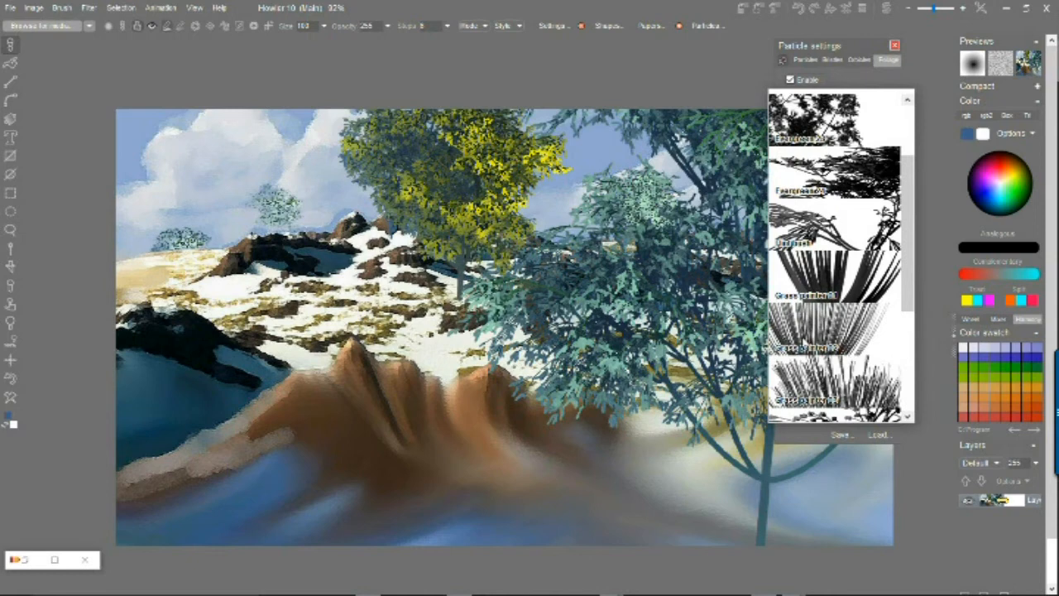
pyautogui.click(838, 398)
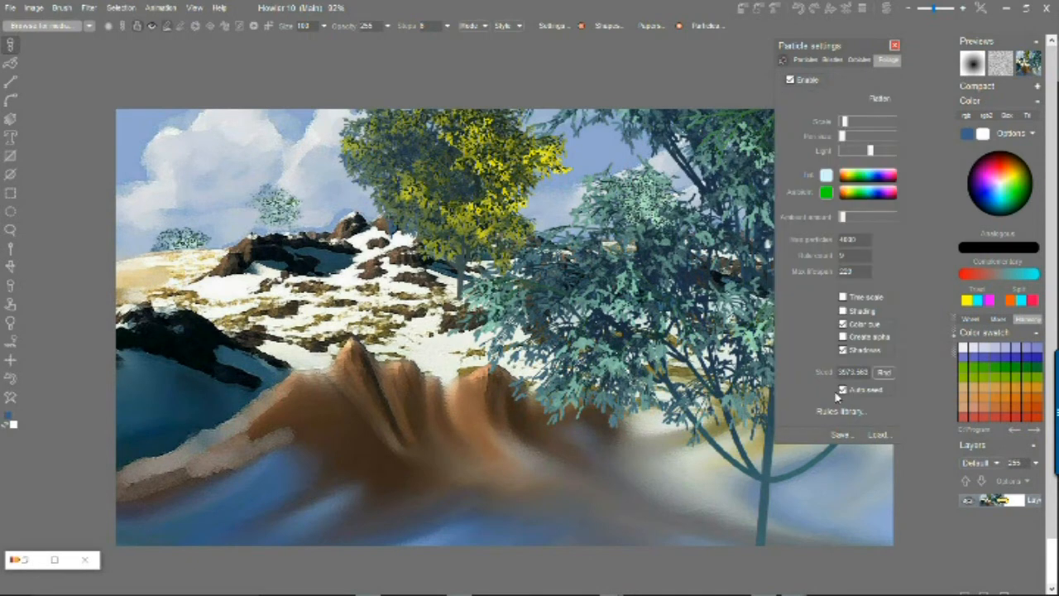
# Paint small test tufts of grass along the foreground and raise the foliage Scale and Pen size for taller grass
pyautogui.moveTo(163, 540)
pyautogui.mouseDown()
pyautogui.moveTo(295, 527)
pyautogui.moveTo(288, 537)
pyautogui.moveTo(250, 515)
pyautogui.moveTo(432, 498)
pyautogui.mouseUp()
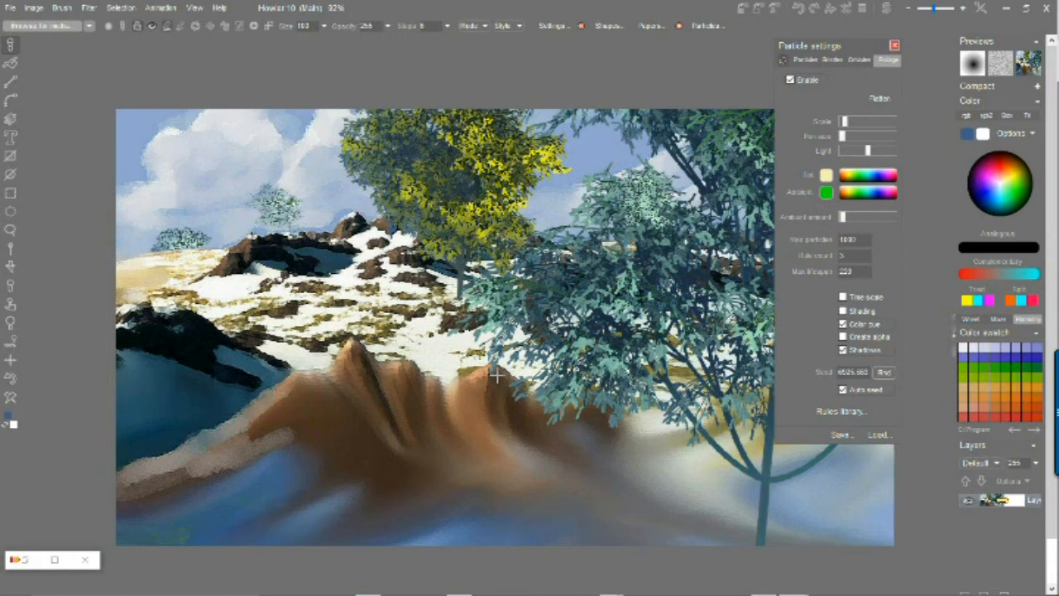
pyautogui.moveTo(843, 122); pyautogui.dragTo(846, 136)
pyautogui.click(356, 539)
pyautogui.click(322, 536)
pyautogui.hotkey('ctrl', 'z')
pyautogui.moveTo(852, 123); pyautogui.dragTo(855, 123)
pyautogui.click(867, 122)
pyautogui.click(860, 137)
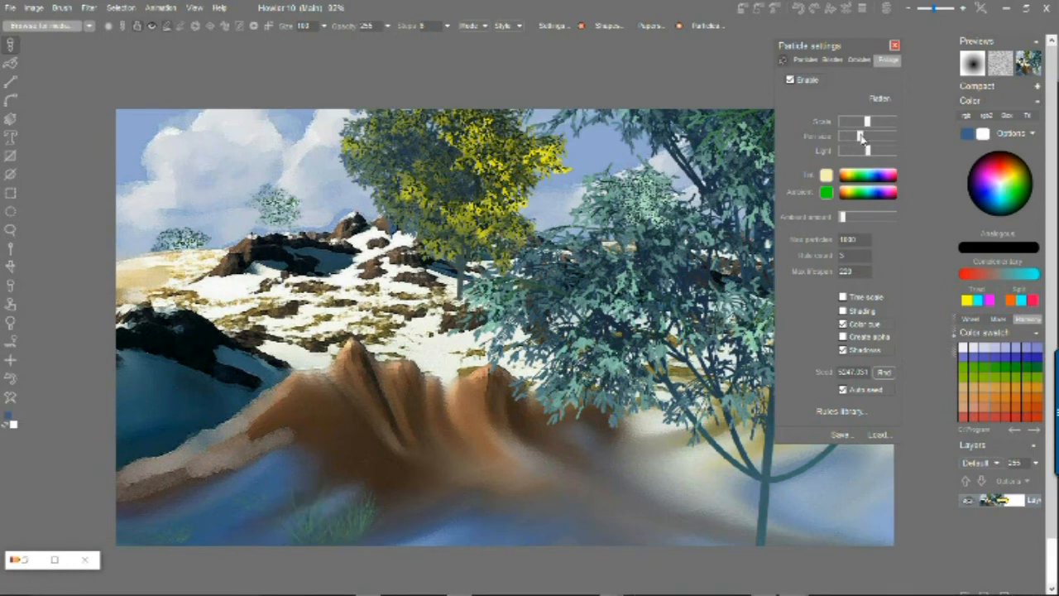
# Paint overlapping tall blue-green grass tufts along the foreground, from the left edge to the big tree's trunk
pyautogui.moveTo(339, 548)
pyautogui.mouseDown()
pyautogui.moveTo(377, 532)
pyautogui.moveTo(547, 534)
pyautogui.moveTo(670, 571)
pyautogui.mouseUp()
pyautogui.moveTo(203, 546); pyautogui.dragTo(137, 553)
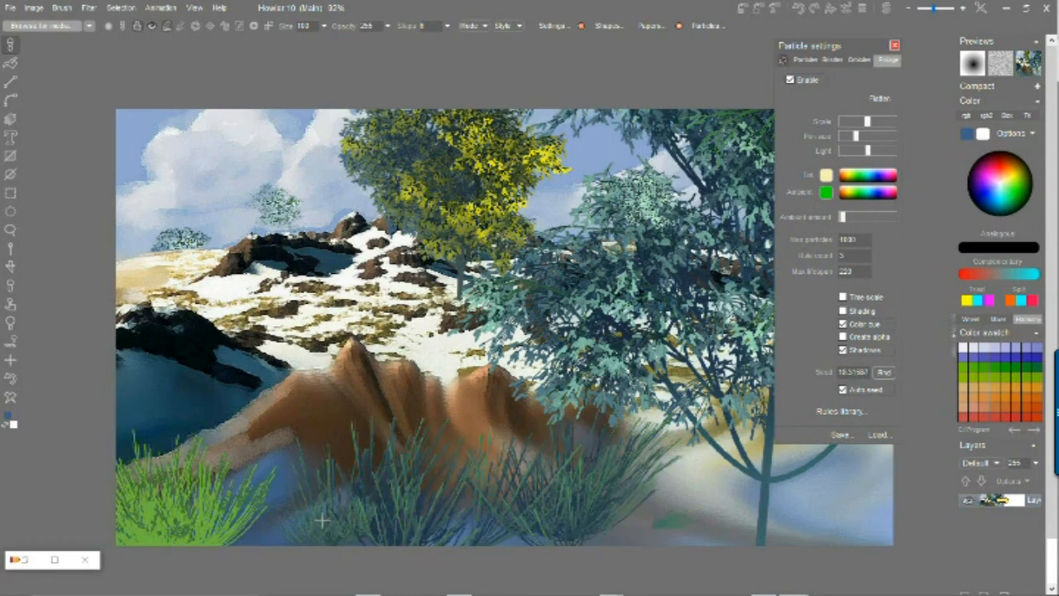
pyautogui.moveTo(260, 517); pyautogui.dragTo(264, 366)
pyautogui.moveTo(277, 399); pyautogui.dragTo(422, 400)
pyautogui.moveTo(570, 407)
pyautogui.mouseDown()
pyautogui.moveTo(484, 449)
pyautogui.moveTo(430, 447)
pyautogui.mouseUp()
pyautogui.moveTo(682, 414)
pyautogui.mouseDown()
pyautogui.moveTo(596, 421)
pyautogui.moveTo(579, 439)
pyautogui.moveTo(397, 409)
pyautogui.mouseUp()
pyautogui.moveTo(248, 399)
pyautogui.mouseDown()
pyautogui.moveTo(372, 449)
pyautogui.moveTo(428, 398)
pyautogui.mouseUp()
pyautogui.moveTo(269, 398)
pyautogui.mouseDown()
pyautogui.moveTo(341, 439)
pyautogui.moveTo(426, 397)
pyautogui.mouseUp()
pyautogui.moveTo(556, 385)
pyautogui.mouseDown()
pyautogui.moveTo(272, 403)
pyautogui.moveTo(283, 443)
pyautogui.mouseUp()
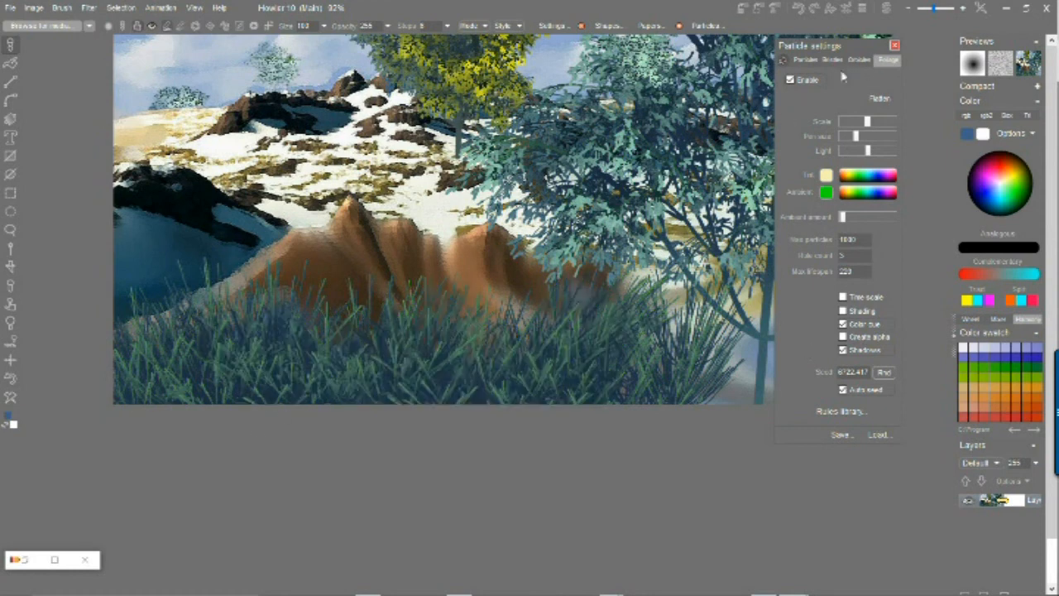
# Enable the standard particle brush and load the dense, fur-like preset listed directly after Aloe
pyautogui.moveTo(852, 55); pyautogui.dragTo(892, 110)
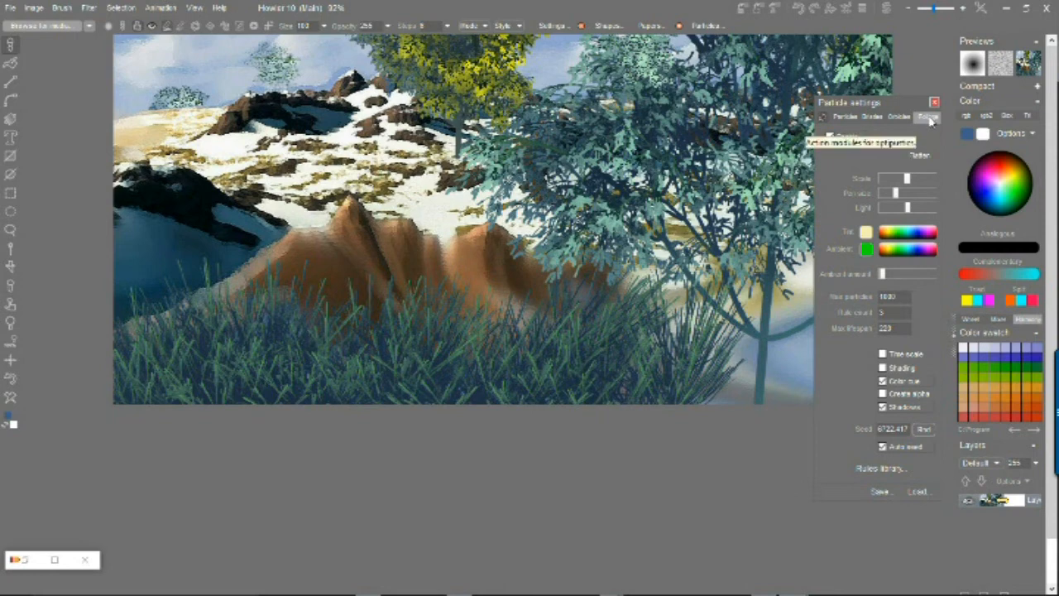
pyautogui.click(846, 117)
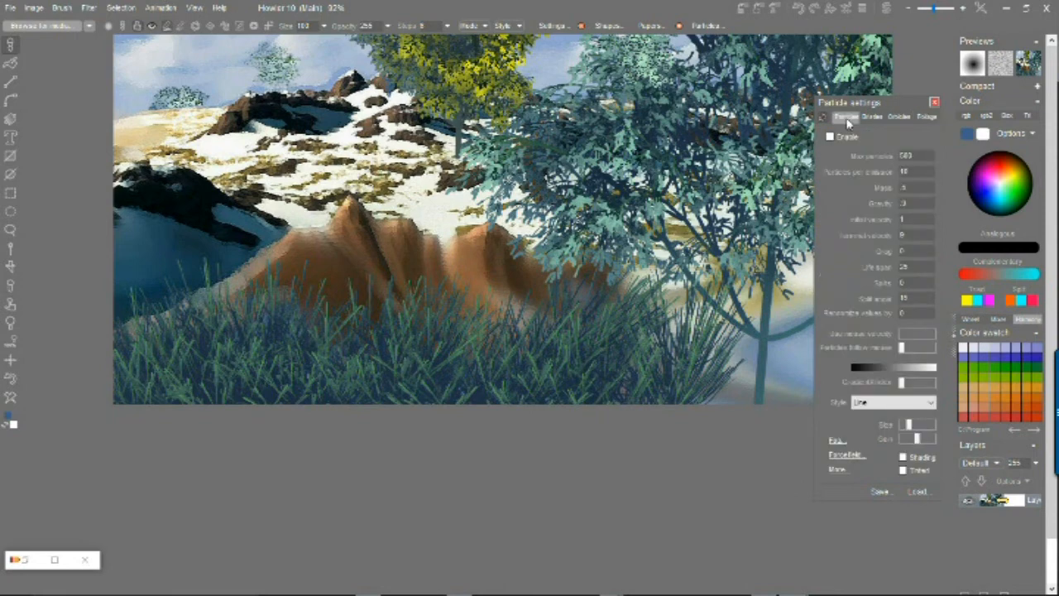
pyautogui.click(846, 138)
pyautogui.click(917, 492)
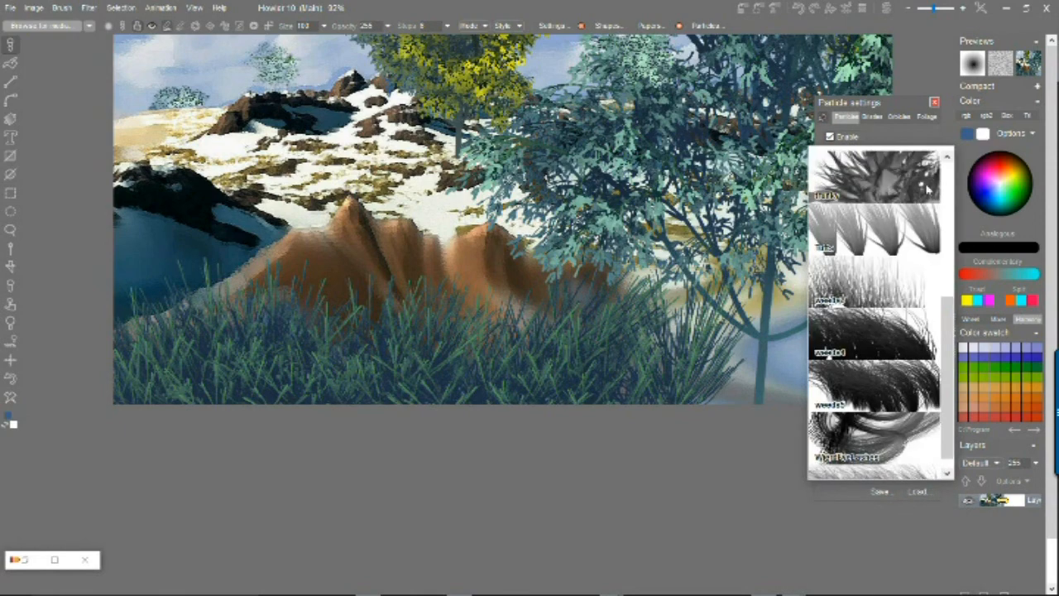
pyautogui.click(949, 280)
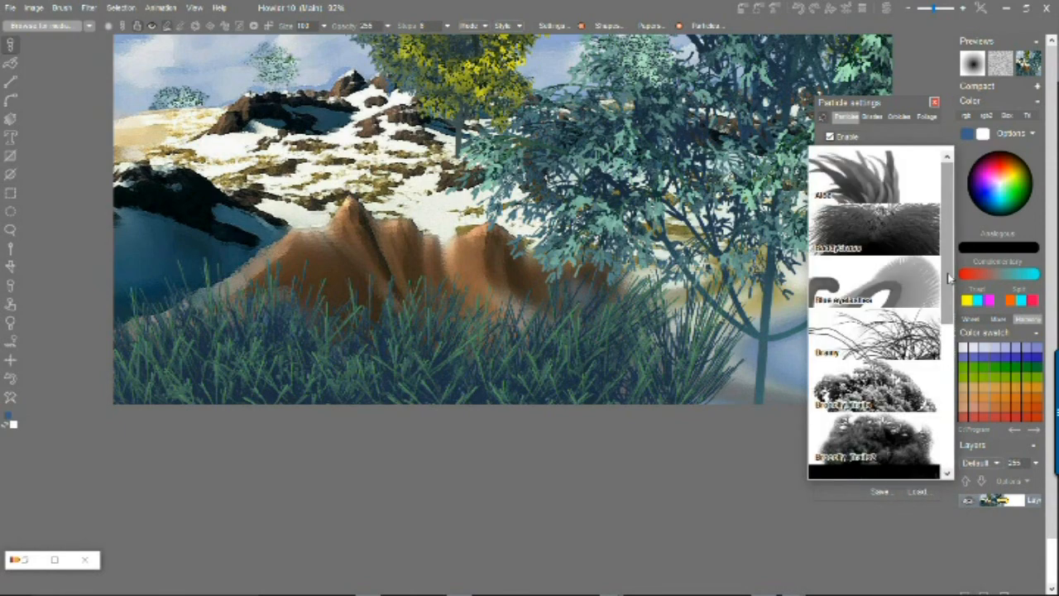
pyautogui.click(869, 246)
# Paint a band of low yellow-green grass along the lower edge of the painting, in front of the tall tufts
pyautogui.moveTo(616, 401)
pyautogui.mouseDown()
pyautogui.moveTo(555, 430)
pyautogui.moveTo(509, 420)
pyautogui.moveTo(429, 376)
pyautogui.moveTo(411, 404)
pyautogui.moveTo(303, 418)
pyautogui.moveTo(243, 442)
pyautogui.moveTo(172, 400)
pyautogui.moveTo(157, 412)
pyautogui.moveTo(169, 354)
pyautogui.moveTo(214, 431)
pyautogui.moveTo(229, 401)
pyautogui.moveTo(410, 442)
pyautogui.moveTo(463, 420)
pyautogui.moveTo(437, 405)
pyautogui.moveTo(489, 400)
pyautogui.moveTo(670, 435)
pyautogui.moveTo(526, 403)
pyautogui.moveTo(506, 442)
pyautogui.moveTo(472, 396)
pyautogui.moveTo(413, 407)
pyautogui.moveTo(406, 448)
pyautogui.moveTo(484, 433)
pyautogui.moveTo(334, 406)
pyautogui.moveTo(283, 436)
pyautogui.moveTo(267, 402)
pyautogui.moveTo(278, 456)
pyautogui.moveTo(234, 414)
pyautogui.moveTo(157, 431)
pyautogui.moveTo(115, 419)
pyautogui.moveTo(99, 367)
pyautogui.moveTo(165, 412)
pyautogui.moveTo(244, 394)
pyautogui.moveTo(276, 448)
pyautogui.moveTo(376, 422)
pyautogui.moveTo(392, 401)
pyautogui.moveTo(485, 403)
pyautogui.mouseUp()
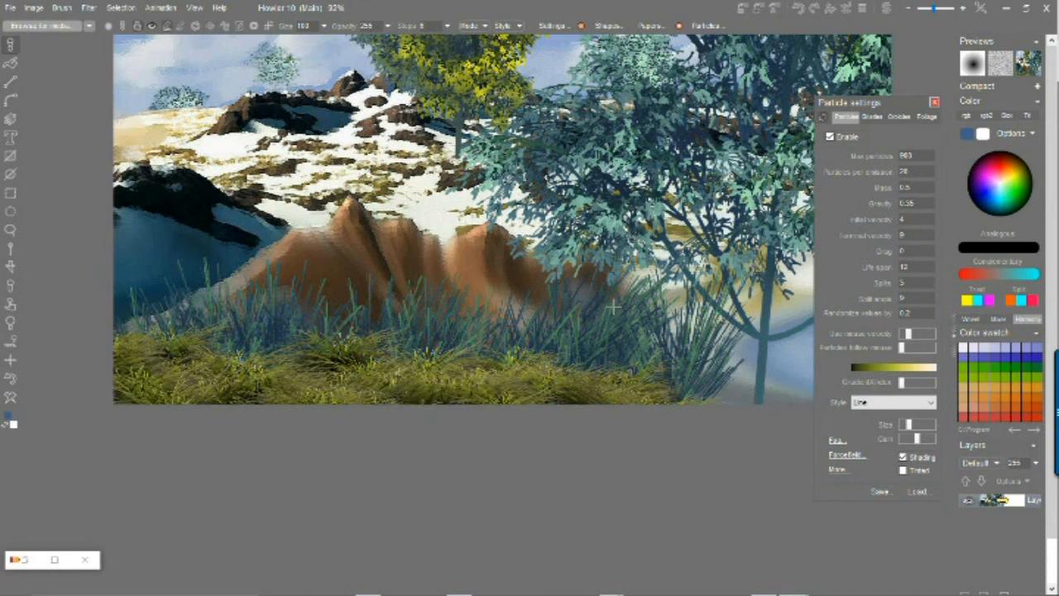
pyautogui.moveTo(609, 216); pyautogui.dragTo(581, 356)
pyautogui.scroll(-2, 657, 318)
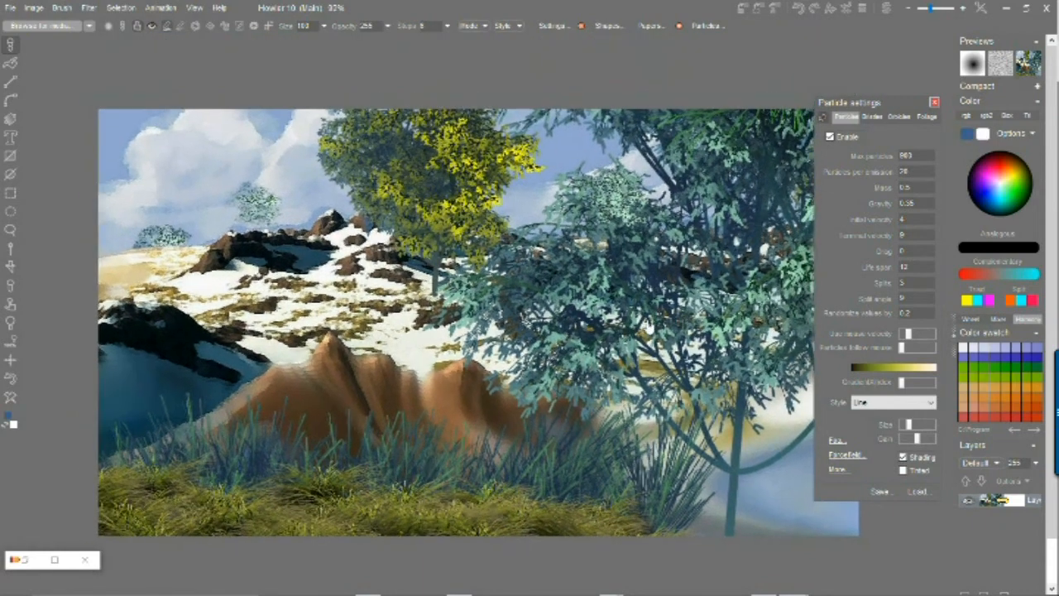
# Raise the foliage brush Scale and look over the Foliage rules library
pyautogui.click(926, 116)
pyautogui.moveTo(900, 108); pyautogui.dragTo(892, 60)
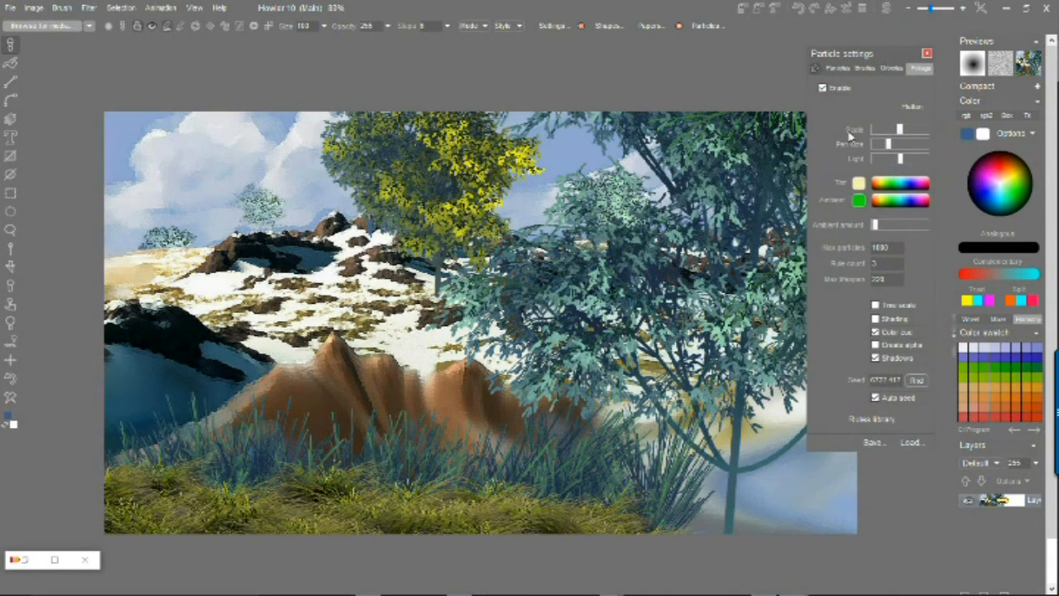
pyautogui.moveTo(884, 130); pyautogui.dragTo(908, 130)
pyautogui.moveTo(887, 55); pyautogui.dragTo(861, 51)
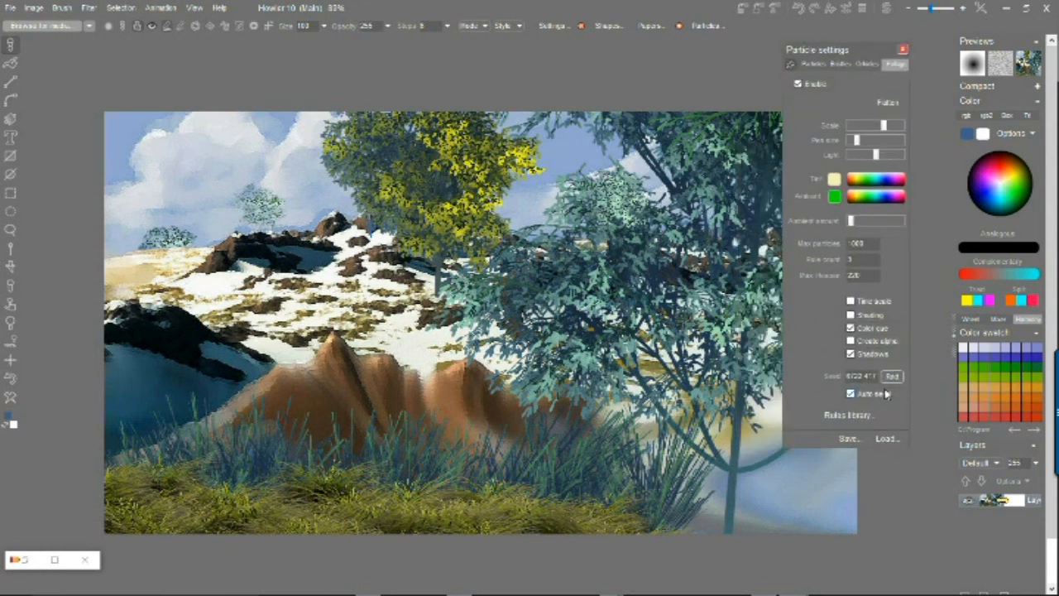
pyautogui.click(848, 417)
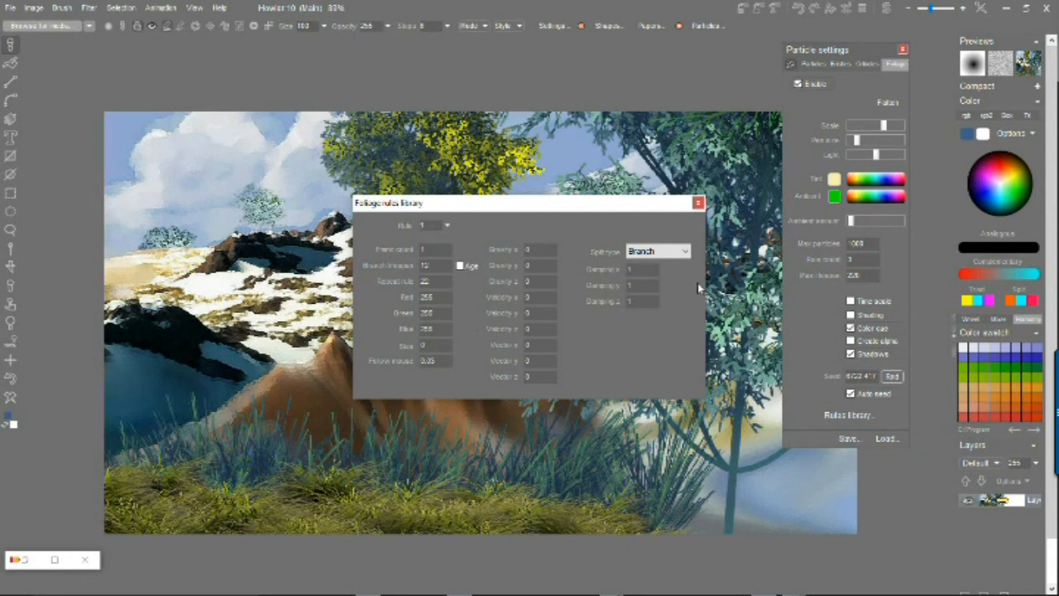
pyautogui.click(698, 202)
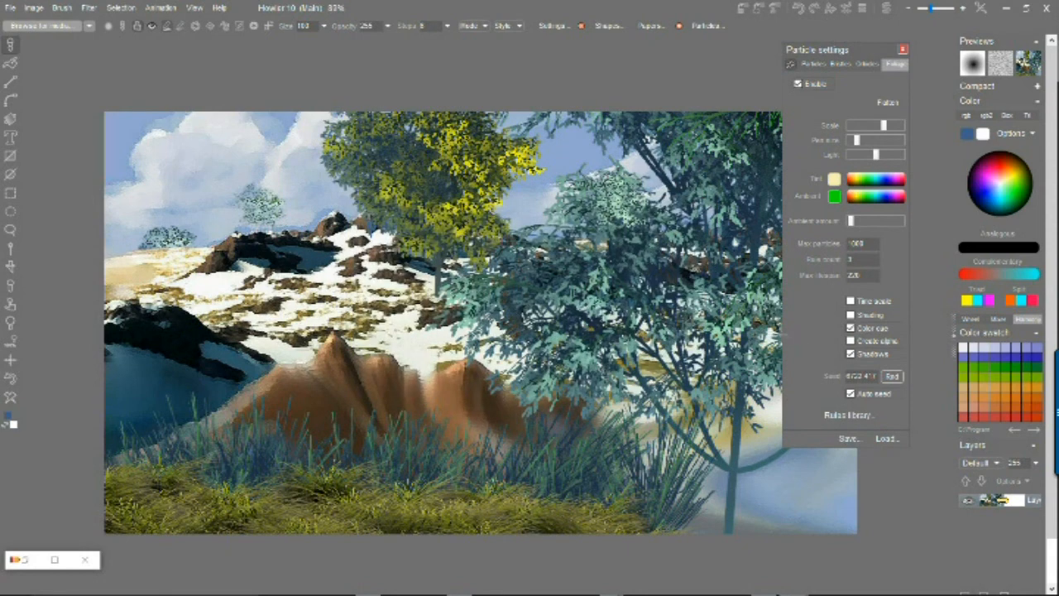